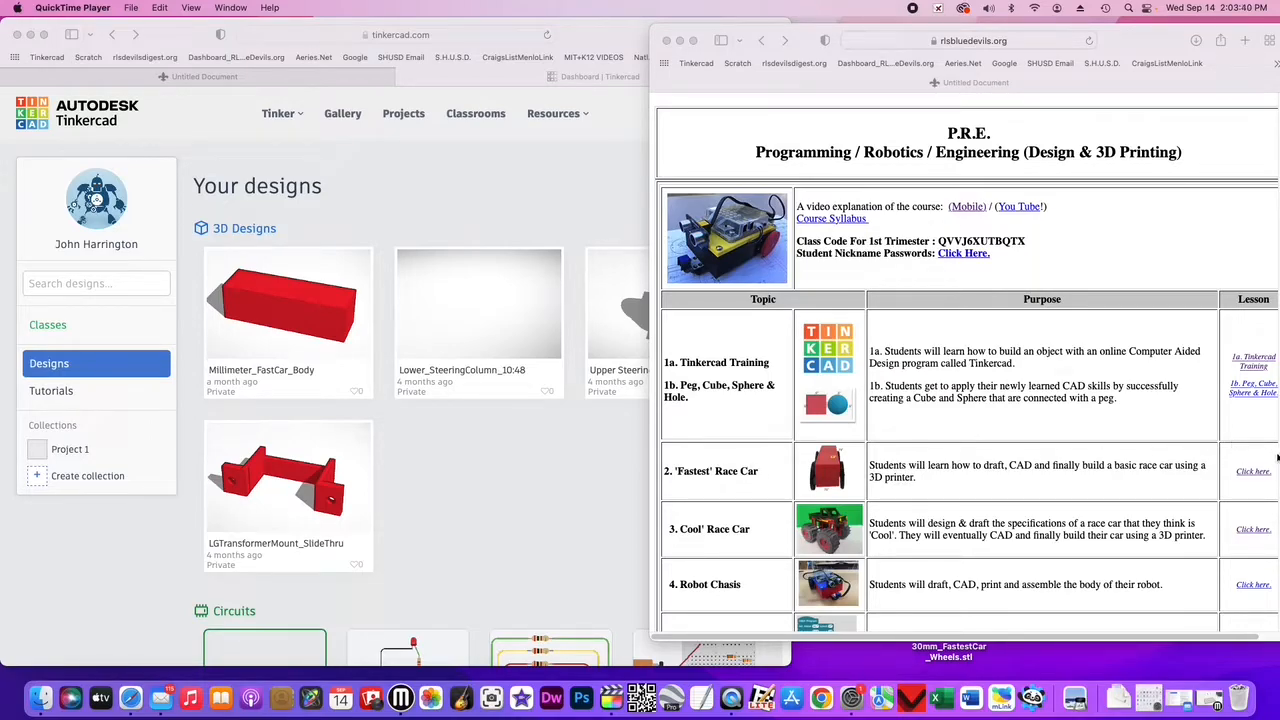
# - Open the Fastest Race Car lesson page to view the Fast Car reference drawing
pyautogui.click(1256, 474)
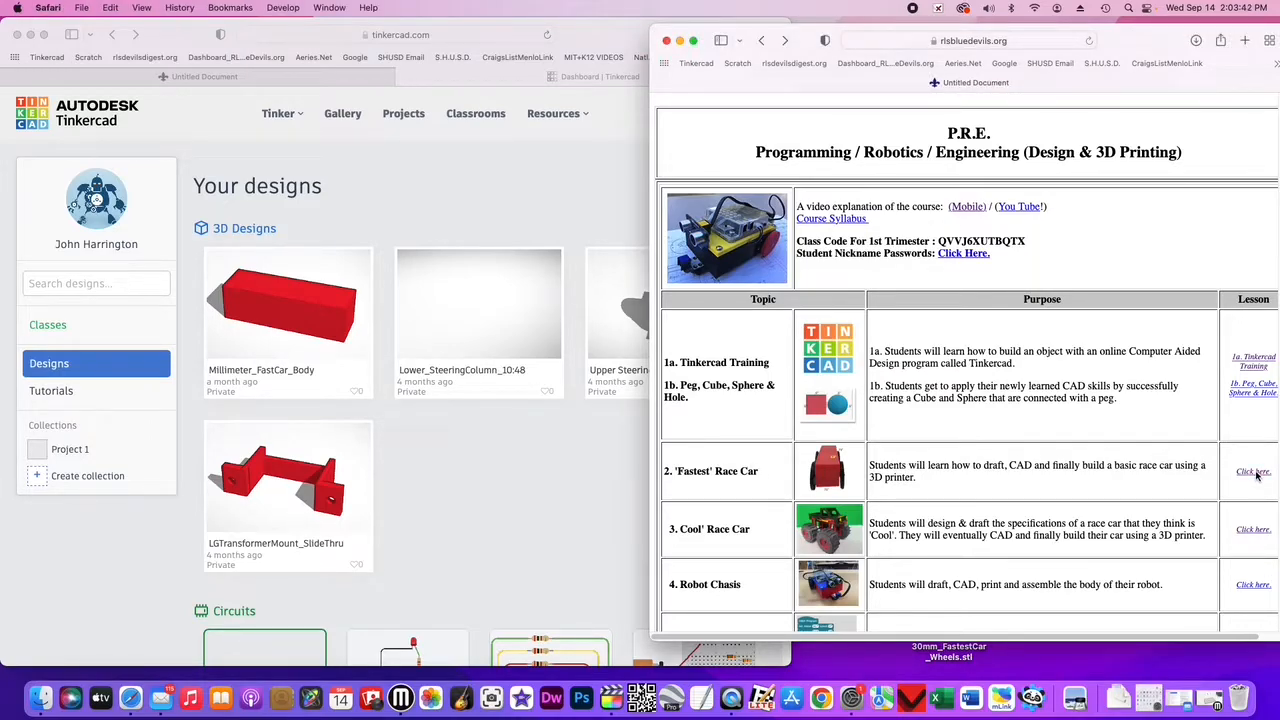
pyautogui.click(1256, 474)
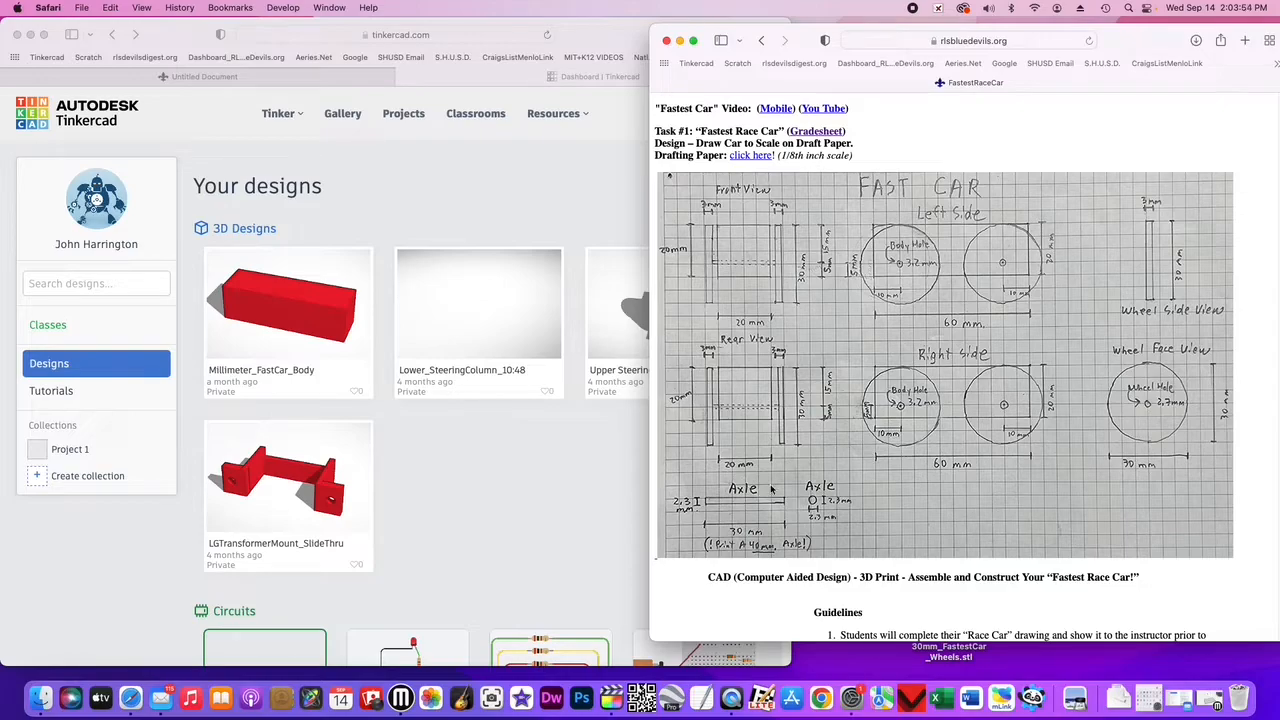
# - Create a new 3D design in Tinkercad
pyautogui.click(547, 521)
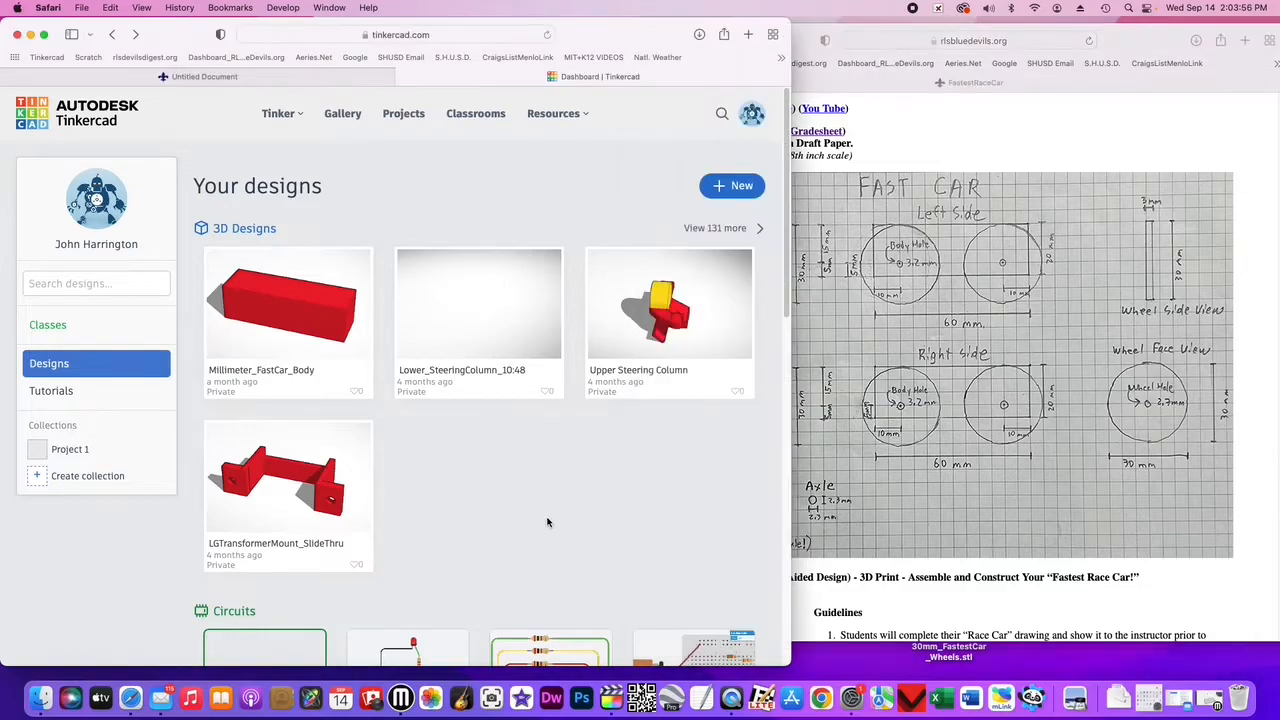
pyautogui.click(745, 187)
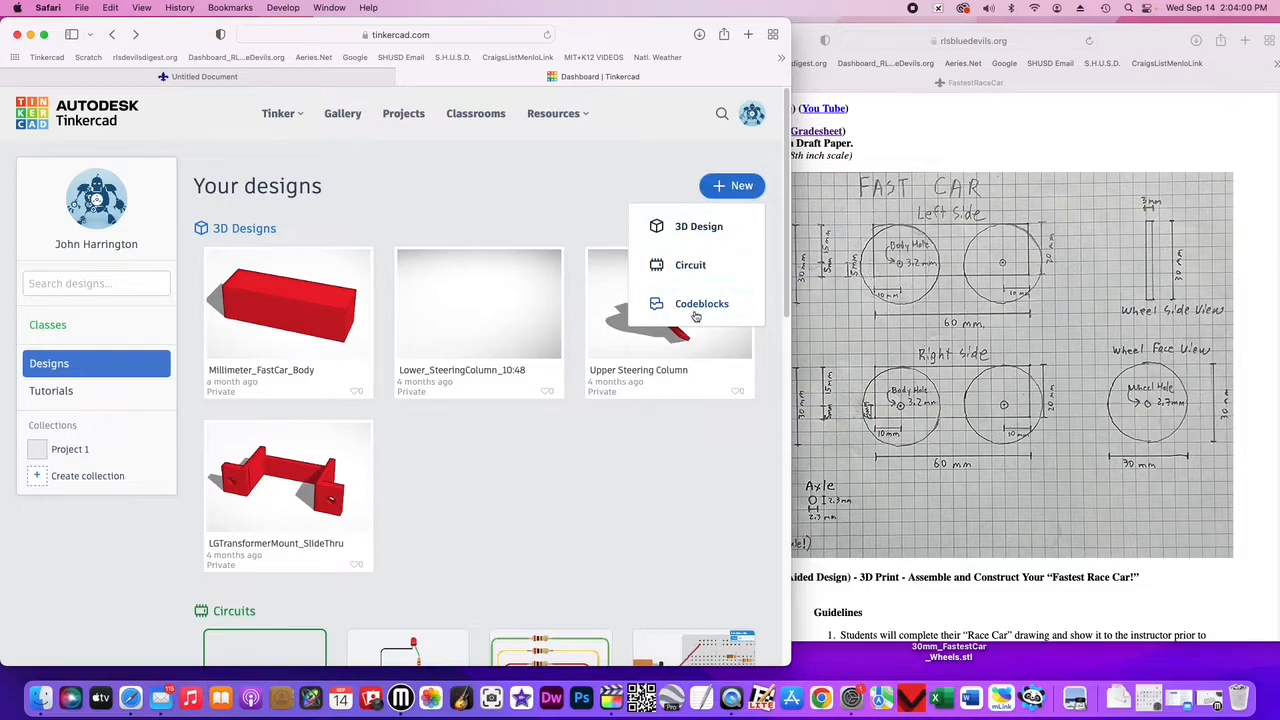
pyautogui.click(700, 228)
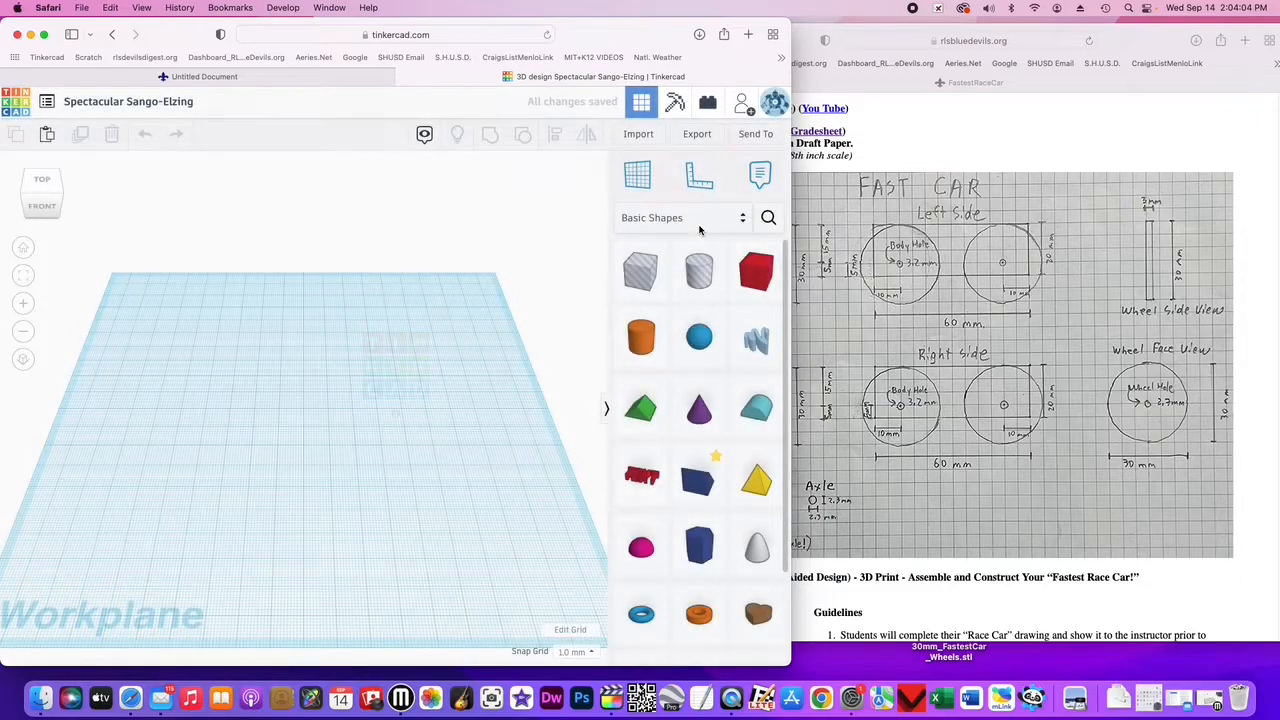
# - Place a cylinder on the workplane in top view
pyautogui.click(43, 182)
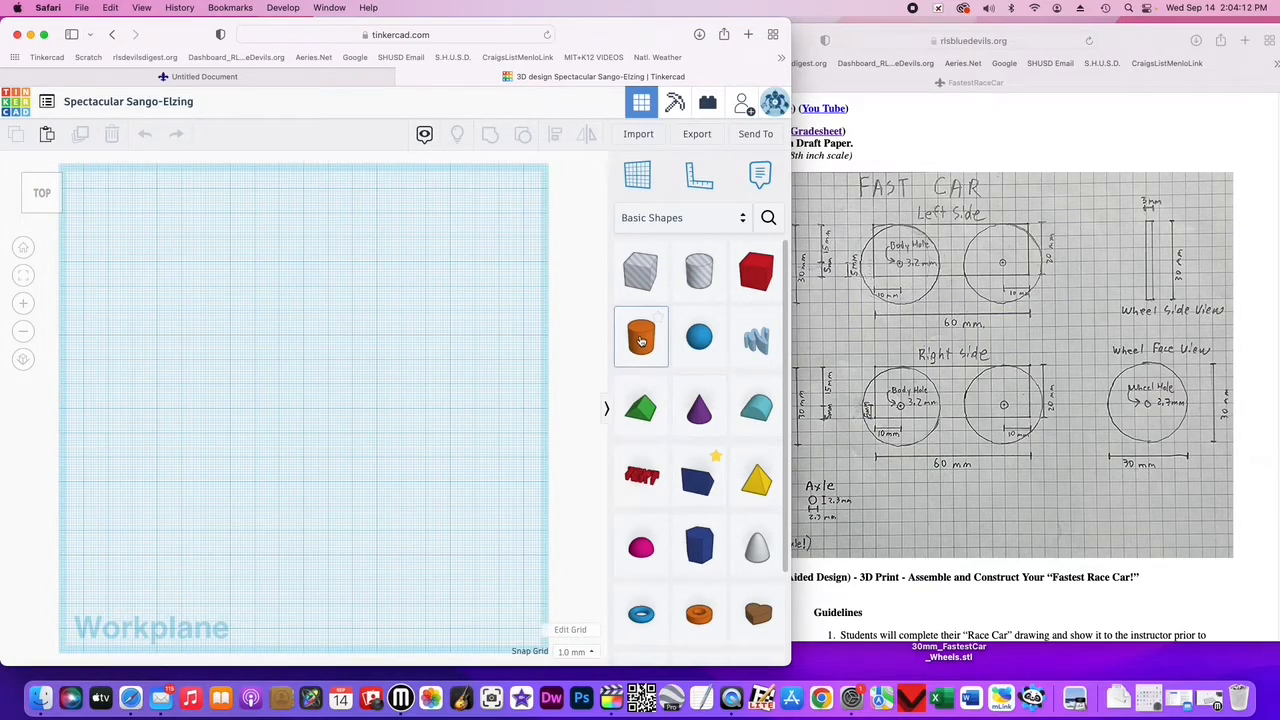
pyautogui.moveTo(641, 341); pyautogui.dragTo(293, 396)
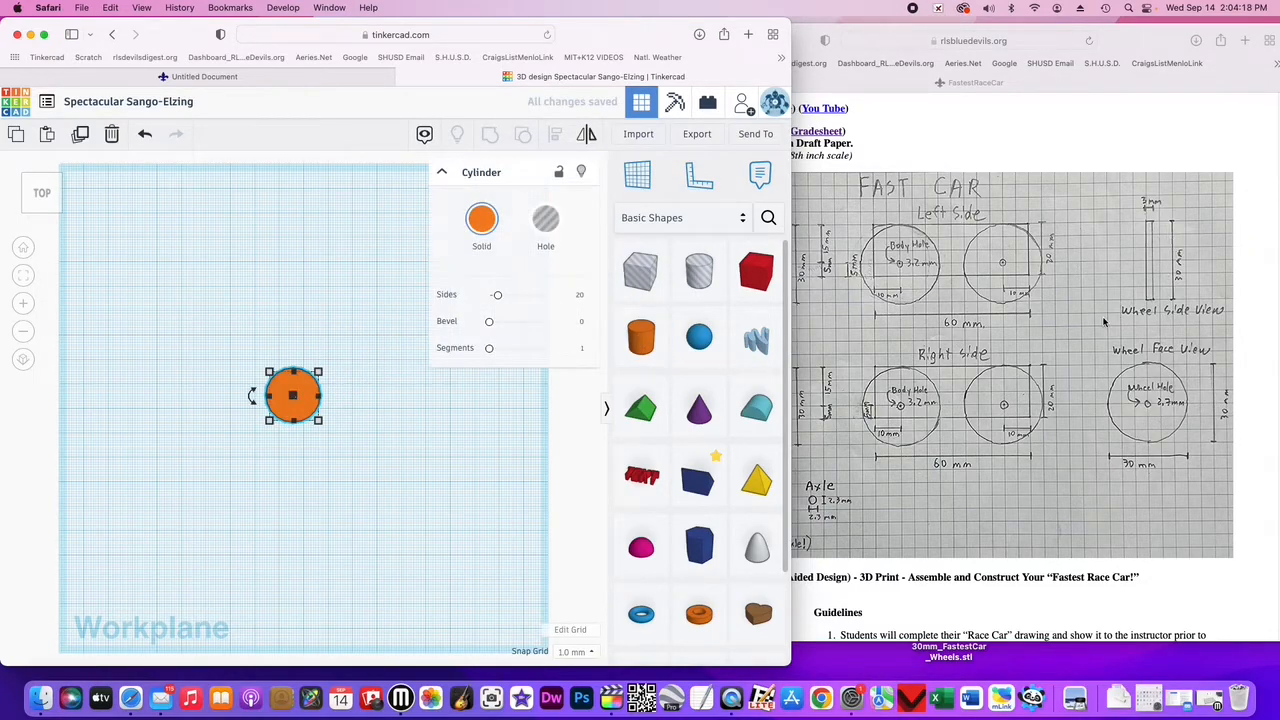
pyautogui.click(1065, 333)
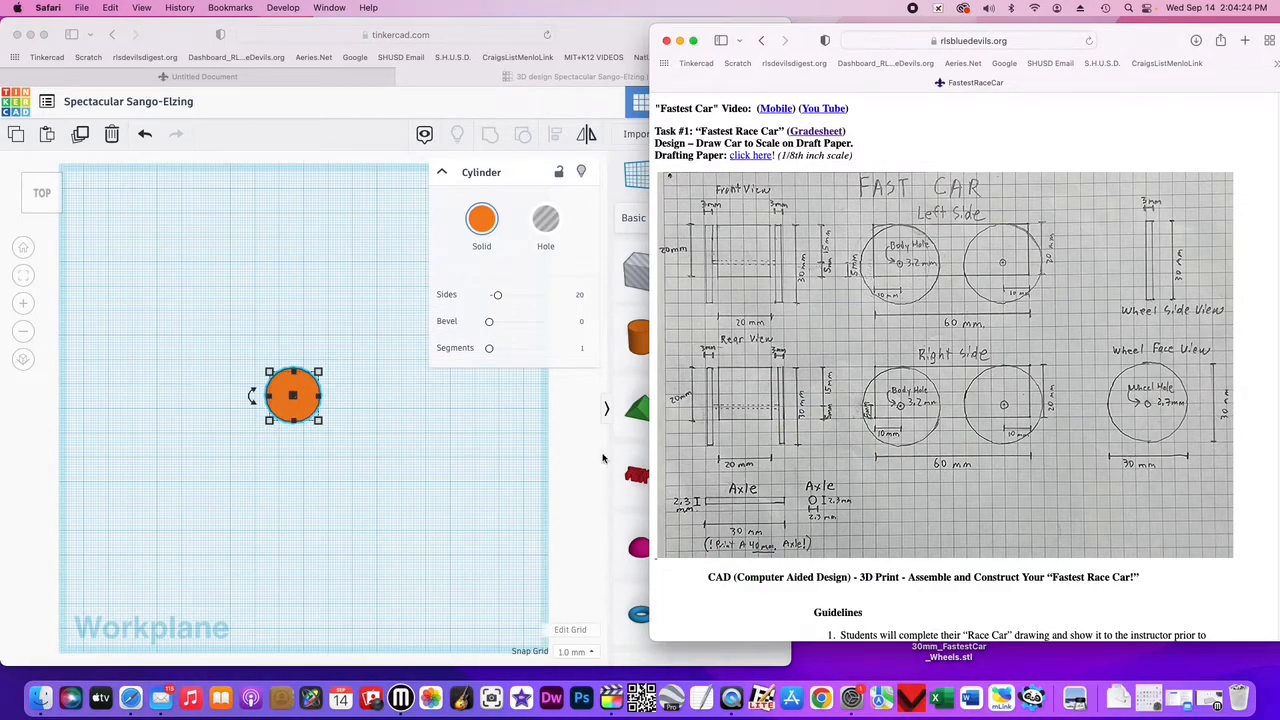
pyautogui.click(427, 479)
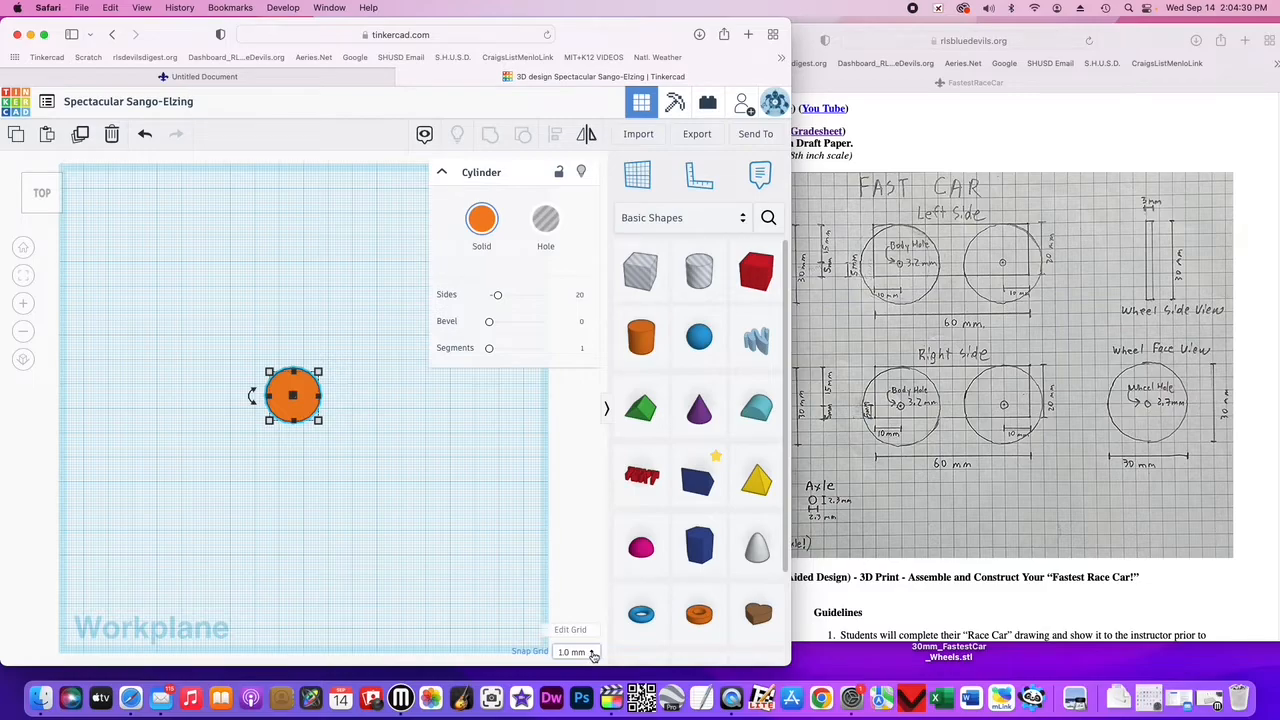
# - Set the grid units to Millimeters and update the grid
pyautogui.click(571, 630)
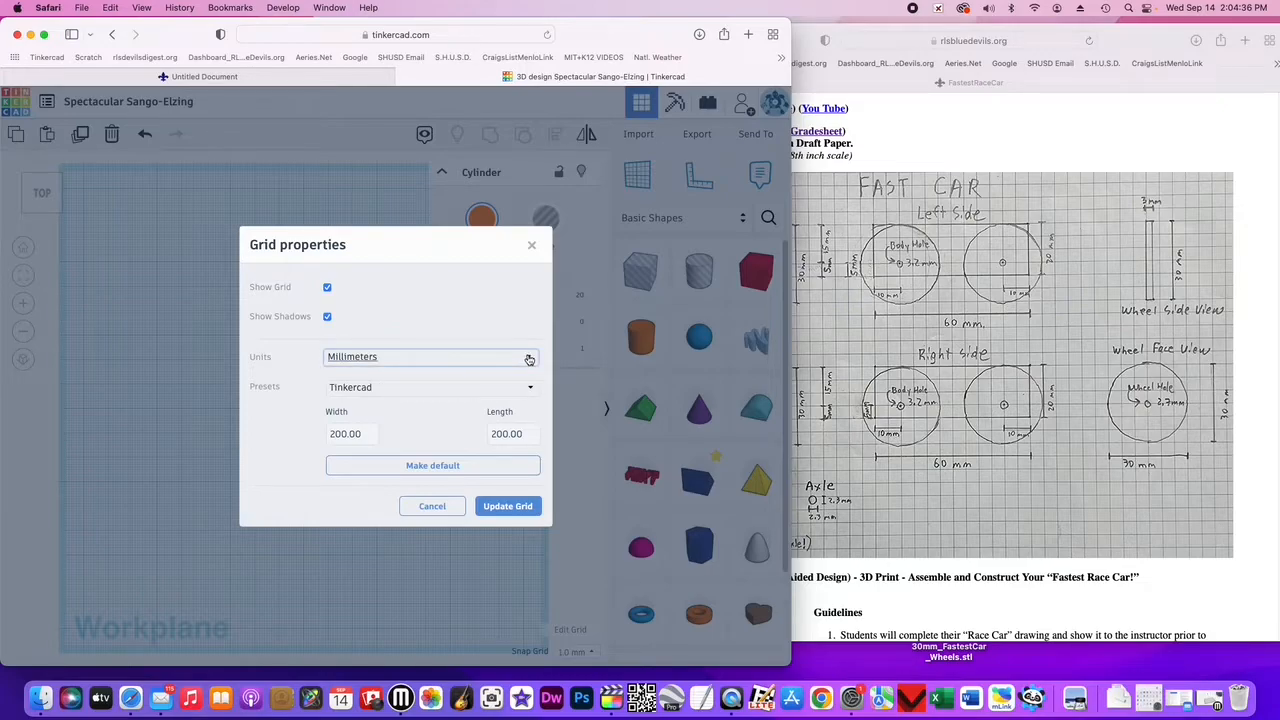
pyautogui.click(529, 358)
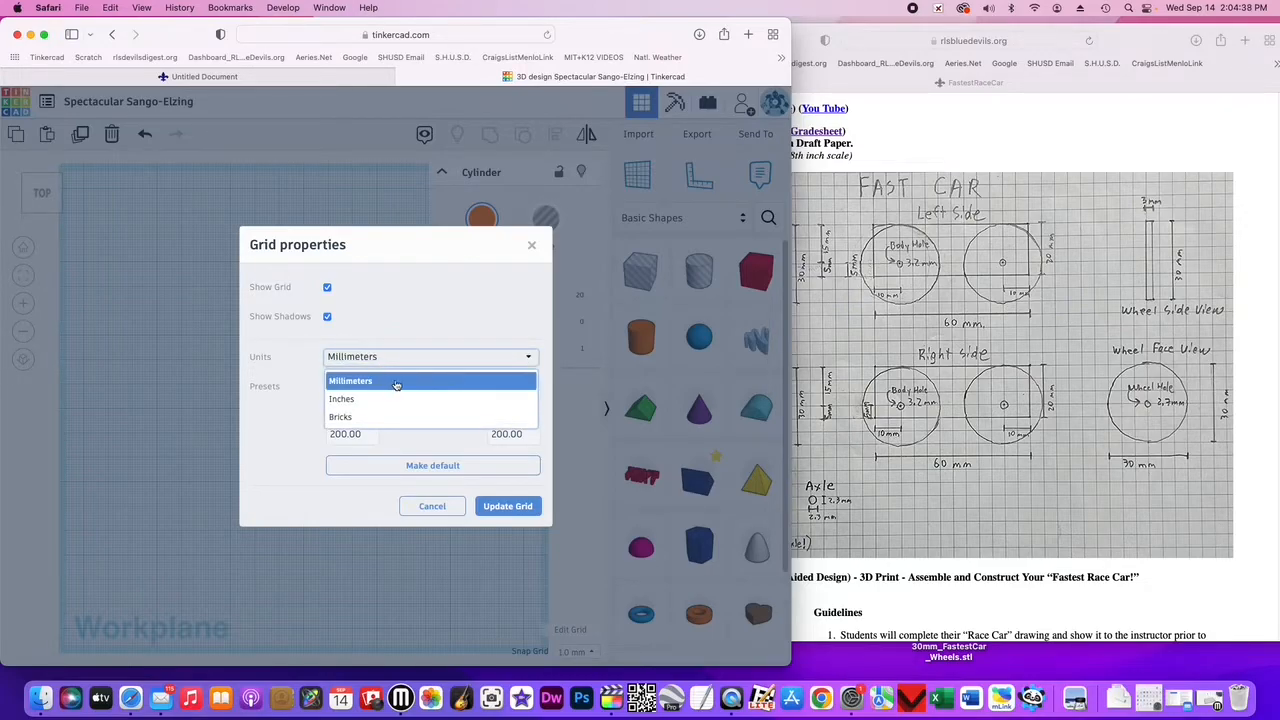
pyautogui.click(503, 358)
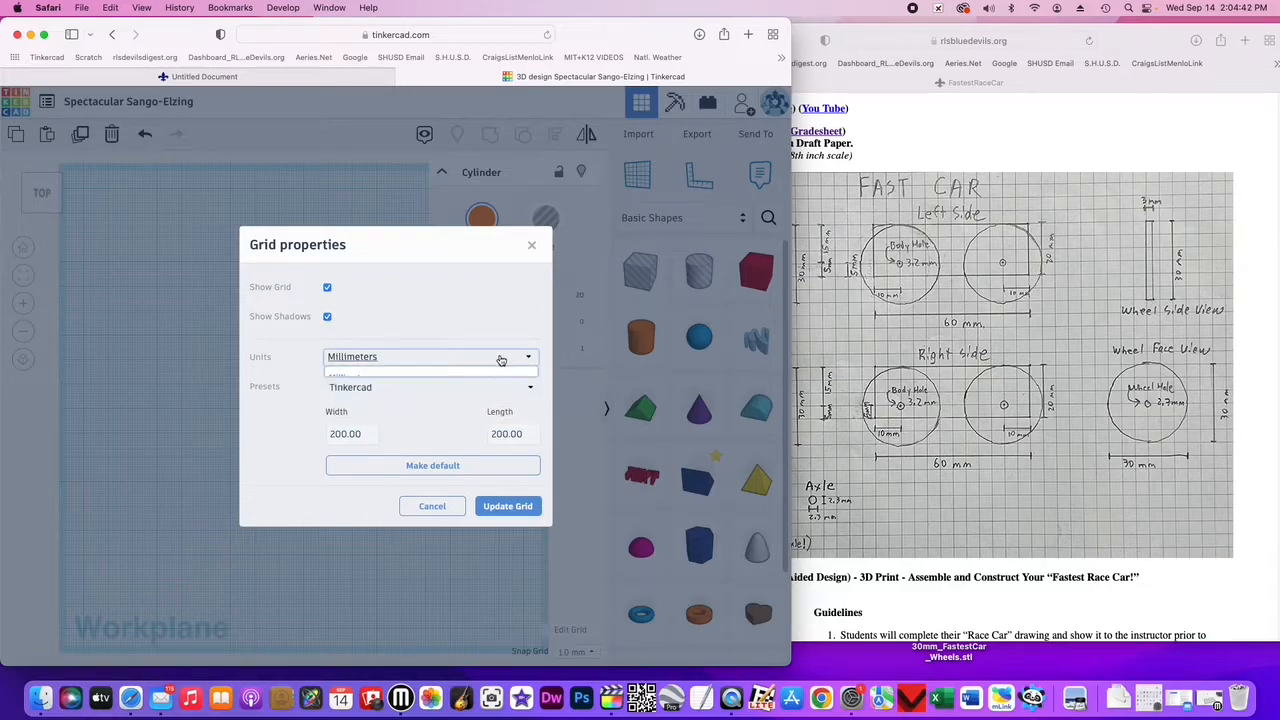
pyautogui.click(503, 507)
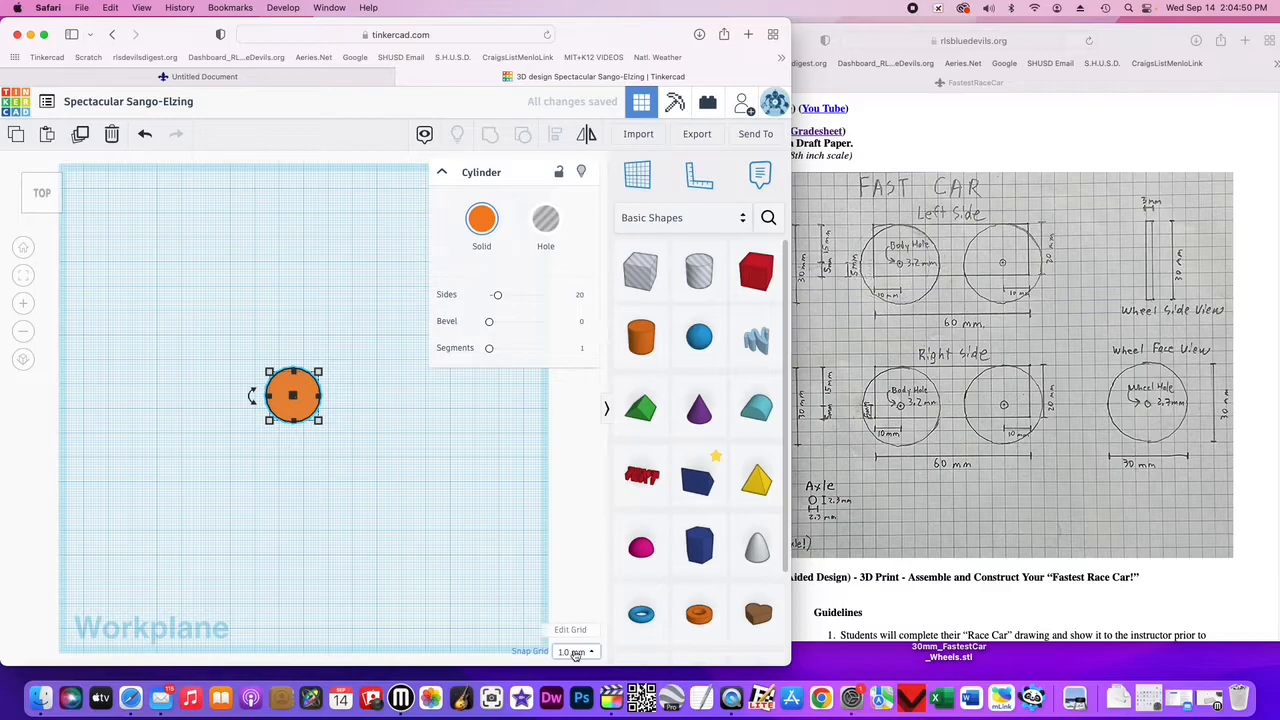
# - Resize the cylinder to 30 mm by 30 mm
pyautogui.click(591, 653)
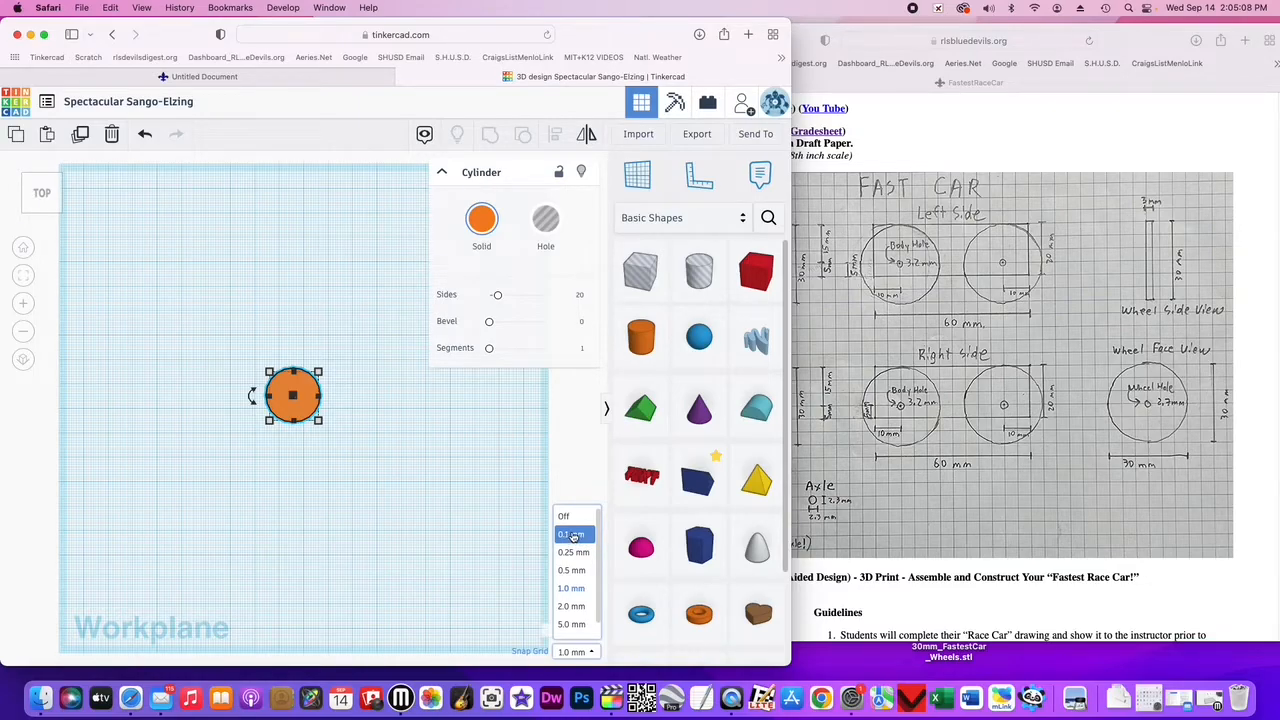
pyautogui.click(319, 375)
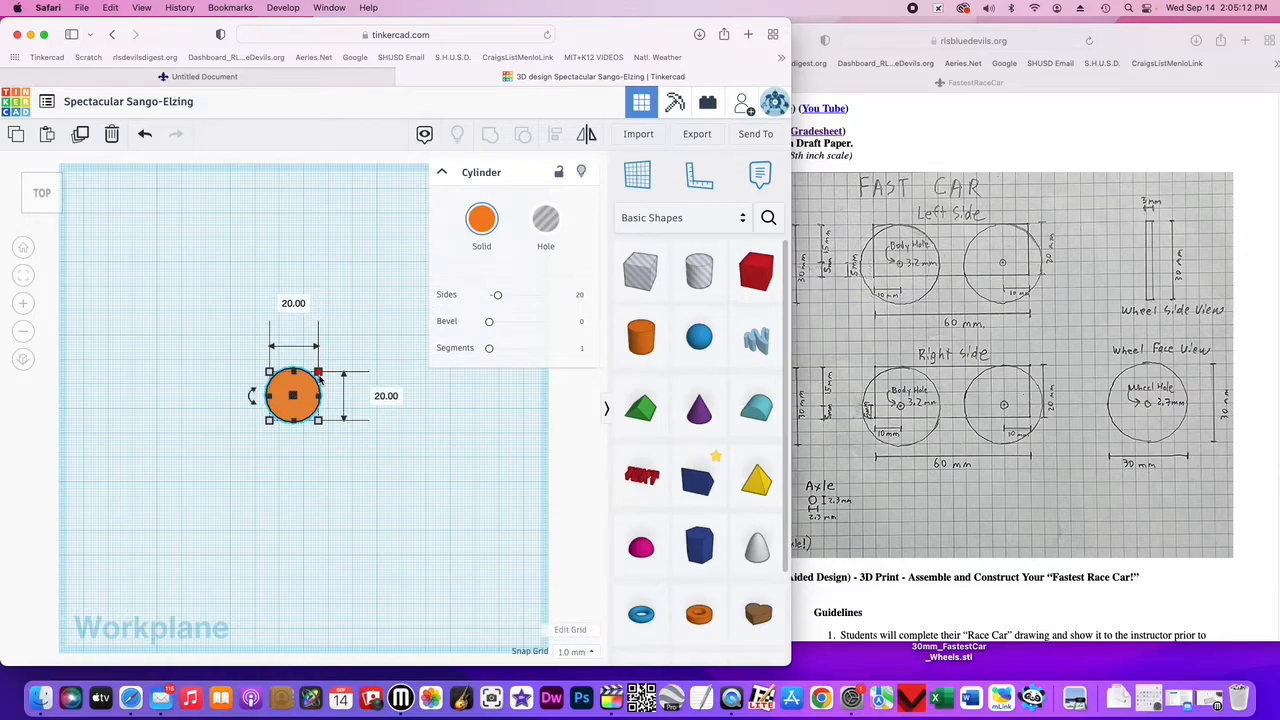
pyautogui.click(293, 303)
pyautogui.write('30')
pyautogui.press('Return')
pyautogui.press('Tab')
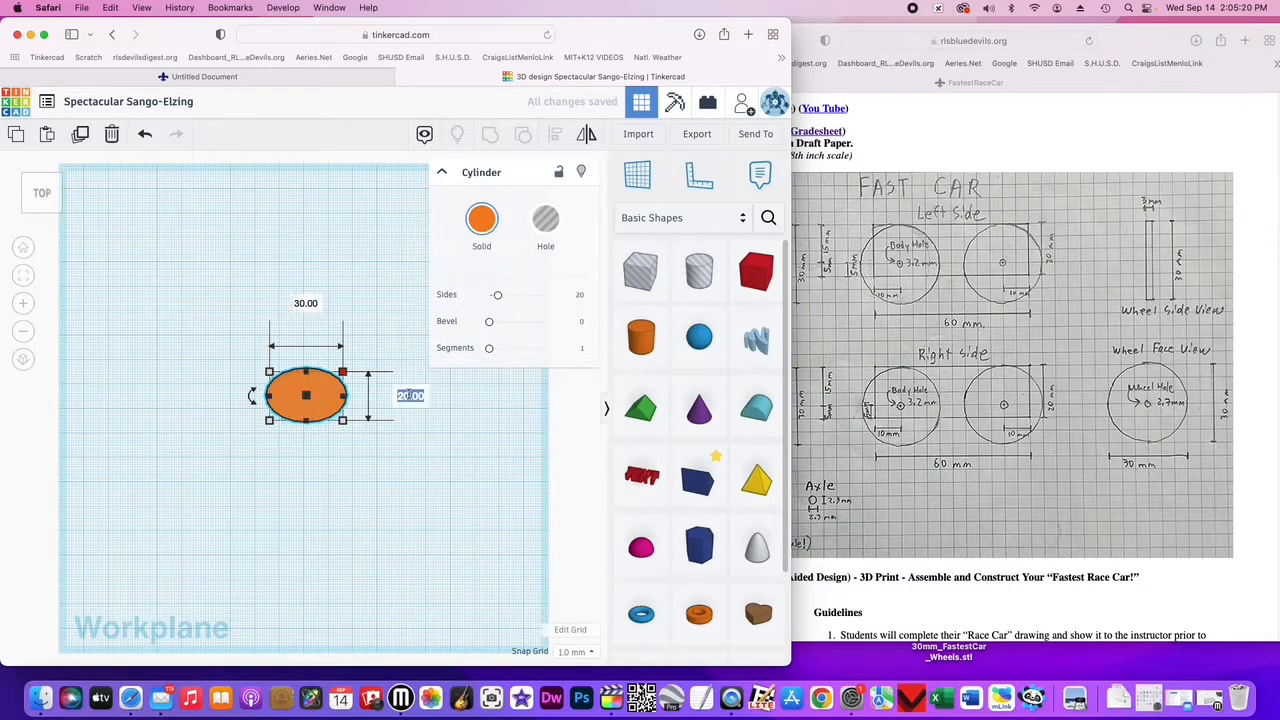
pyautogui.write('30')
pyautogui.press('Return')
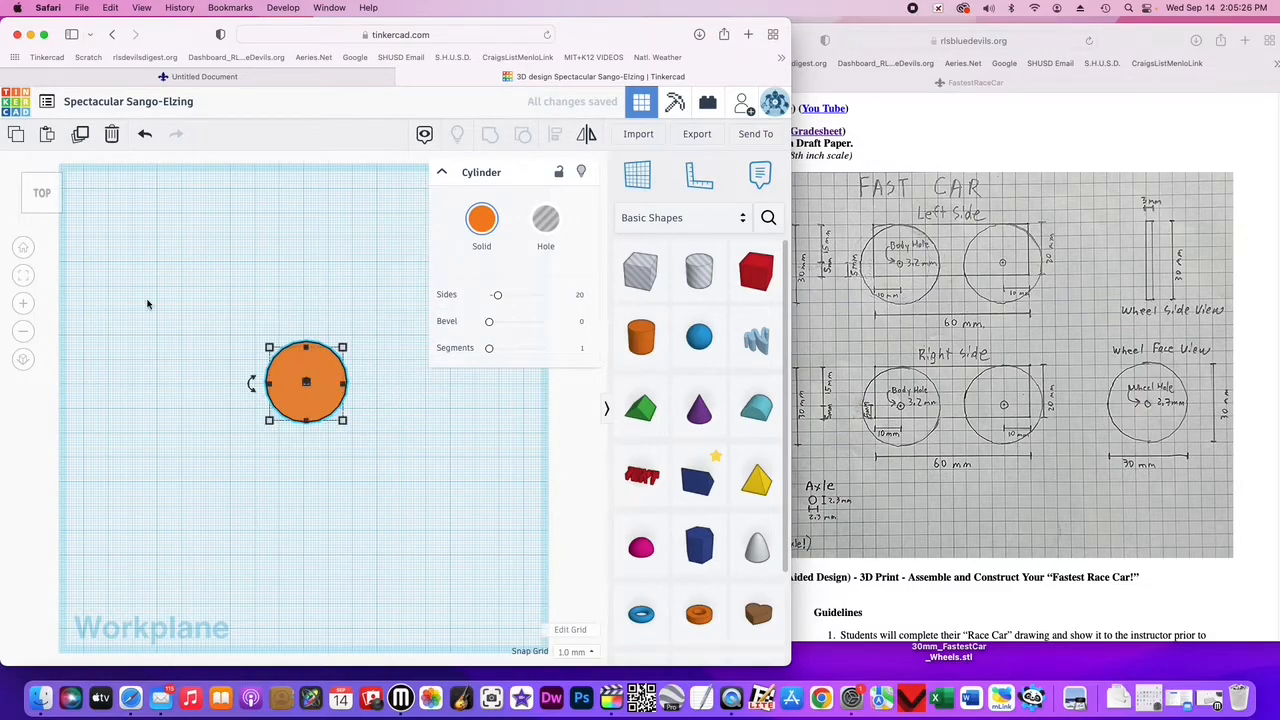
# - Set the snap grid to 0.1 mm
pyautogui.click(24, 278)
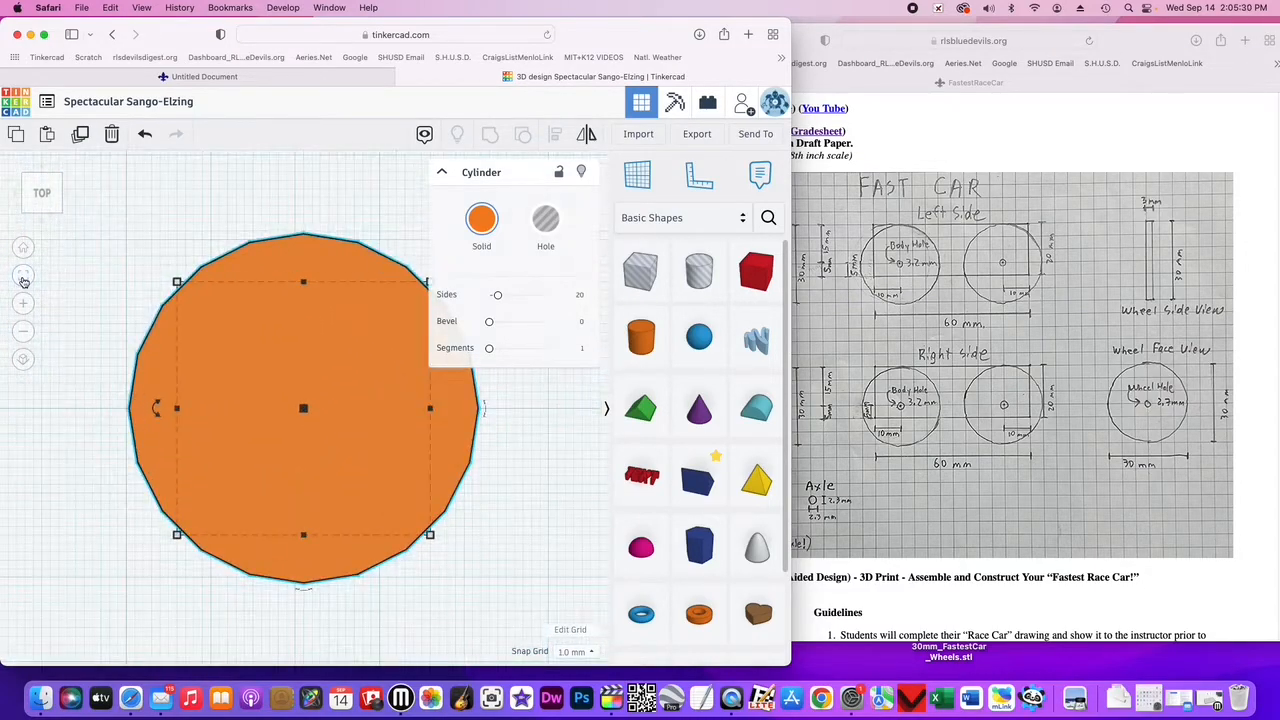
pyautogui.click(443, 174)
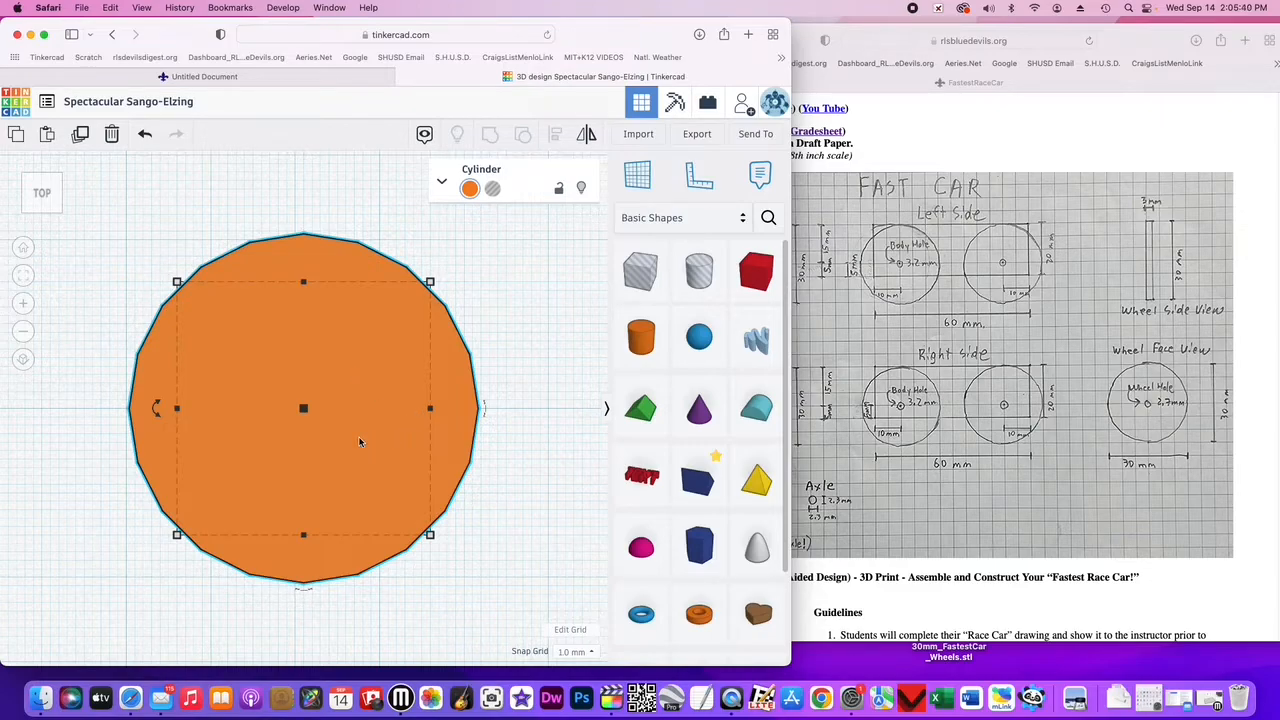
pyautogui.click(591, 652)
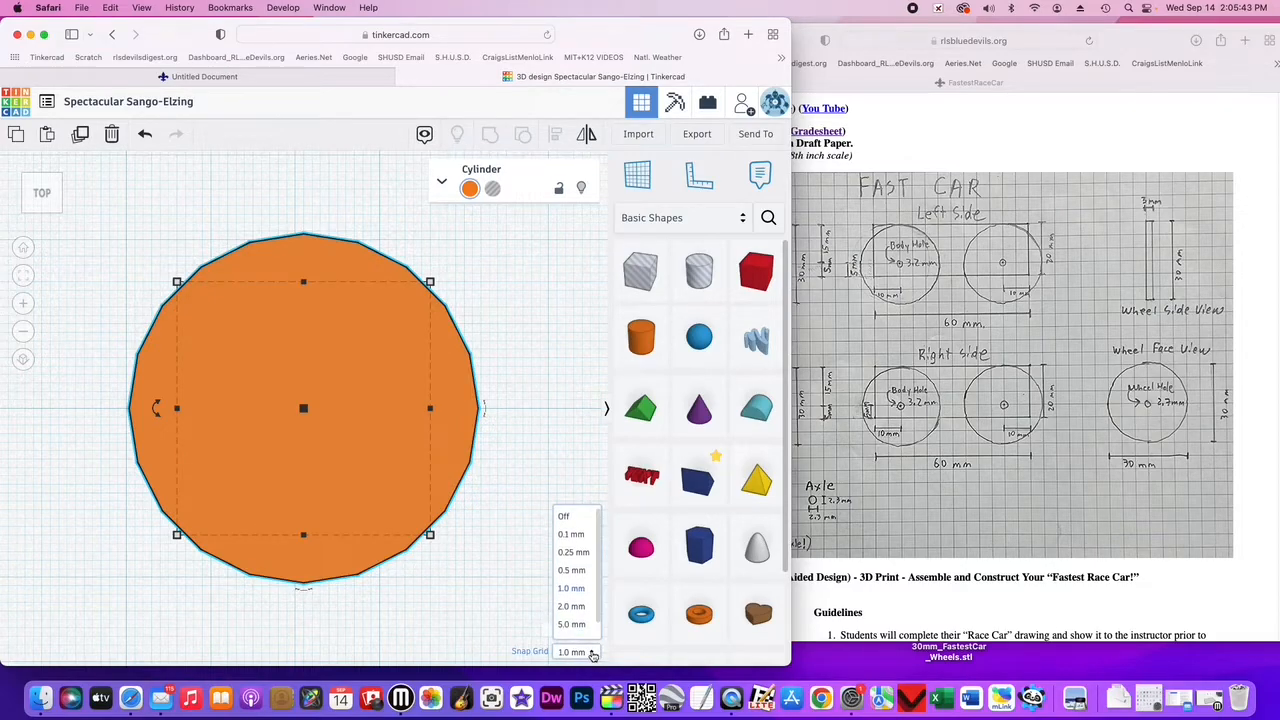
pyautogui.click(572, 534)
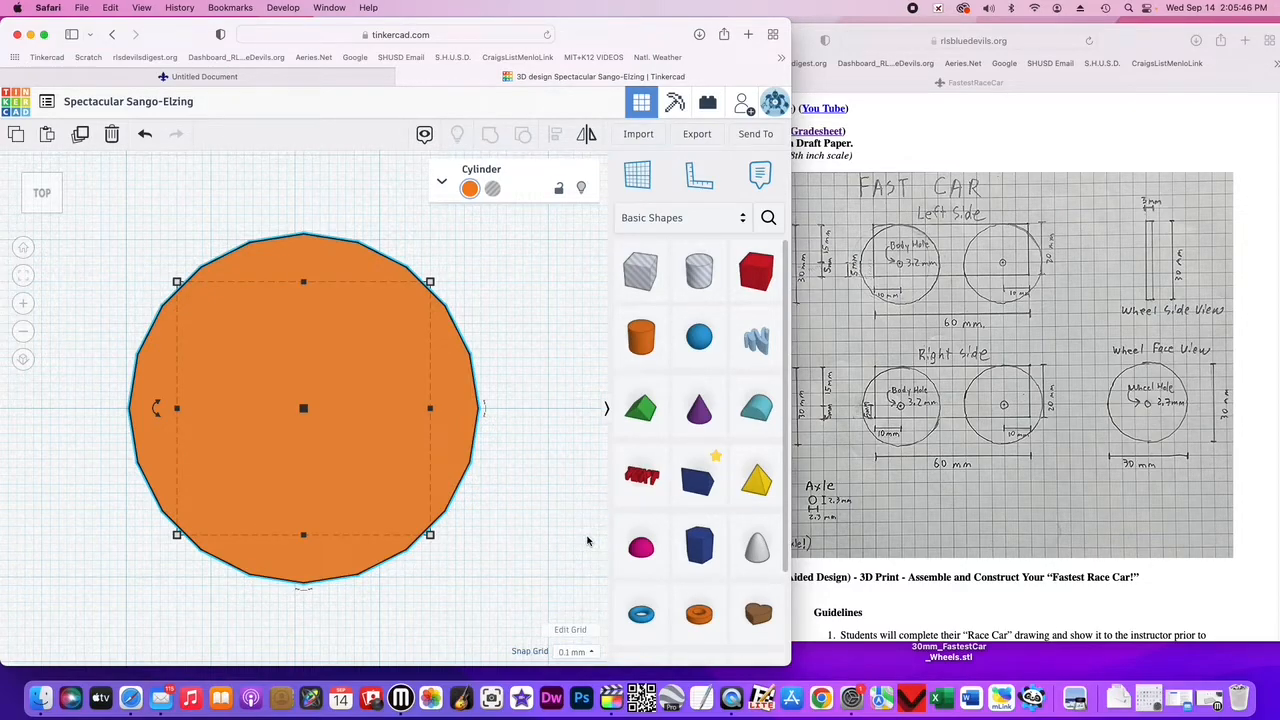
# - Nudge the cylinder's position slightly on the workplane
pyautogui.moveTo(298, 332); pyautogui.dragTo(299, 340)
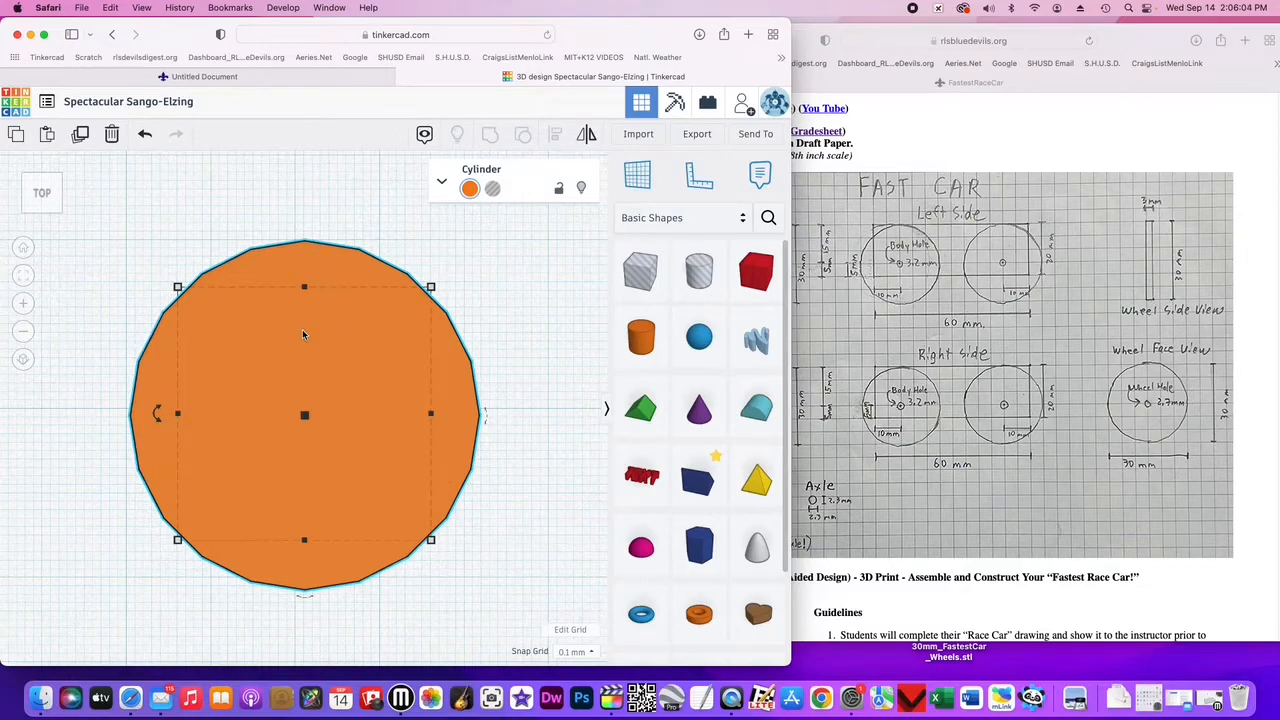
pyautogui.moveTo(318, 265)
pyautogui.mouseDown()
pyautogui.moveTo(324, 297)
pyautogui.moveTo(317, 261)
pyautogui.mouseUp()
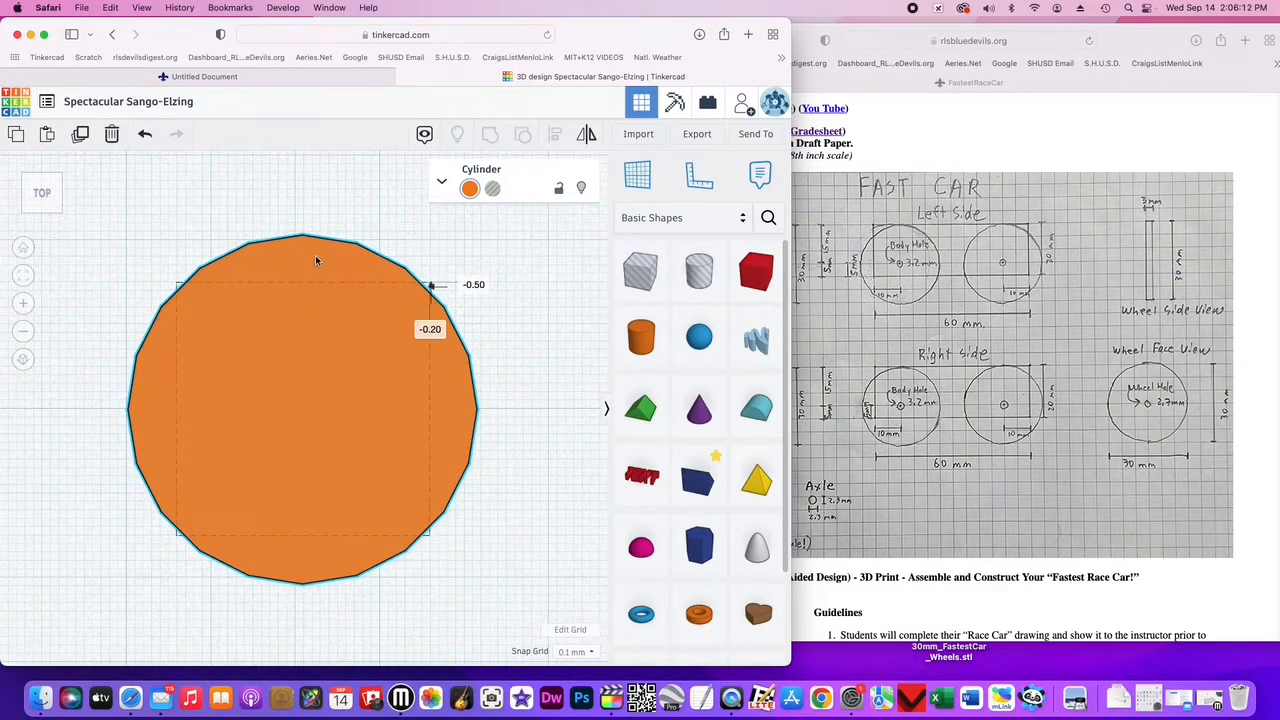
pyautogui.moveTo(316, 258); pyautogui.dragTo(316, 258)
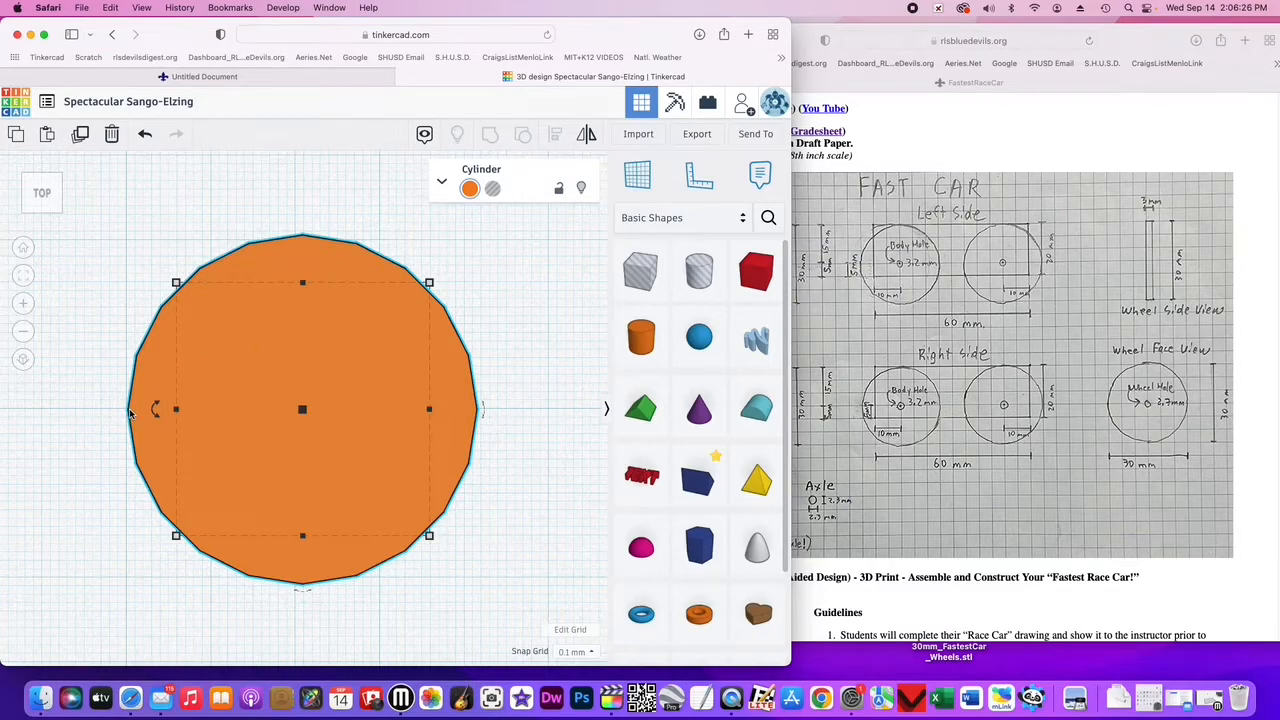
# - Change the cylinder's colour to light teal
pyautogui.click(28, 307)
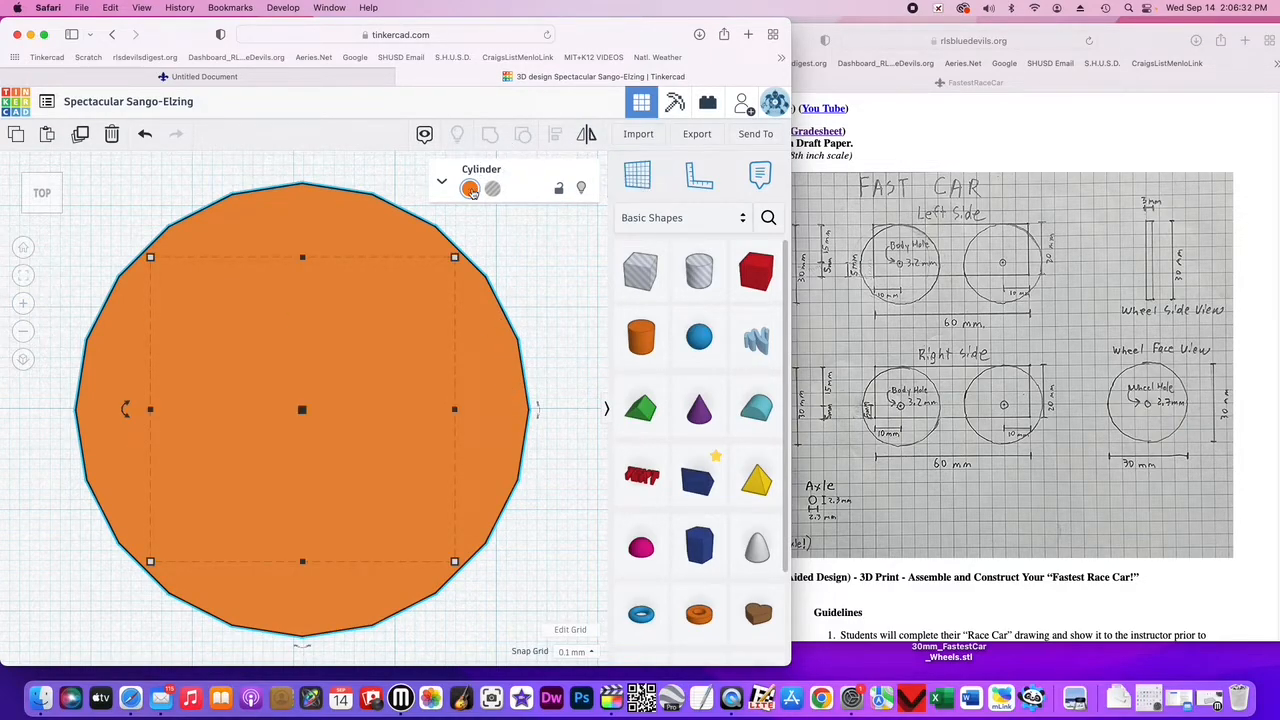
pyautogui.click(470, 191)
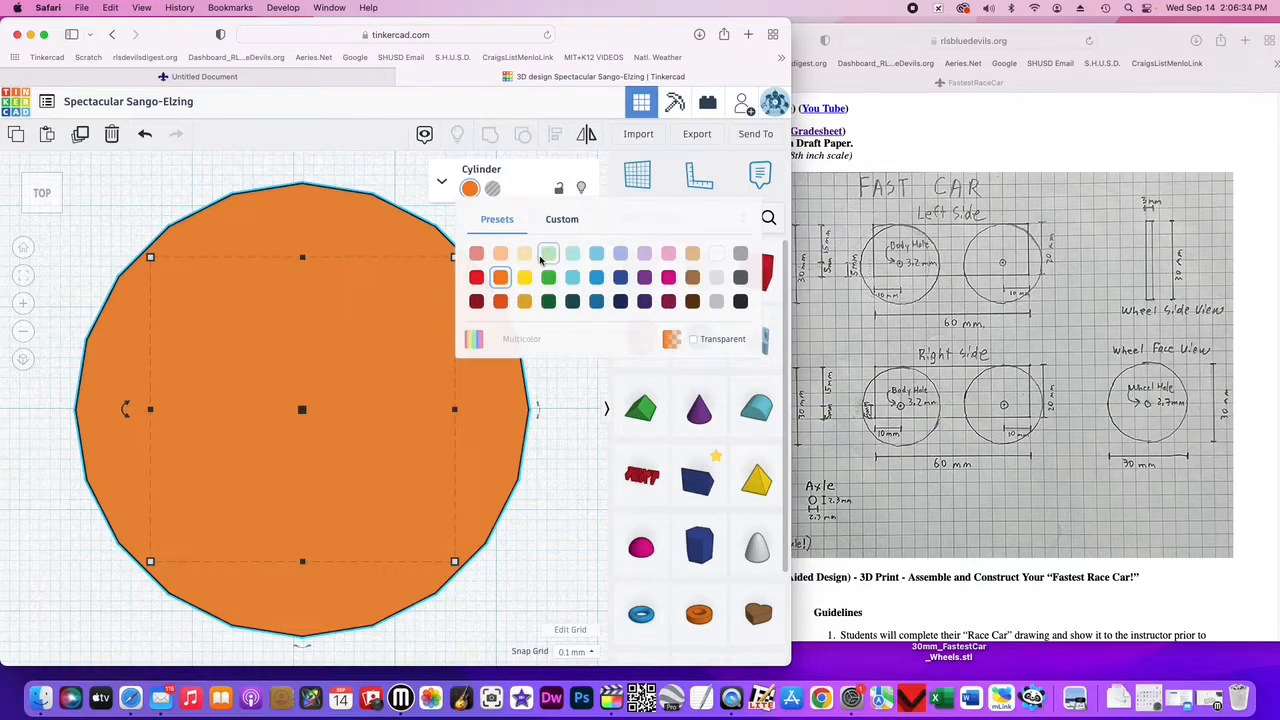
pyautogui.click(571, 258)
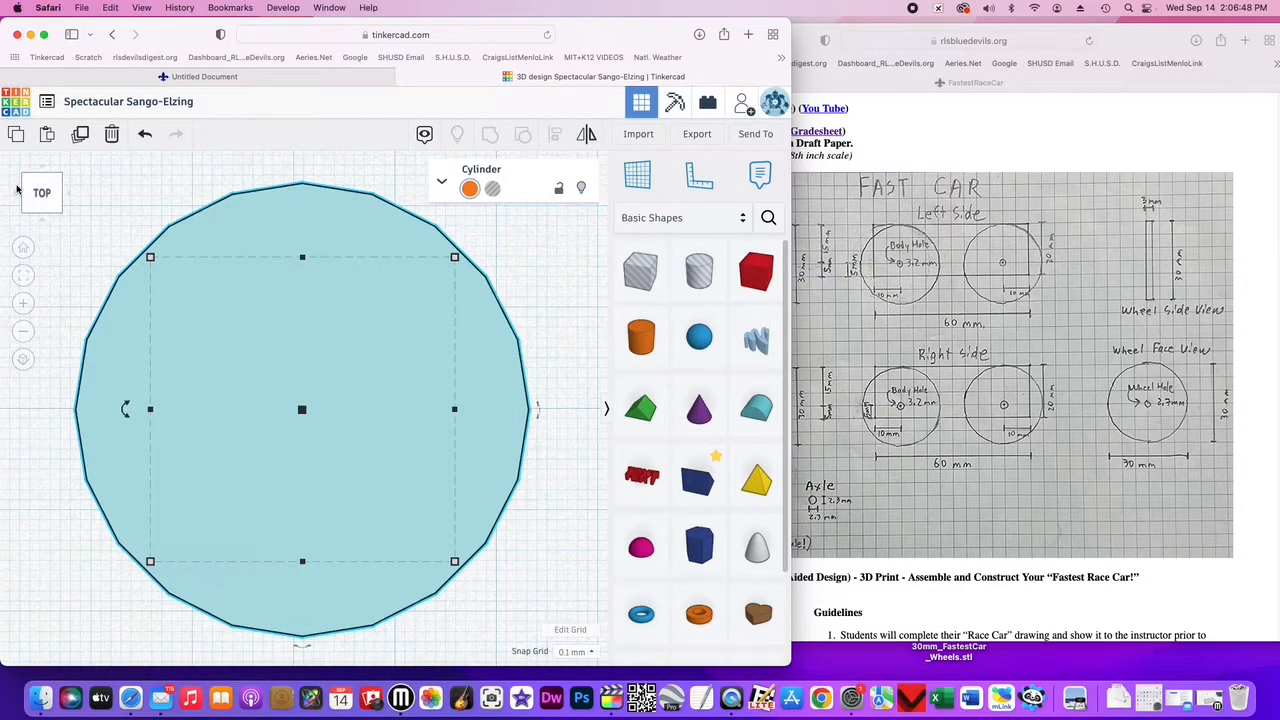
# - Inspect the cylinder from the front and top views
pyautogui.click(43, 210)
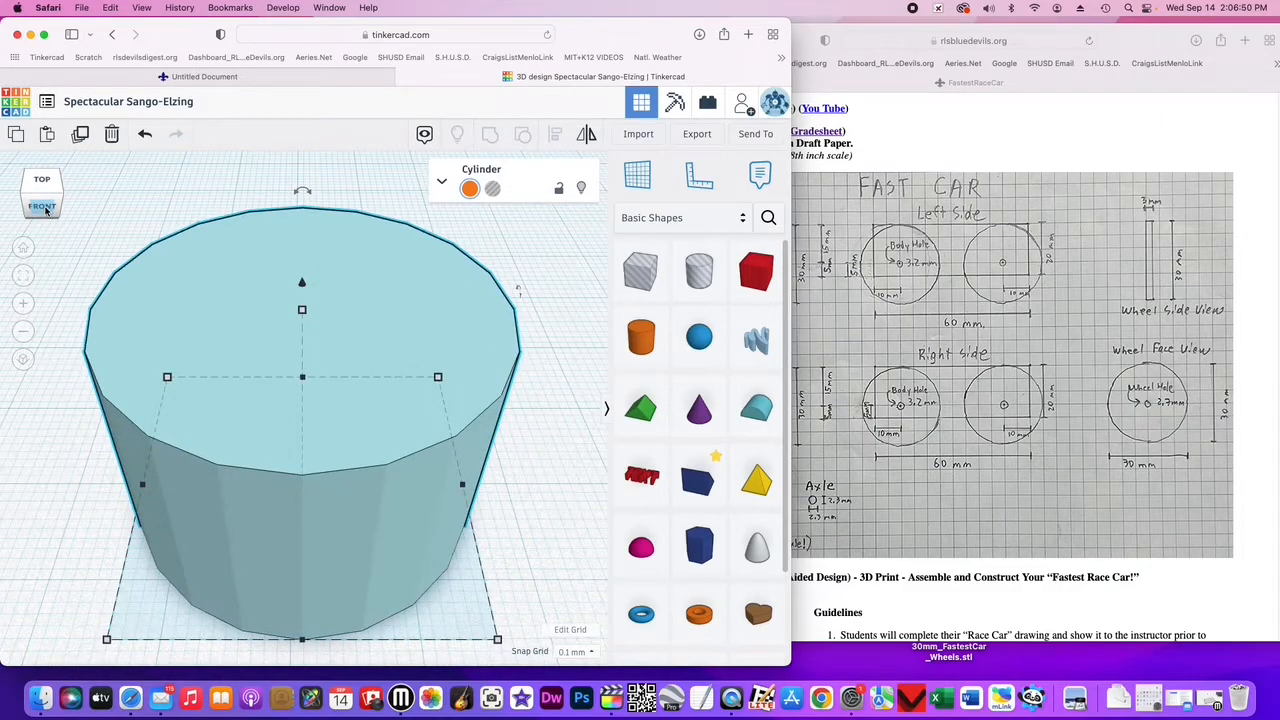
pyautogui.click(45, 209)
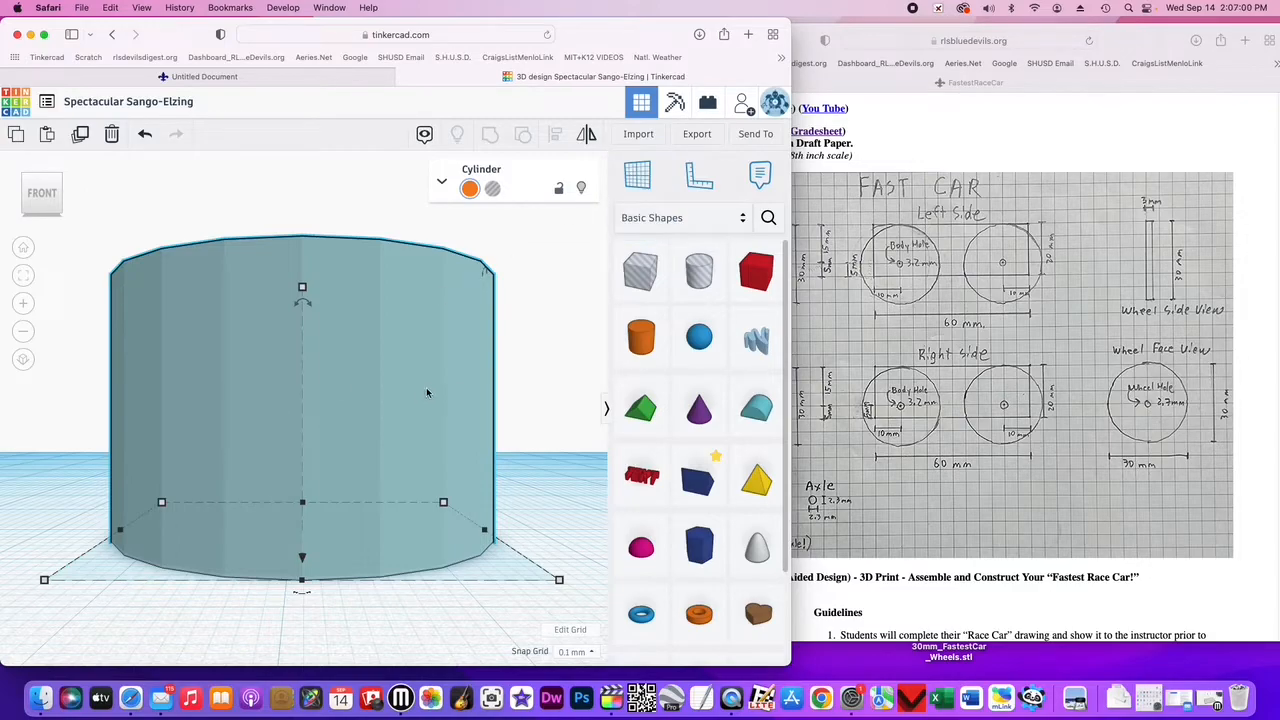
pyautogui.click(23, 331)
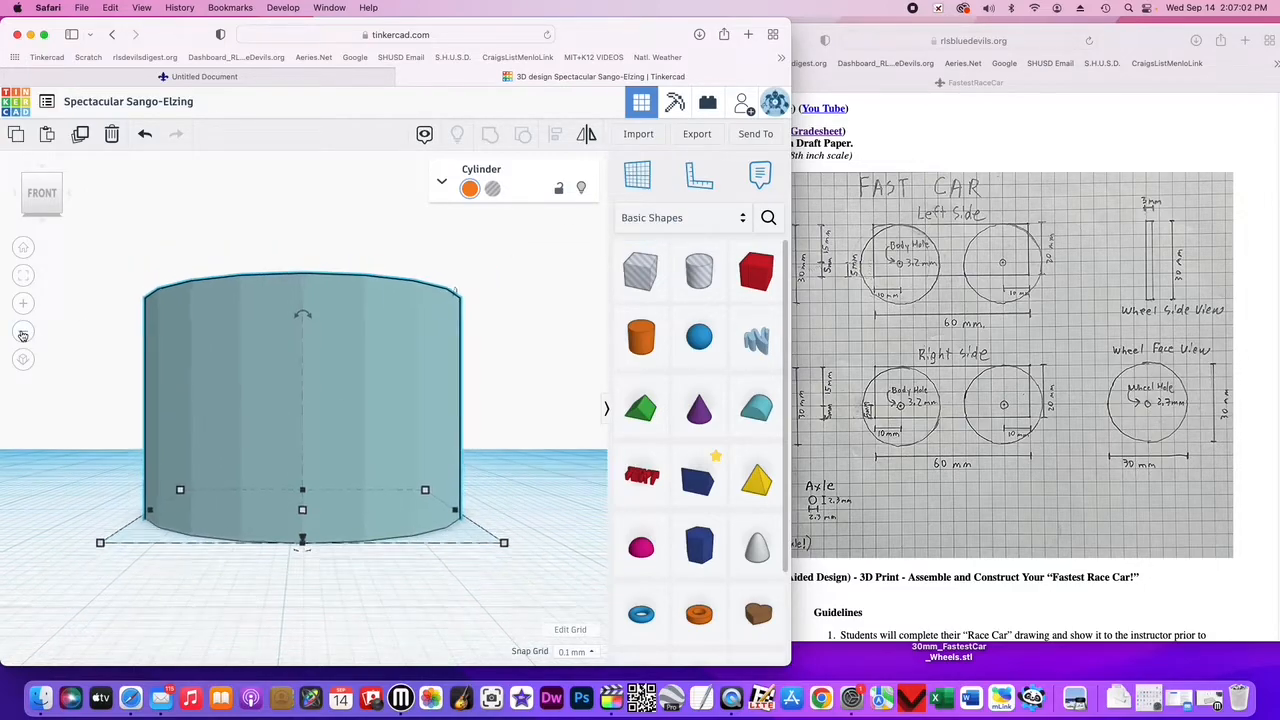
pyautogui.click(23, 331)
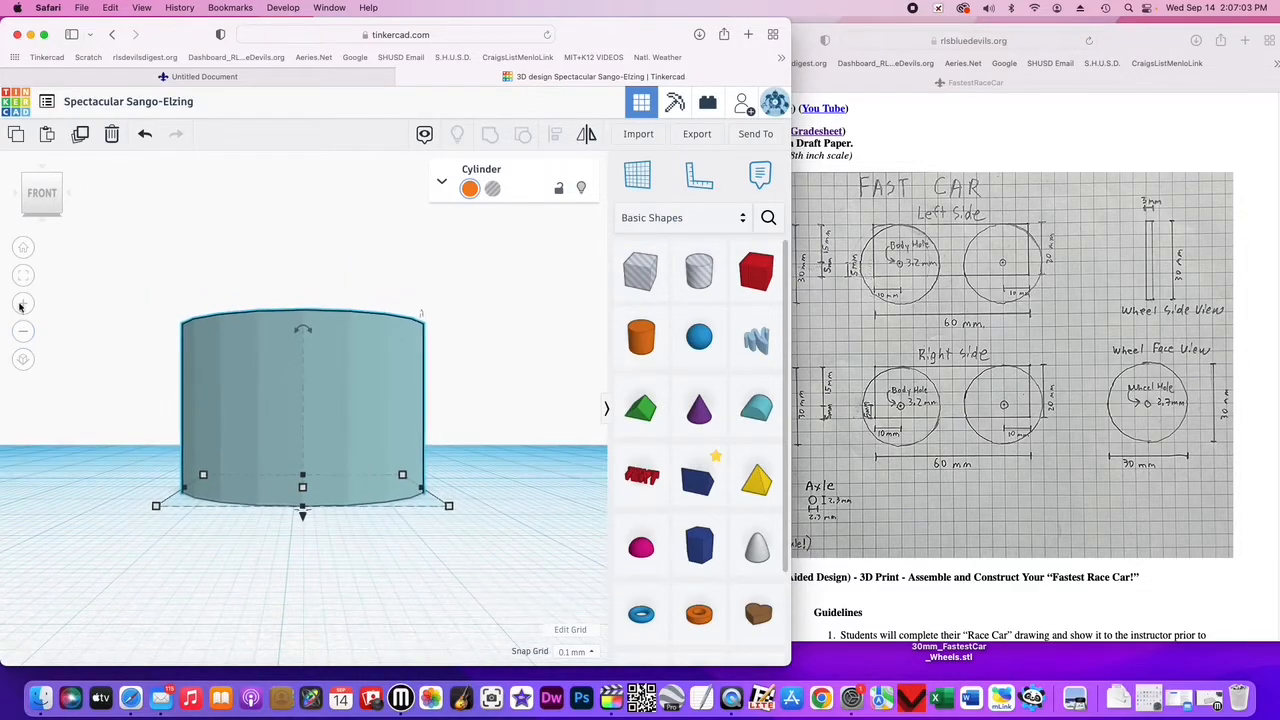
pyautogui.click(42, 182)
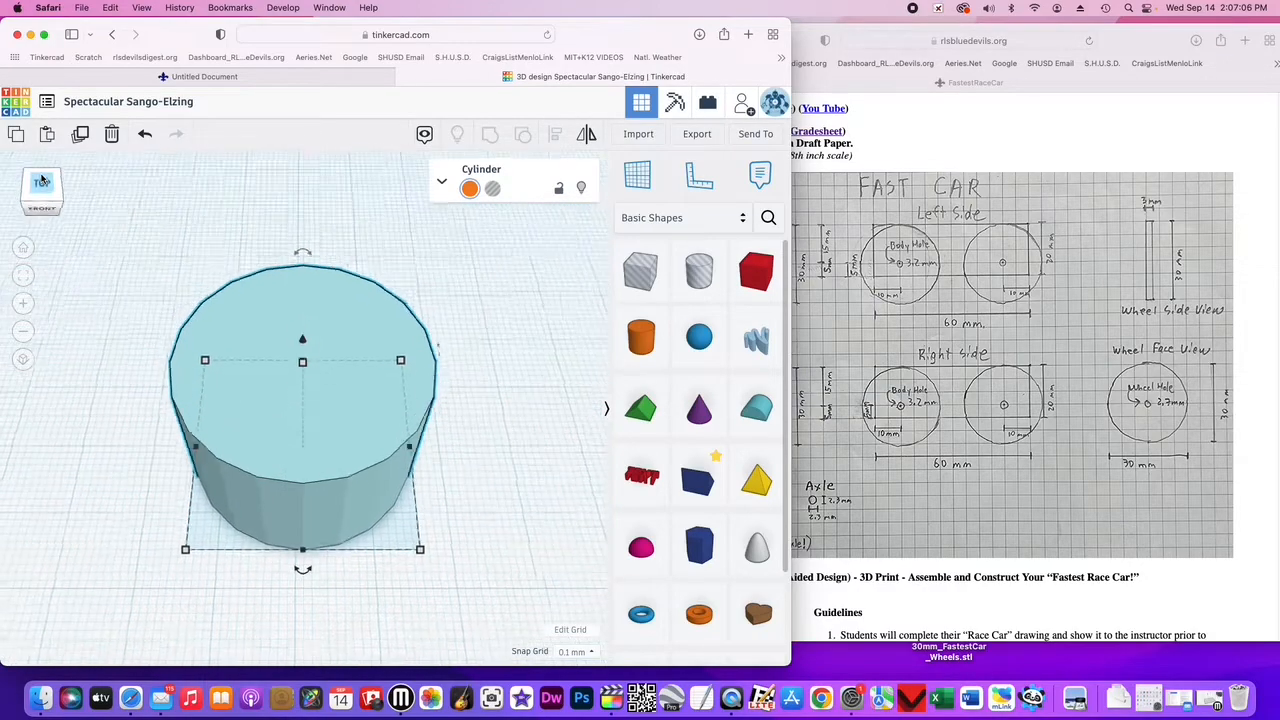
pyautogui.click(24, 332)
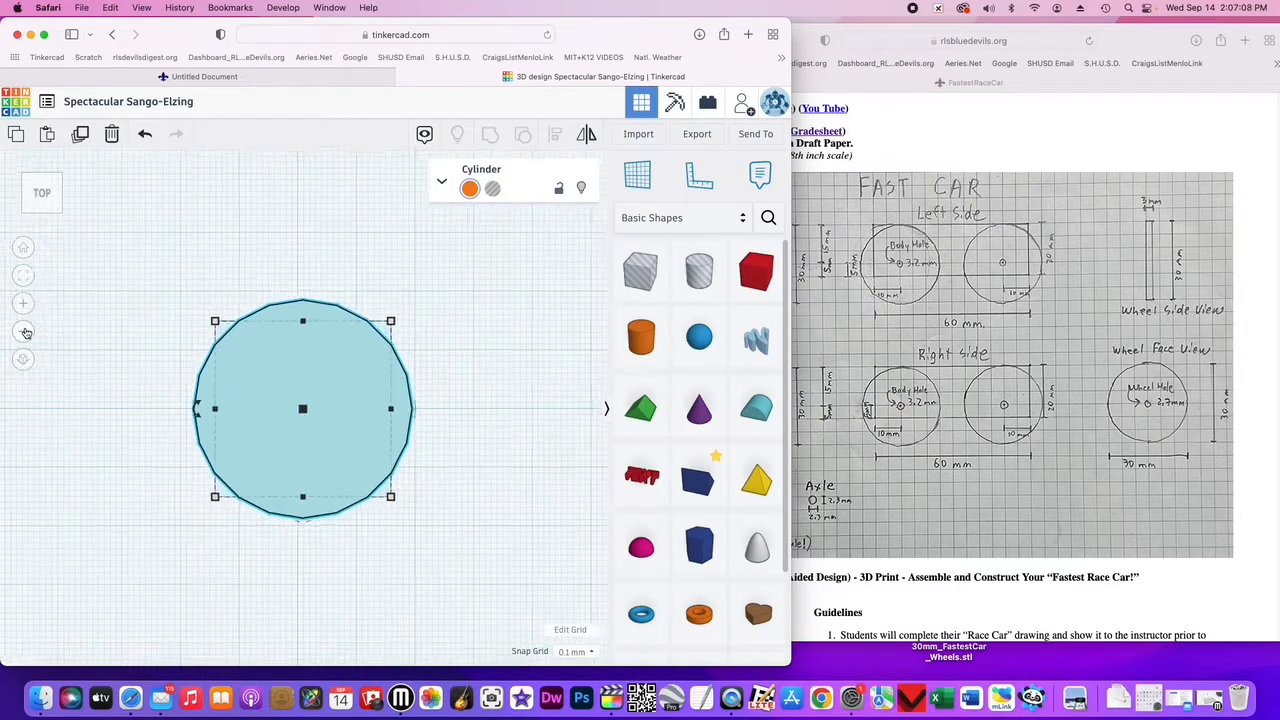
# - Place a box beside the cylinder on the workplane
pyautogui.click(756, 275)
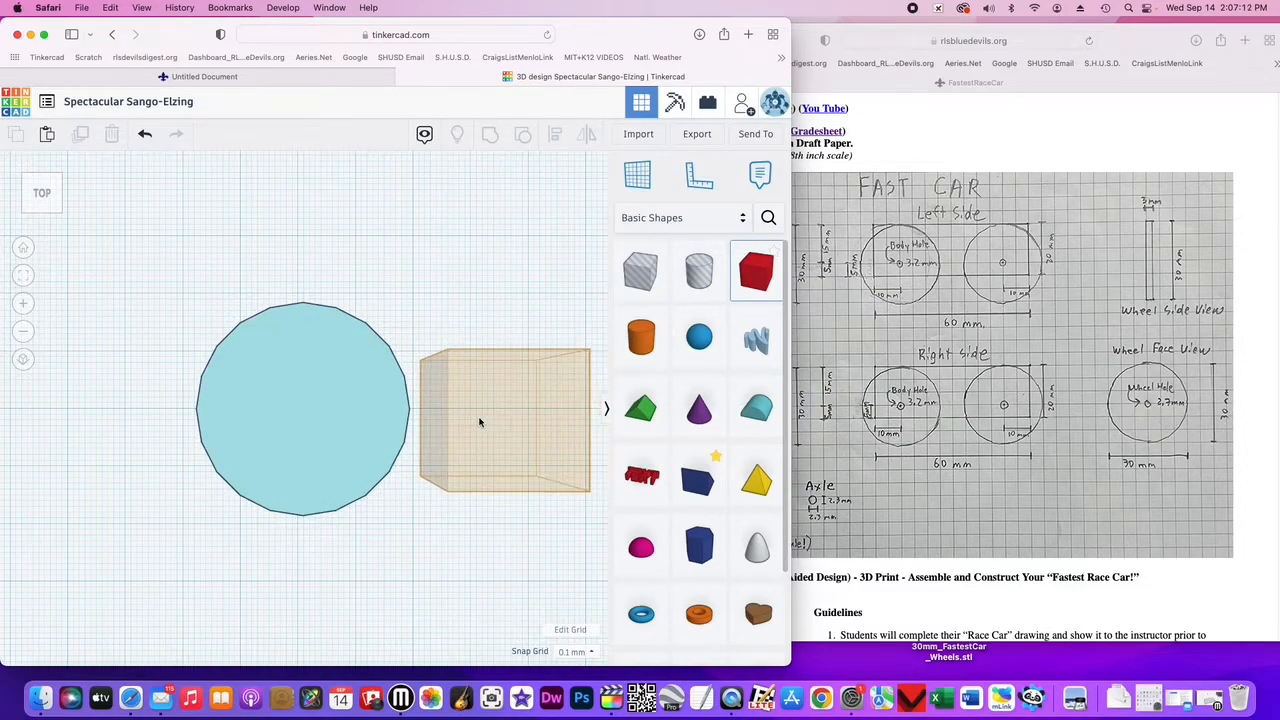
pyautogui.click(479, 422)
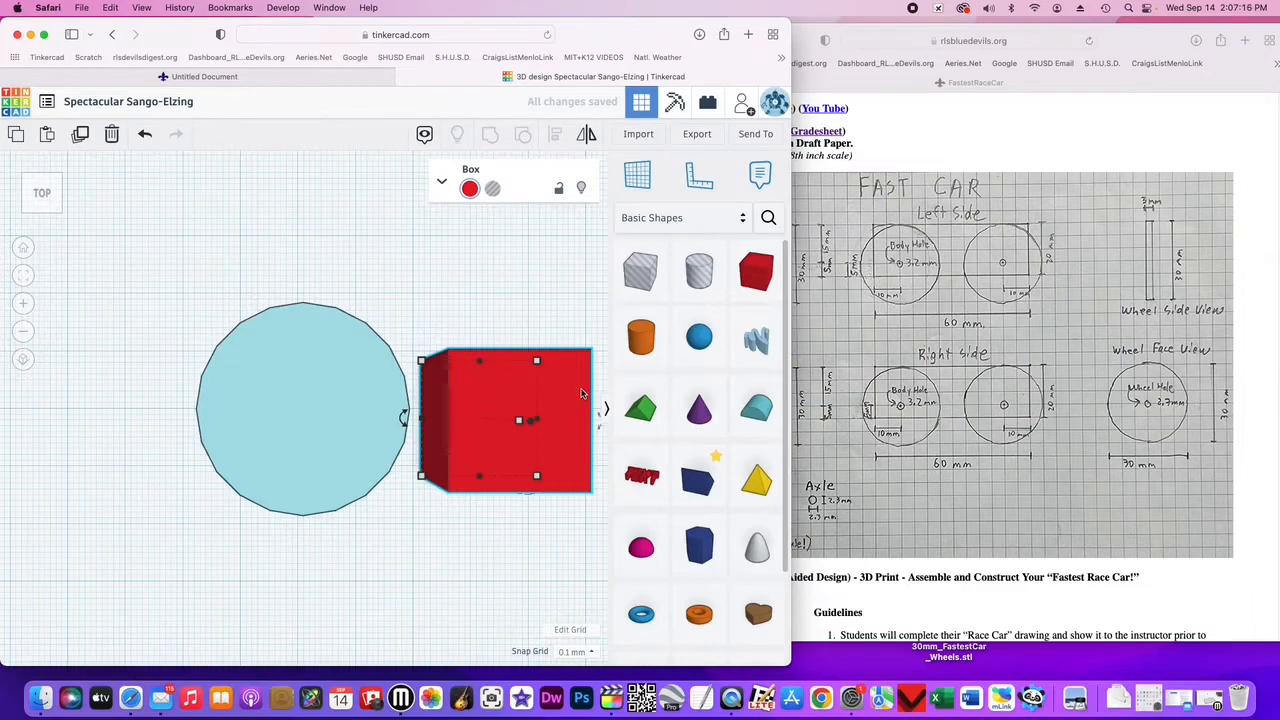
# - Nudge the box slightly to the right beside the wheel cylinder in the orthographic top view
pyautogui.click(23, 361)
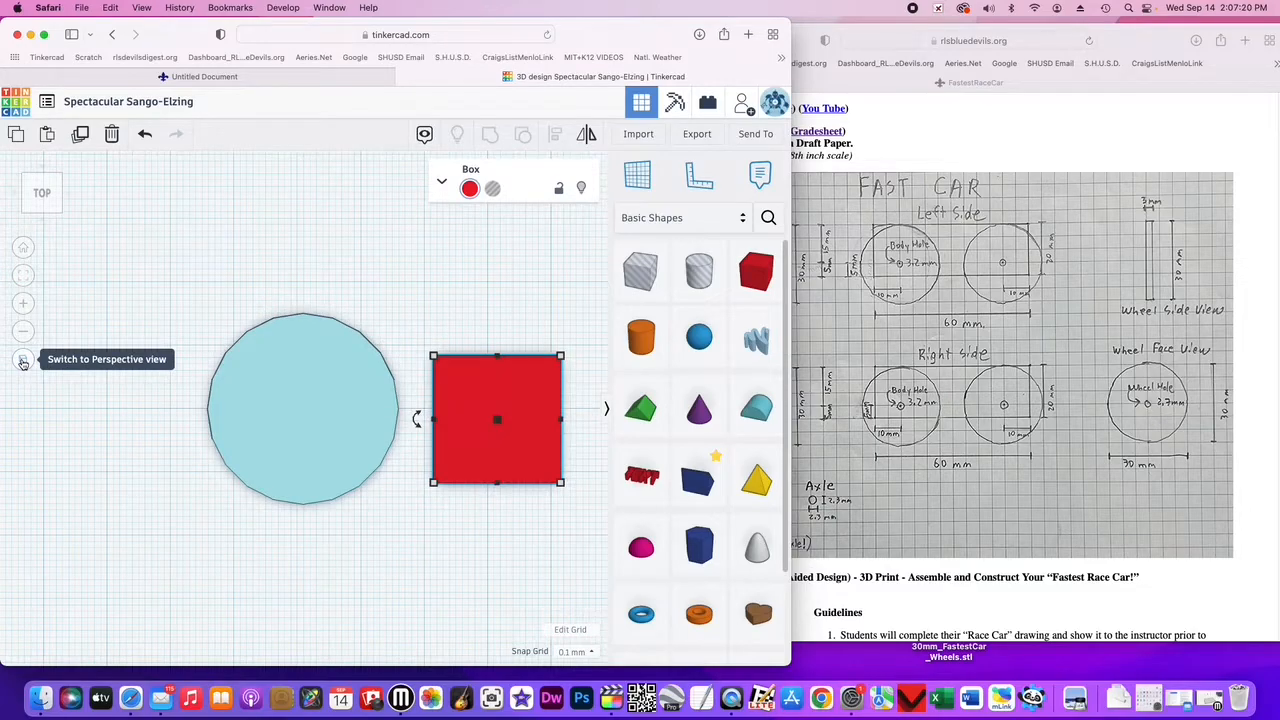
pyautogui.click(297, 383)
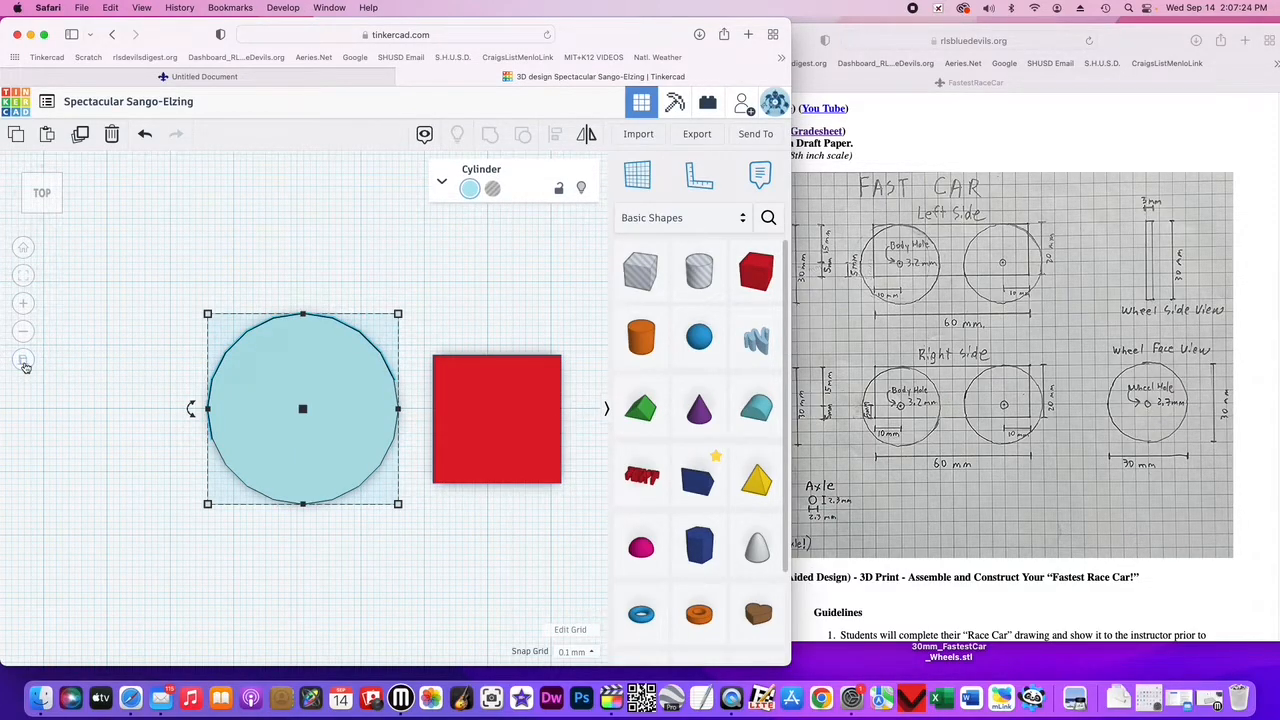
pyautogui.click(23, 361)
pyautogui.click(23, 361)
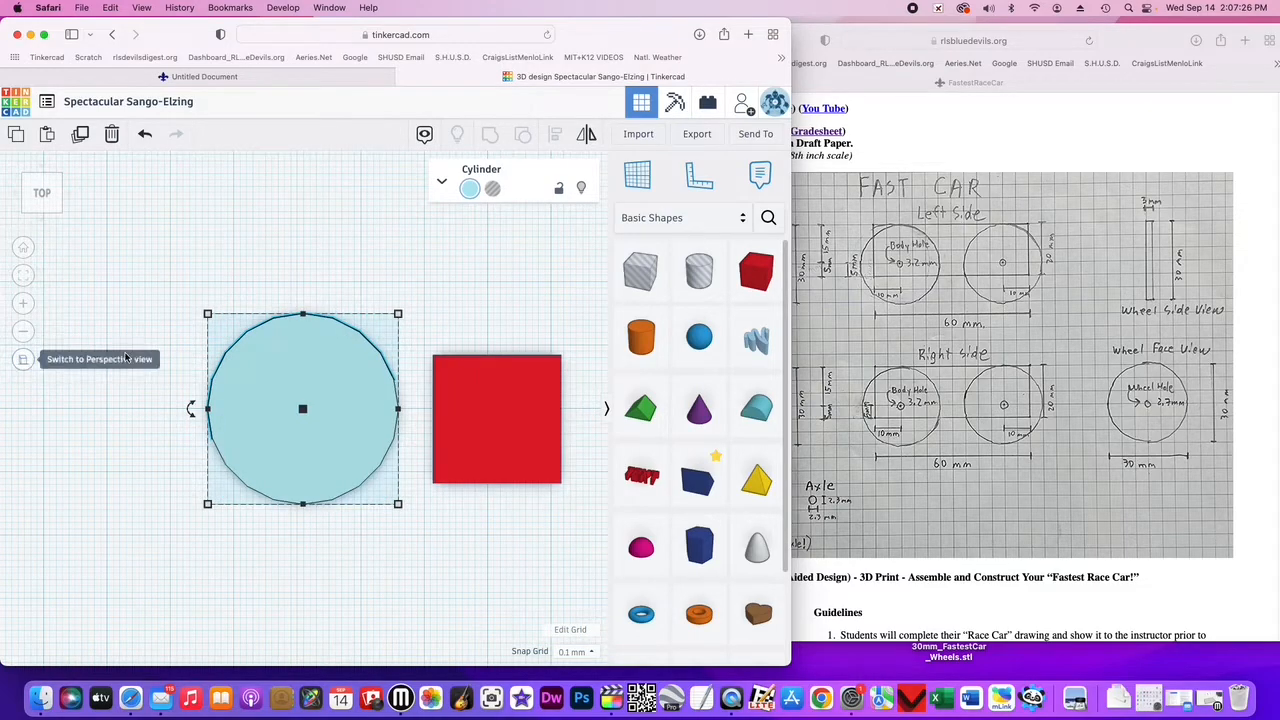
pyautogui.click(509, 425)
pyautogui.moveTo(520, 423); pyautogui.dragTo(534, 422)
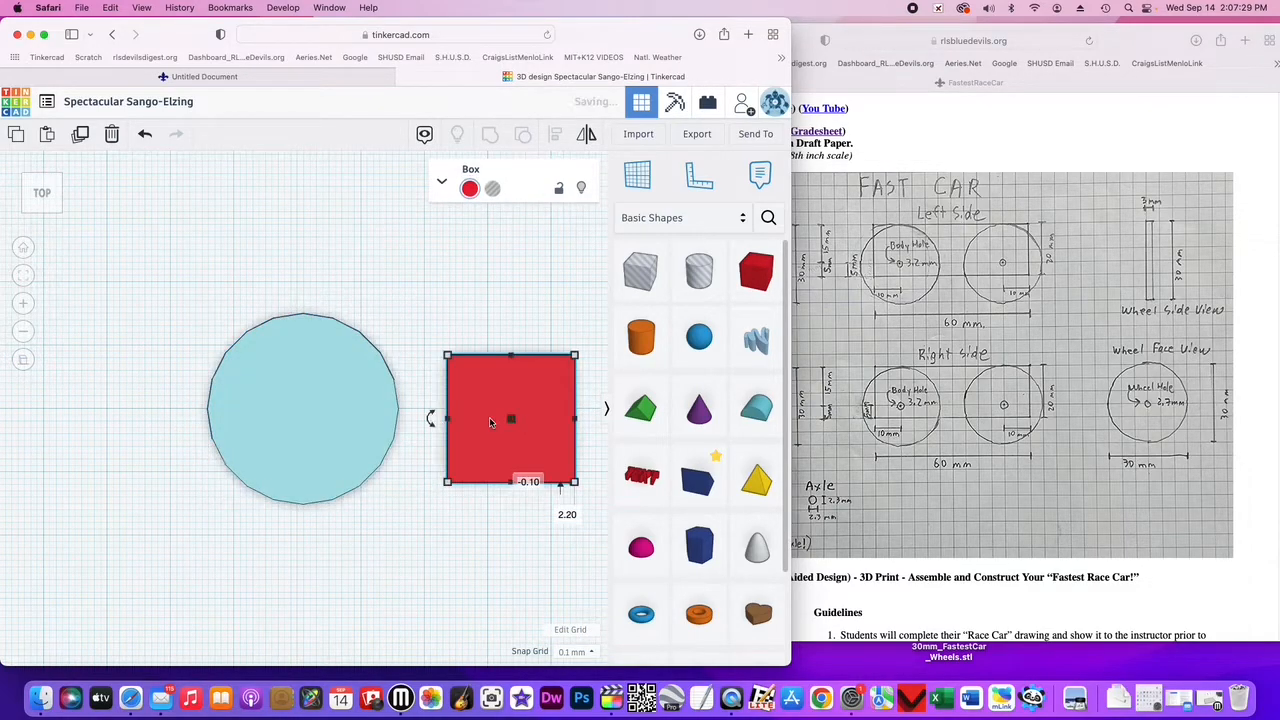
# - Place a workplane on the box's front face from the front view
pyautogui.click(40, 209)
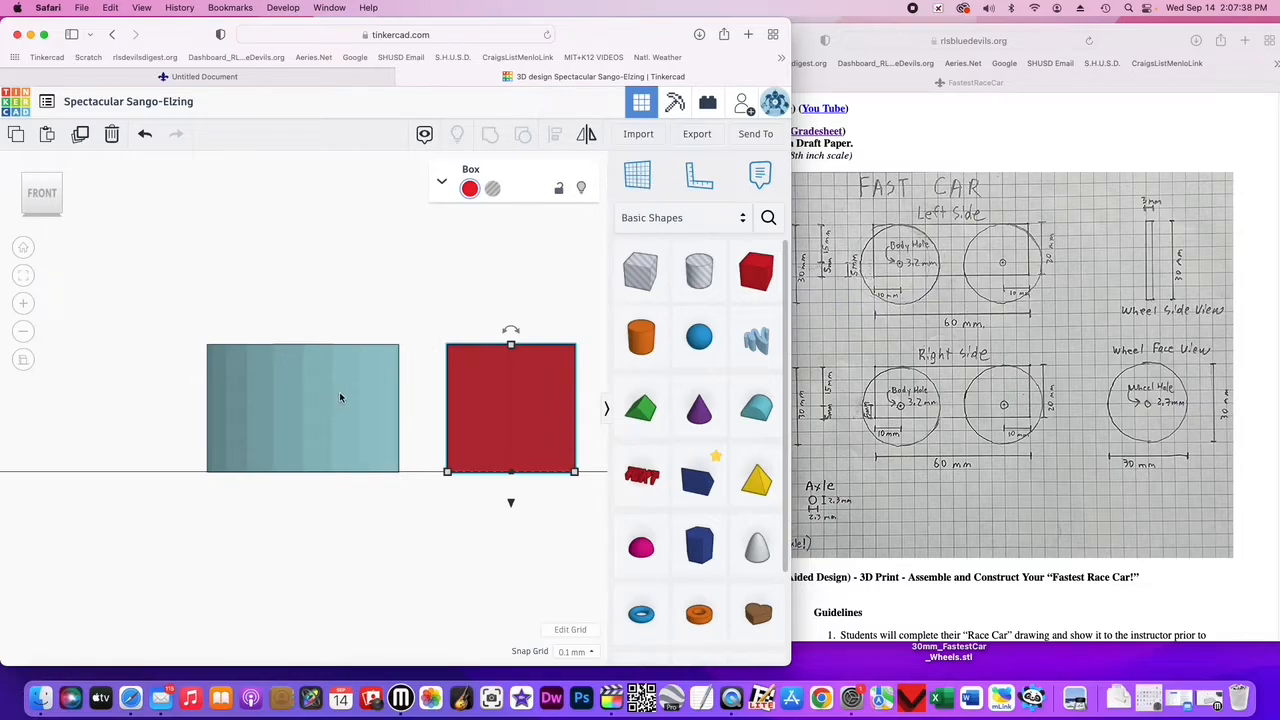
pyautogui.click(638, 177)
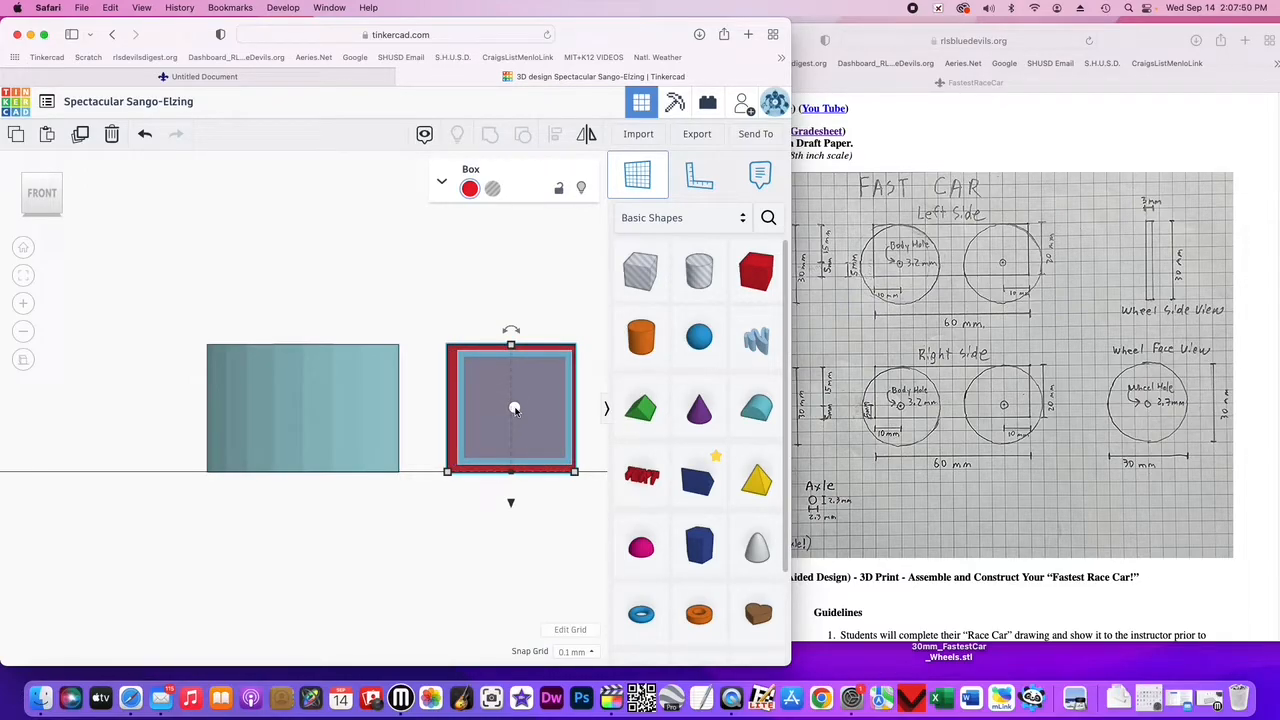
pyautogui.click(514, 409)
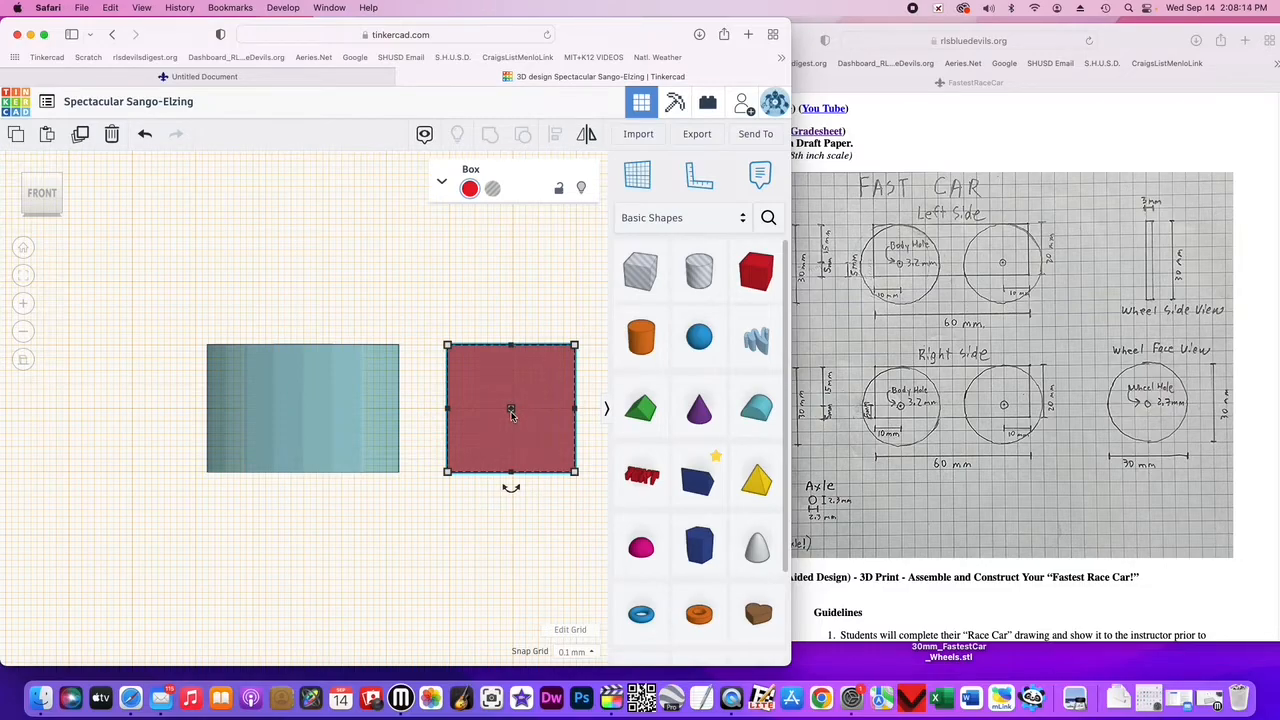
# - Set the wheel cylinder's height to 3 mm
pyautogui.click(299, 410)
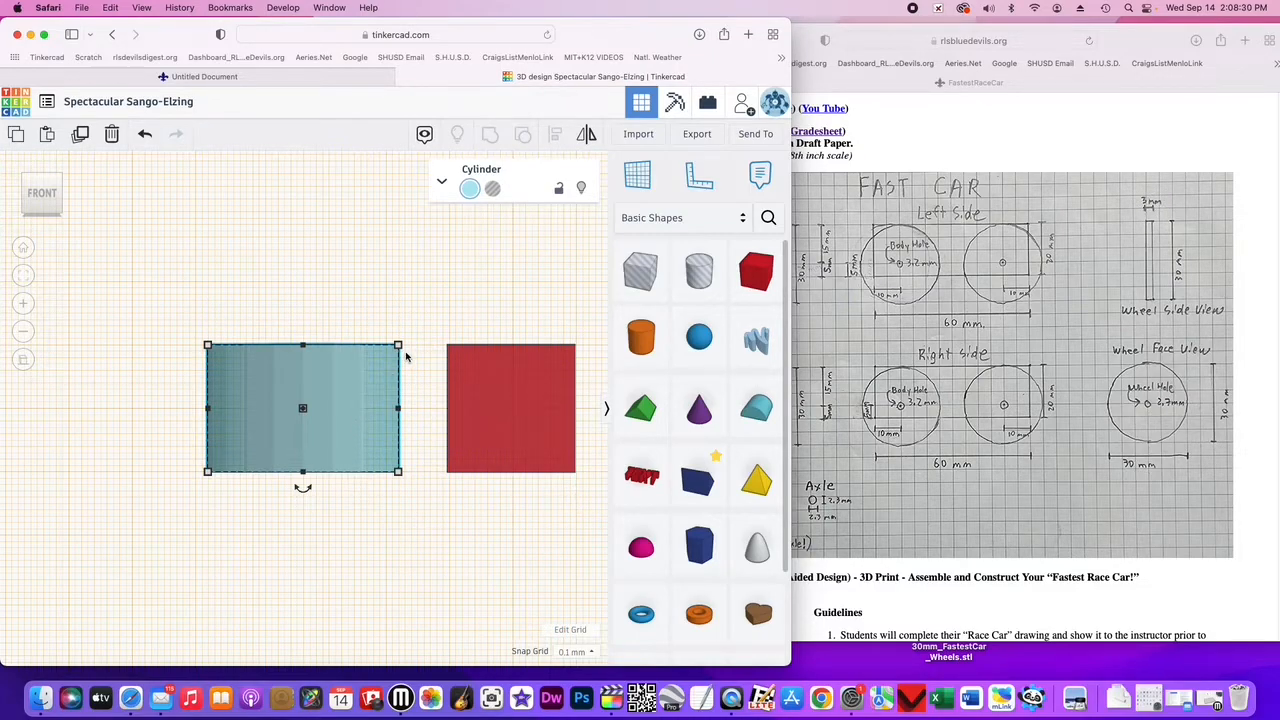
pyautogui.moveTo(399, 346)
pyautogui.click(455, 408)
pyautogui.write('30.00')
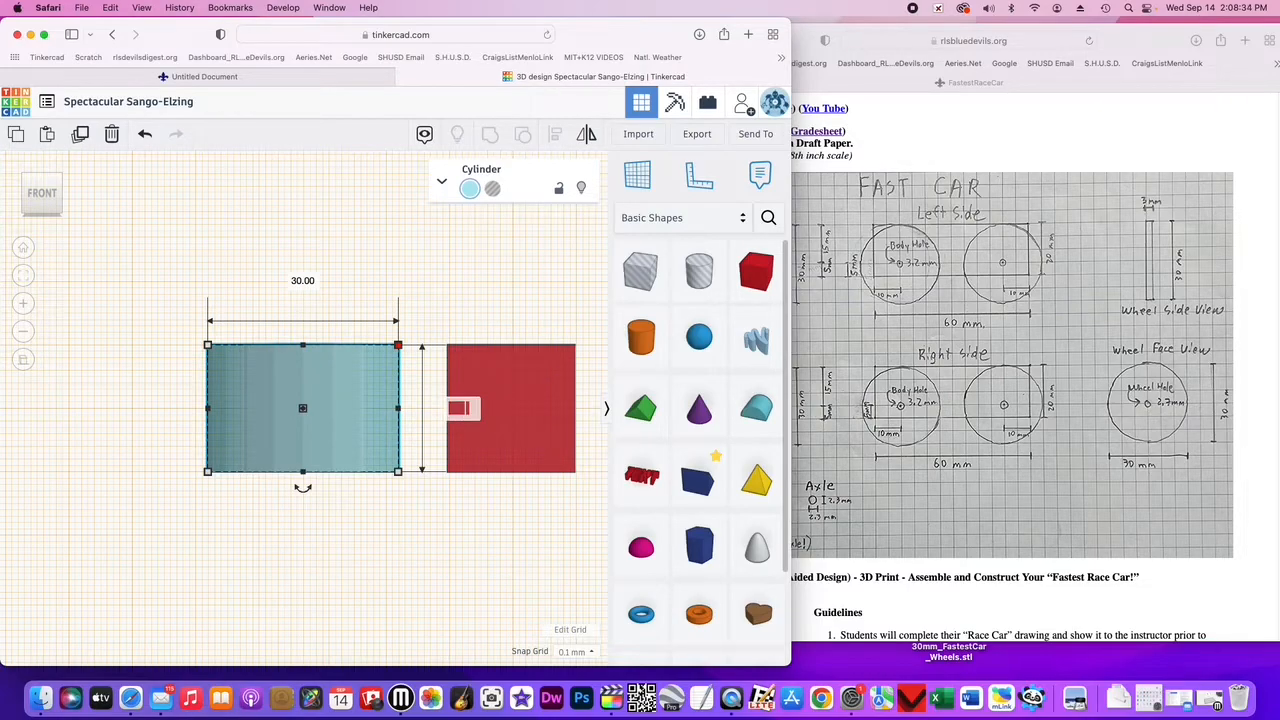
pyautogui.press('Return')
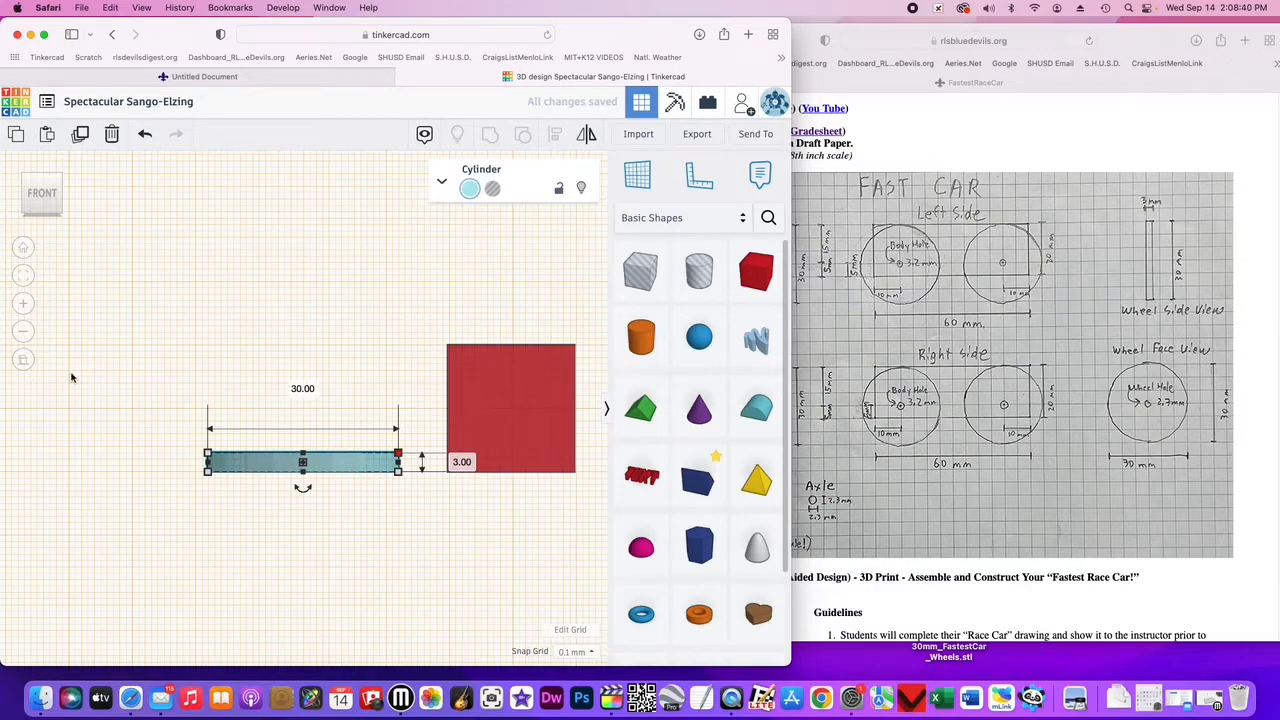
# - Place a workplane on the top face of the wheel cylinder from the top view
pyautogui.click(43, 180)
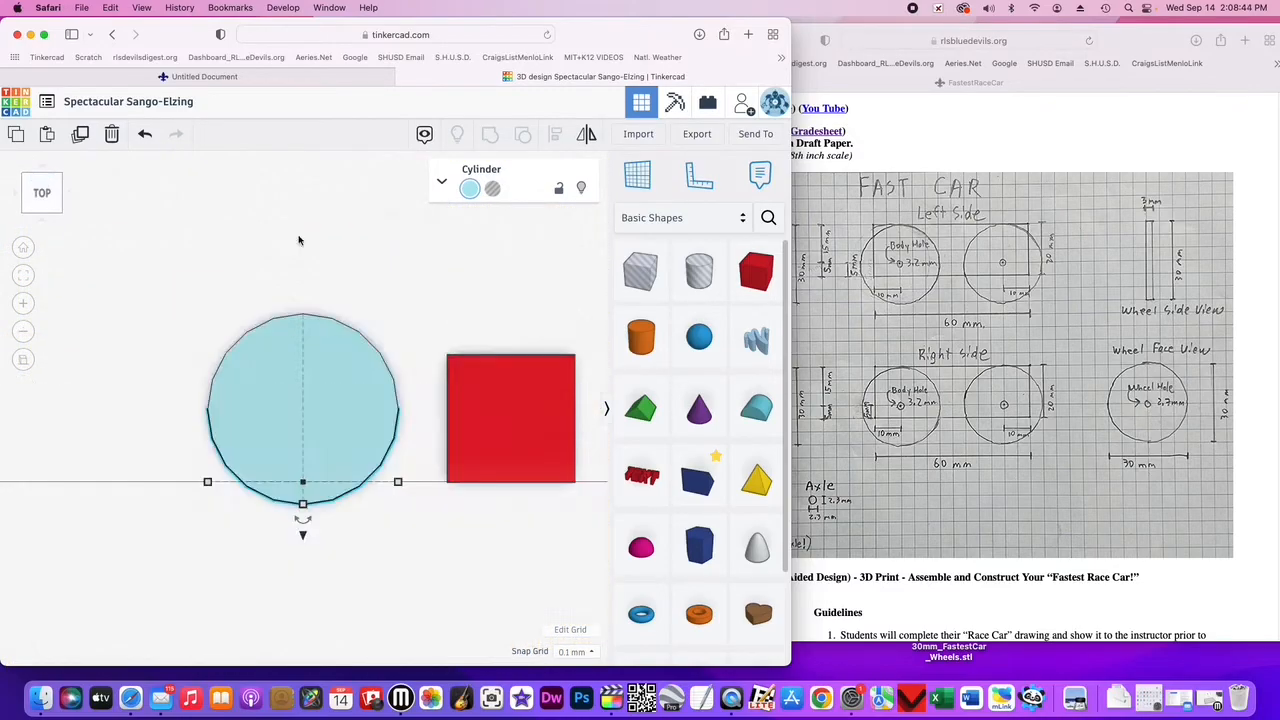
pyautogui.click(637, 175)
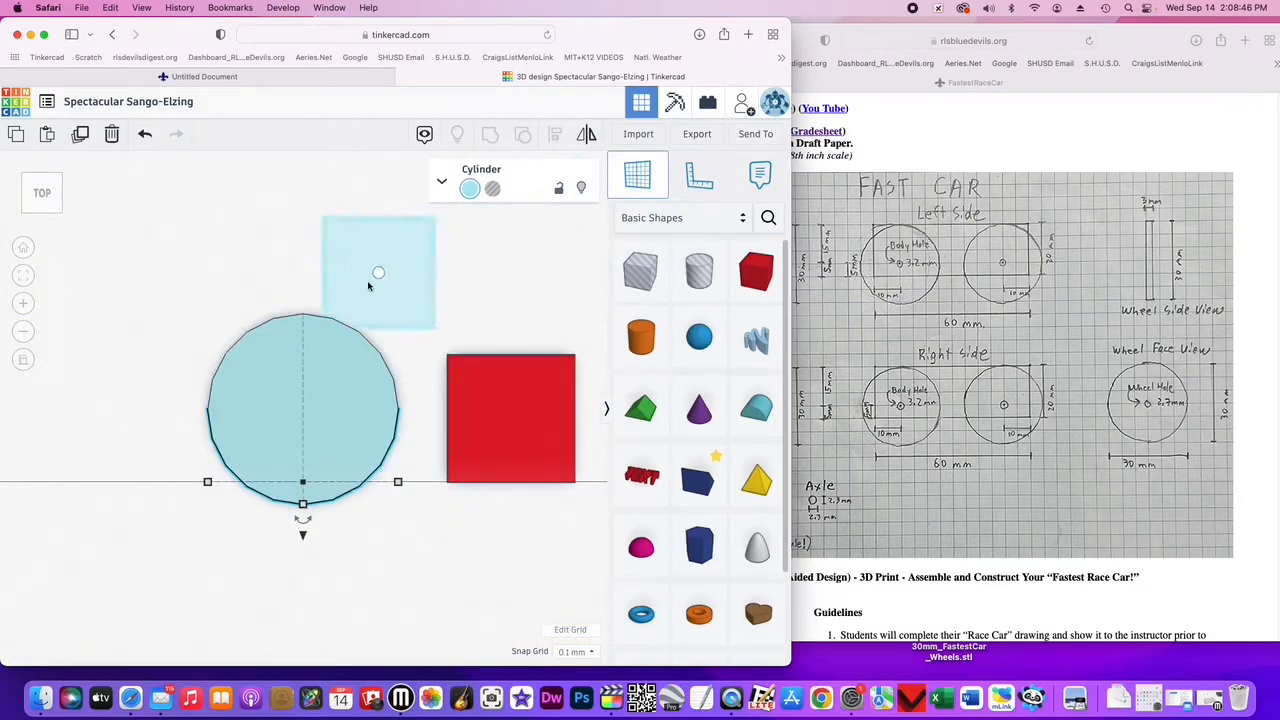
pyautogui.click(303, 411)
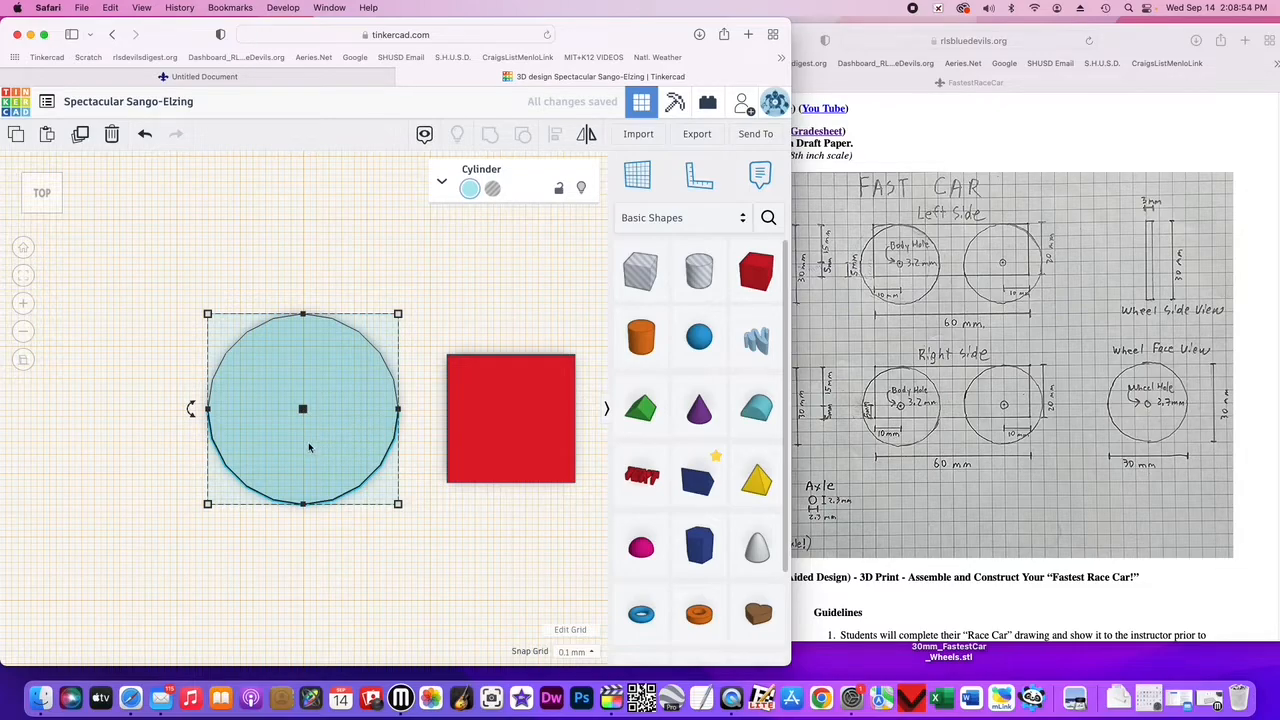
# - Reposition the wheel cylinder slightly on the workplane and zoom in on it
pyautogui.moveTo(297, 466); pyautogui.dragTo(268, 408)
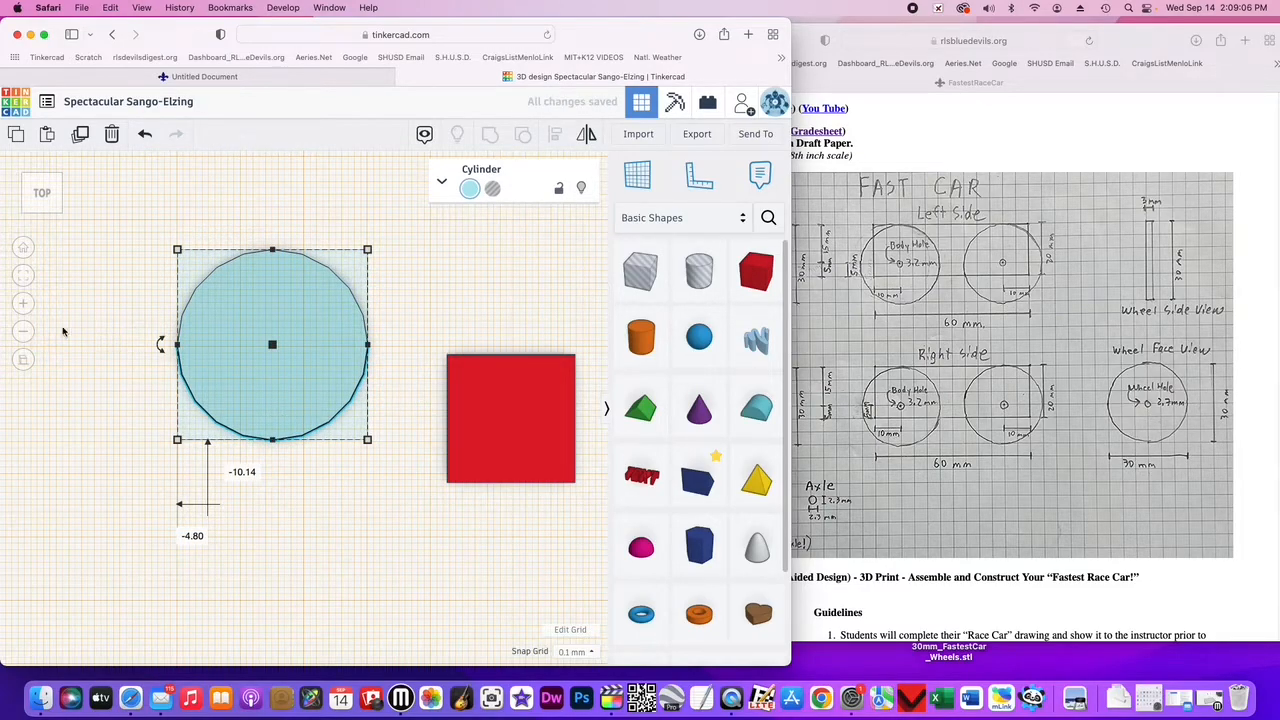
pyautogui.click(23, 304)
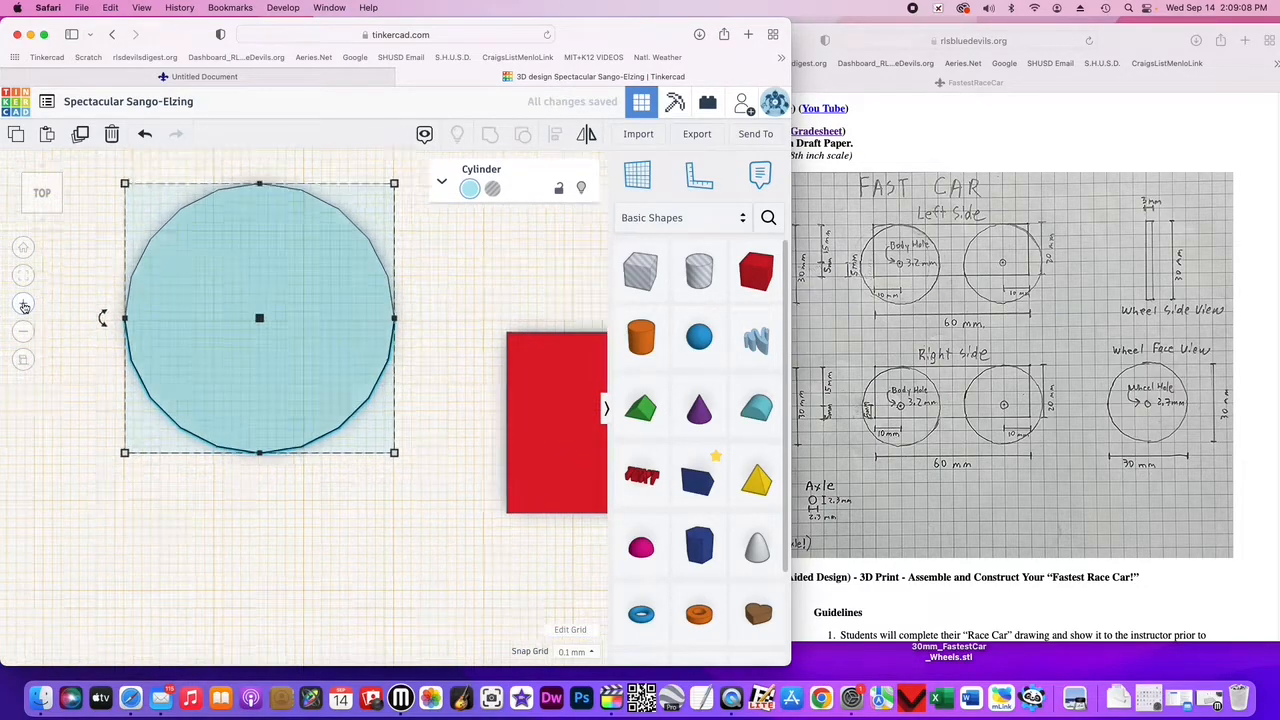
pyautogui.click(23, 277)
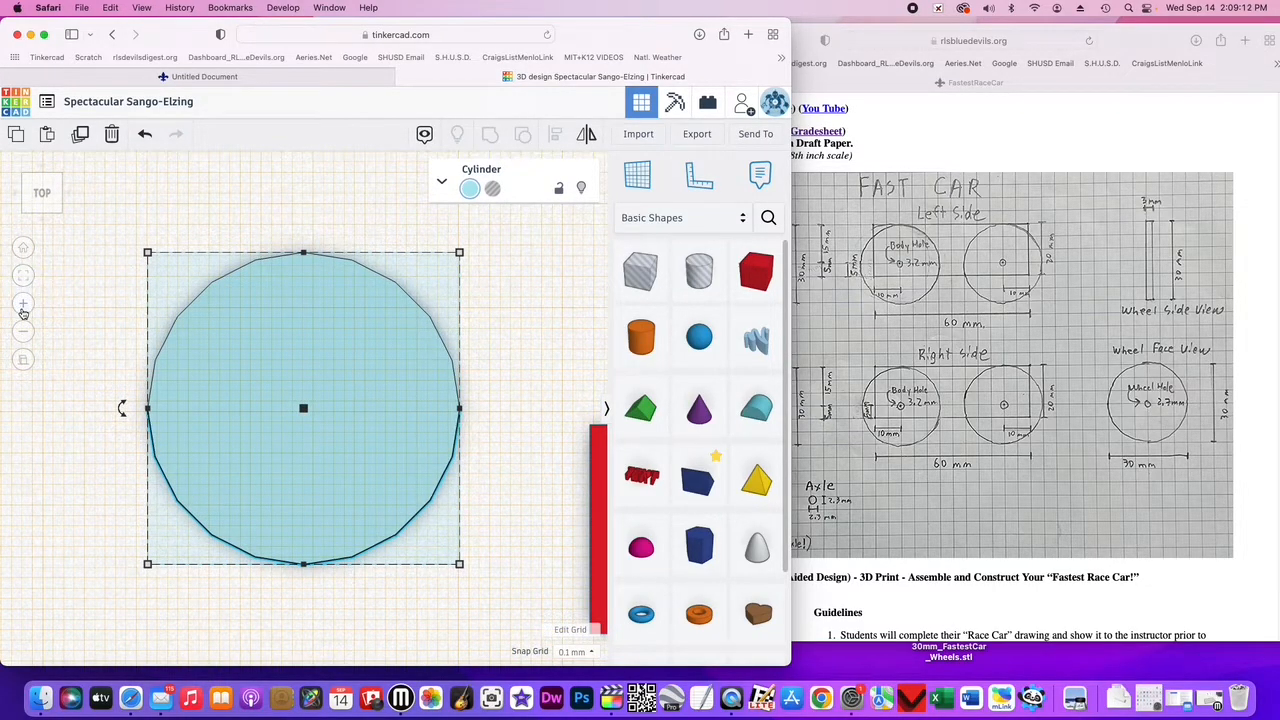
pyautogui.click(24, 304)
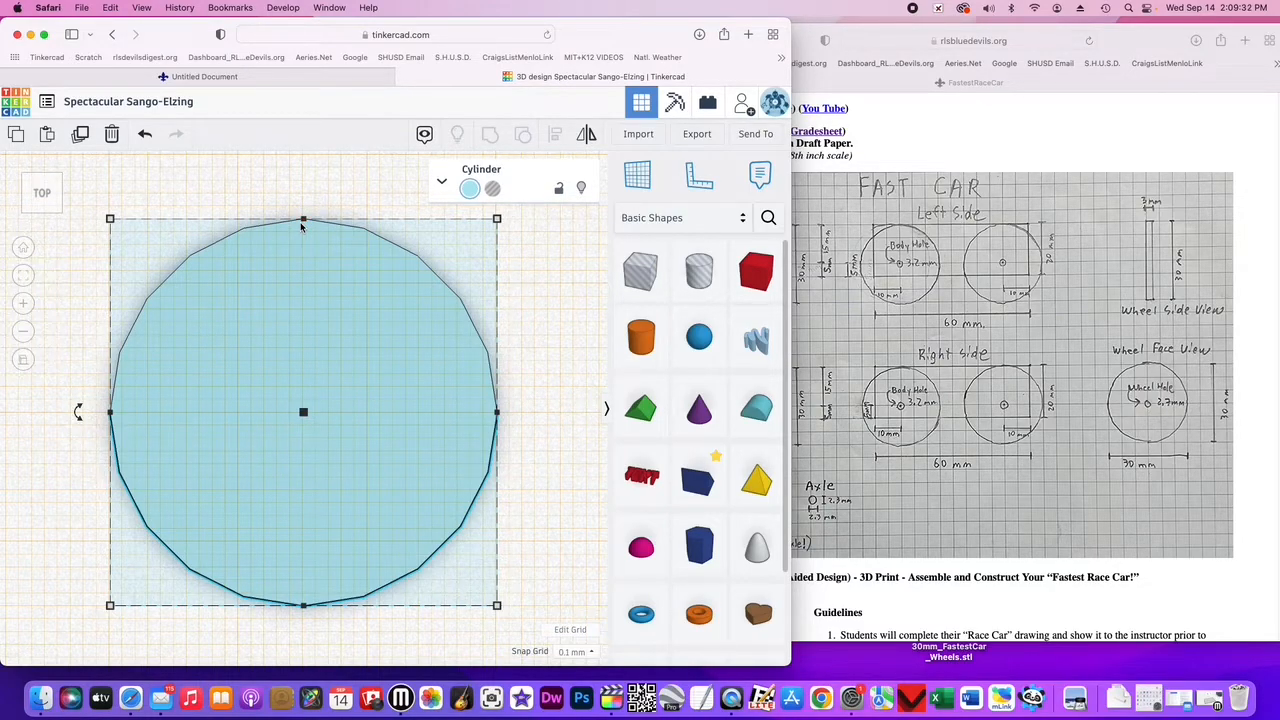
pyautogui.press('Left')
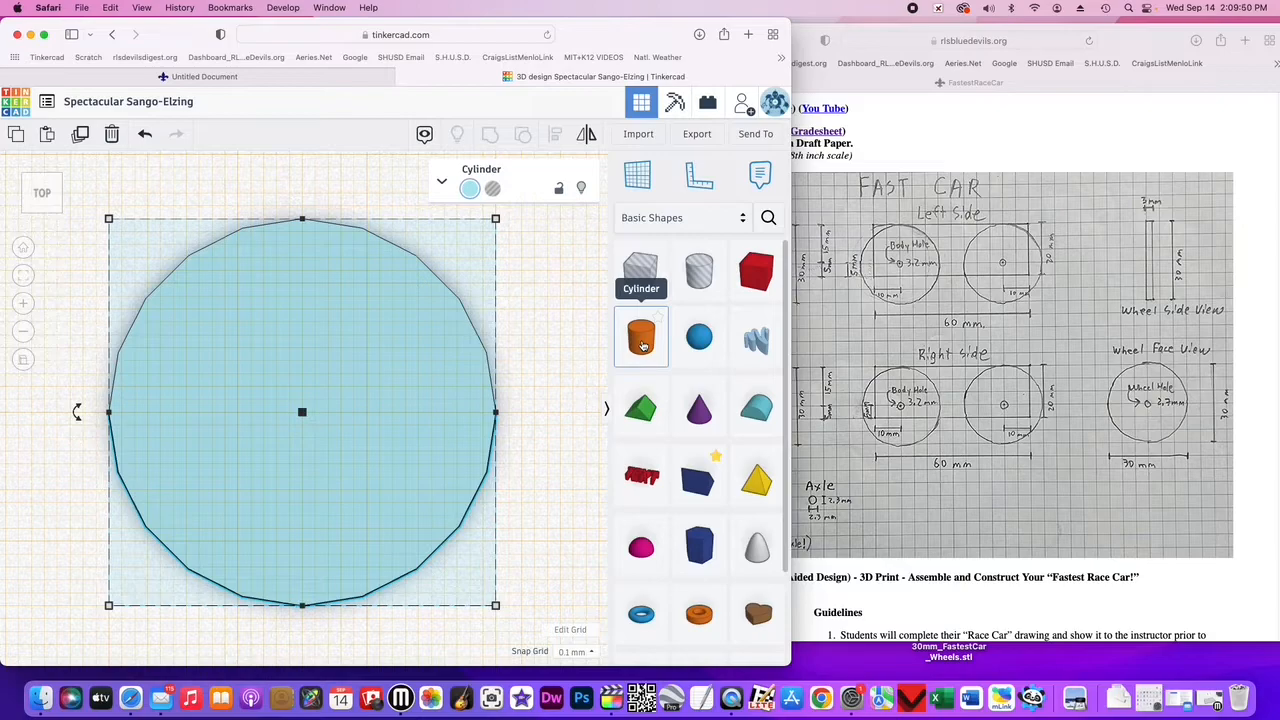
# - Add a new cylinder and set its length and width to 2.7 mm each
pyautogui.moveTo(643, 345); pyautogui.dragTo(472, 534)
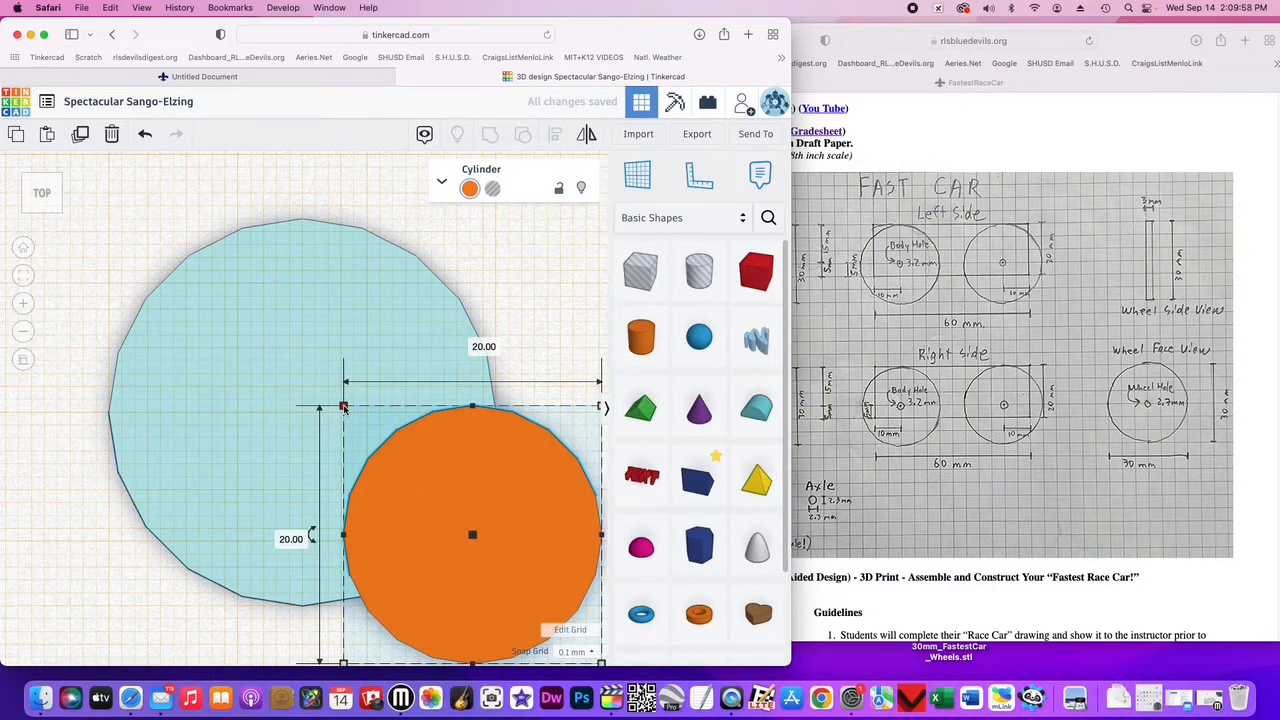
pyautogui.click(473, 341)
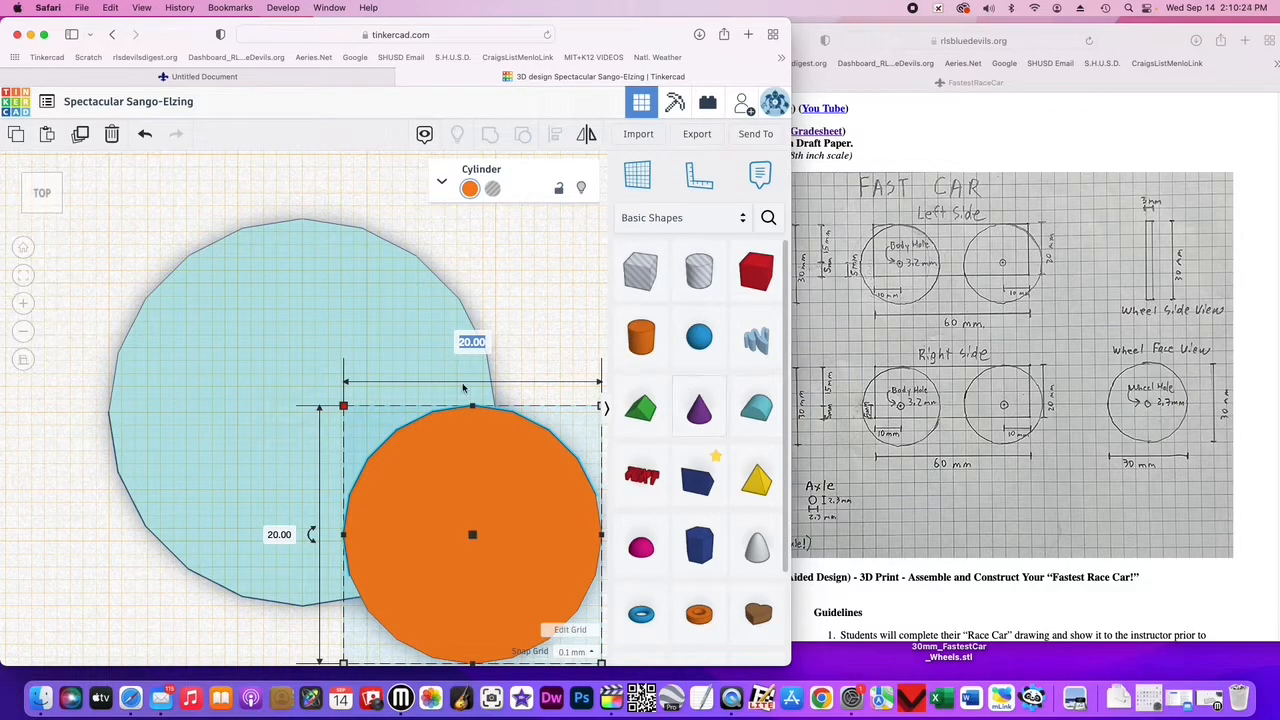
pyautogui.click(281, 536)
pyautogui.write('2.7')
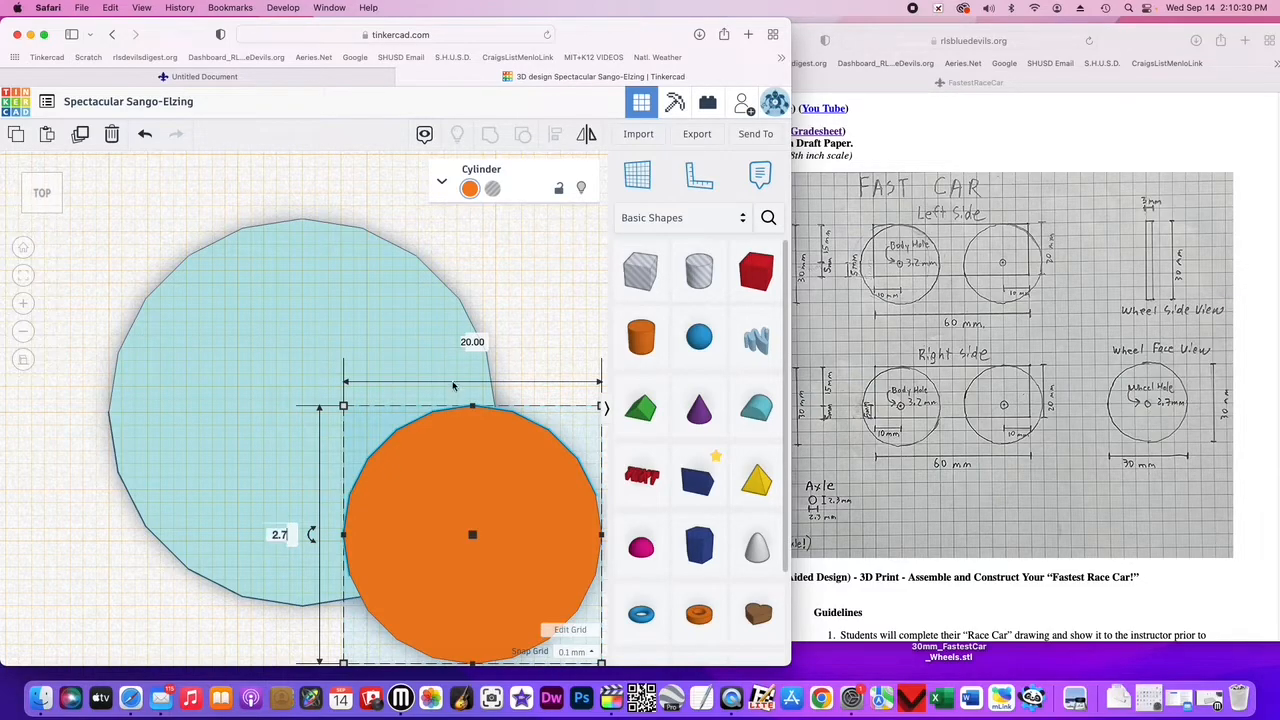
pyautogui.click(483, 339)
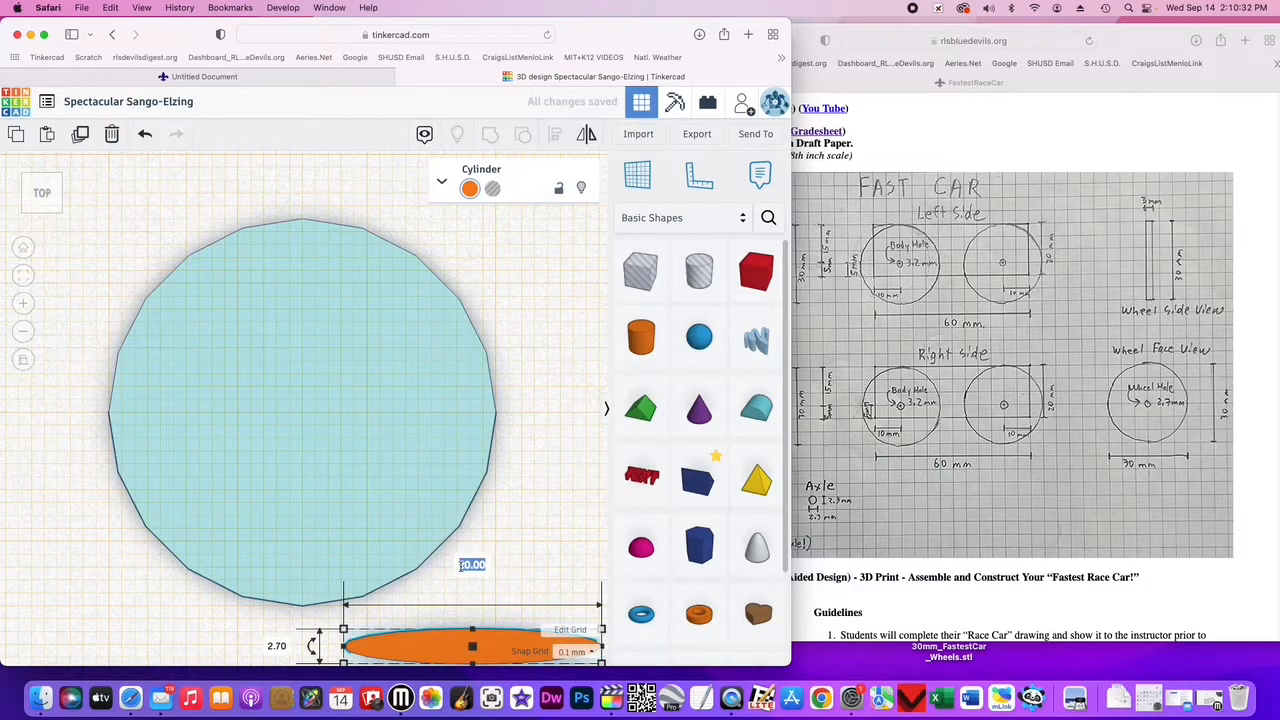
pyautogui.write('2.7')
pyautogui.press('Return')
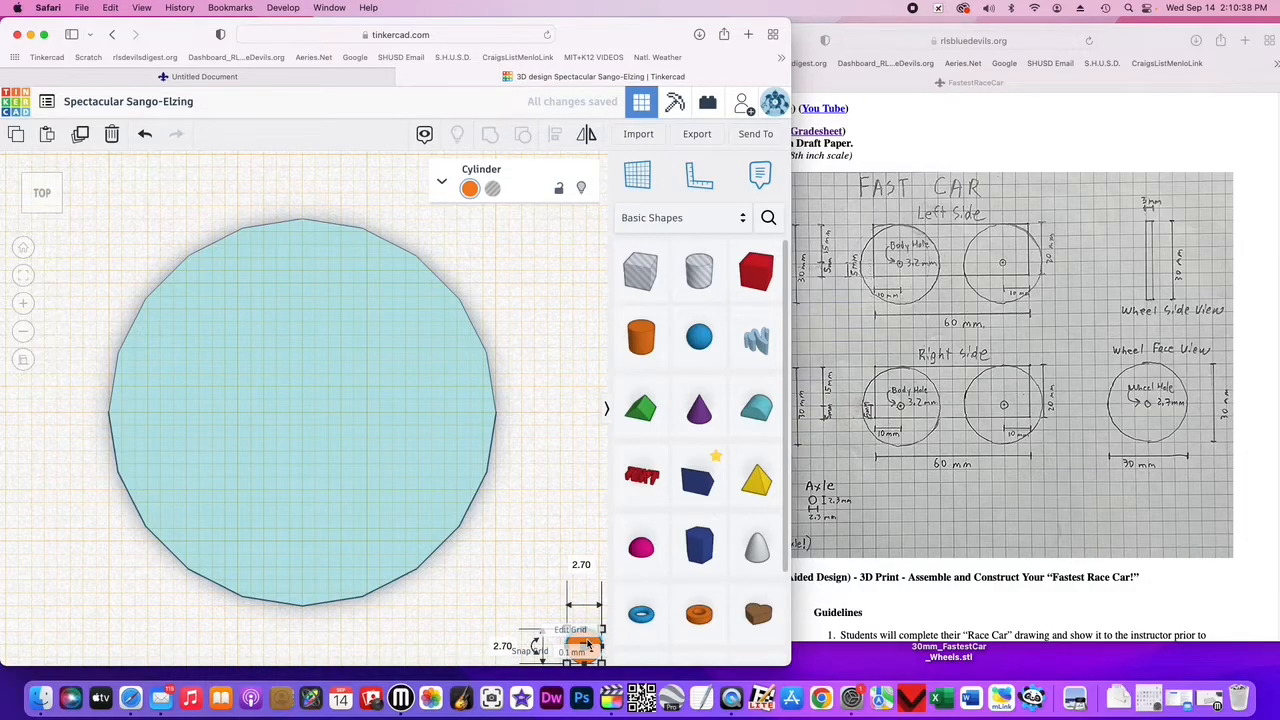
# - Move the small 2.7 mm cylinder to the centre of the wheel and colour it light beige
pyautogui.moveTo(583, 643); pyautogui.dragTo(583, 570)
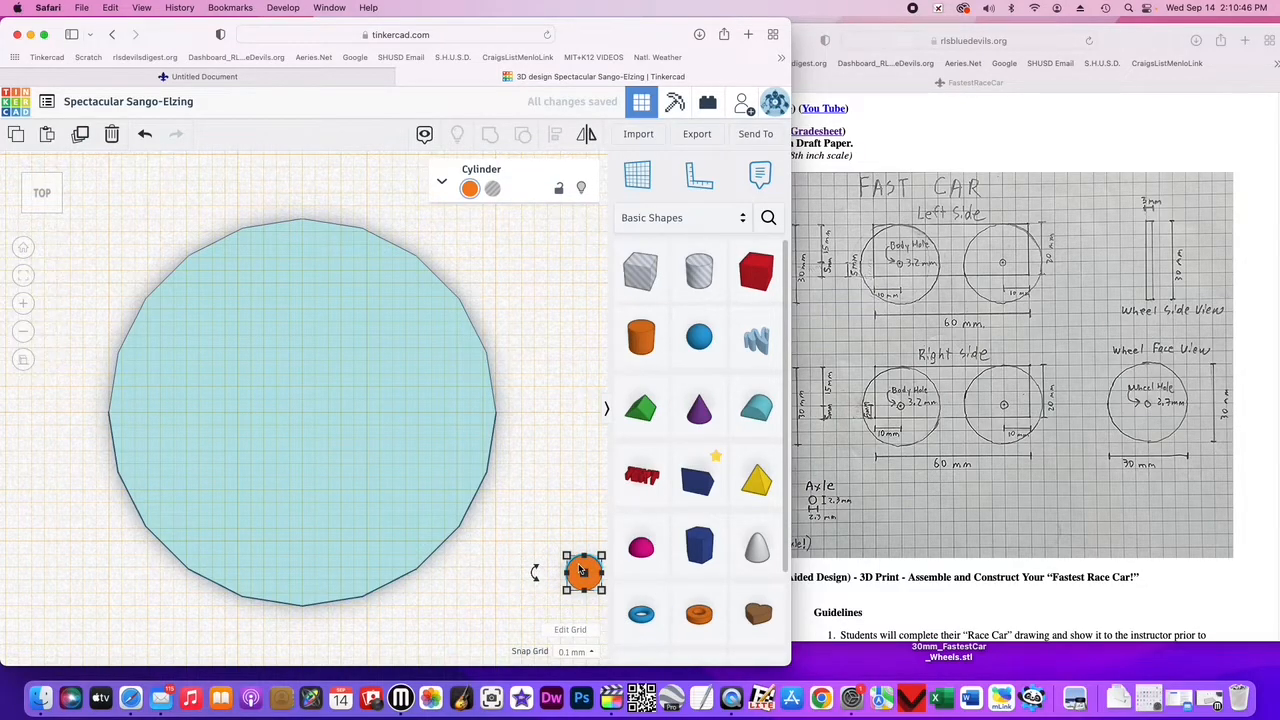
pyautogui.moveTo(583, 570); pyautogui.dragTo(299, 409)
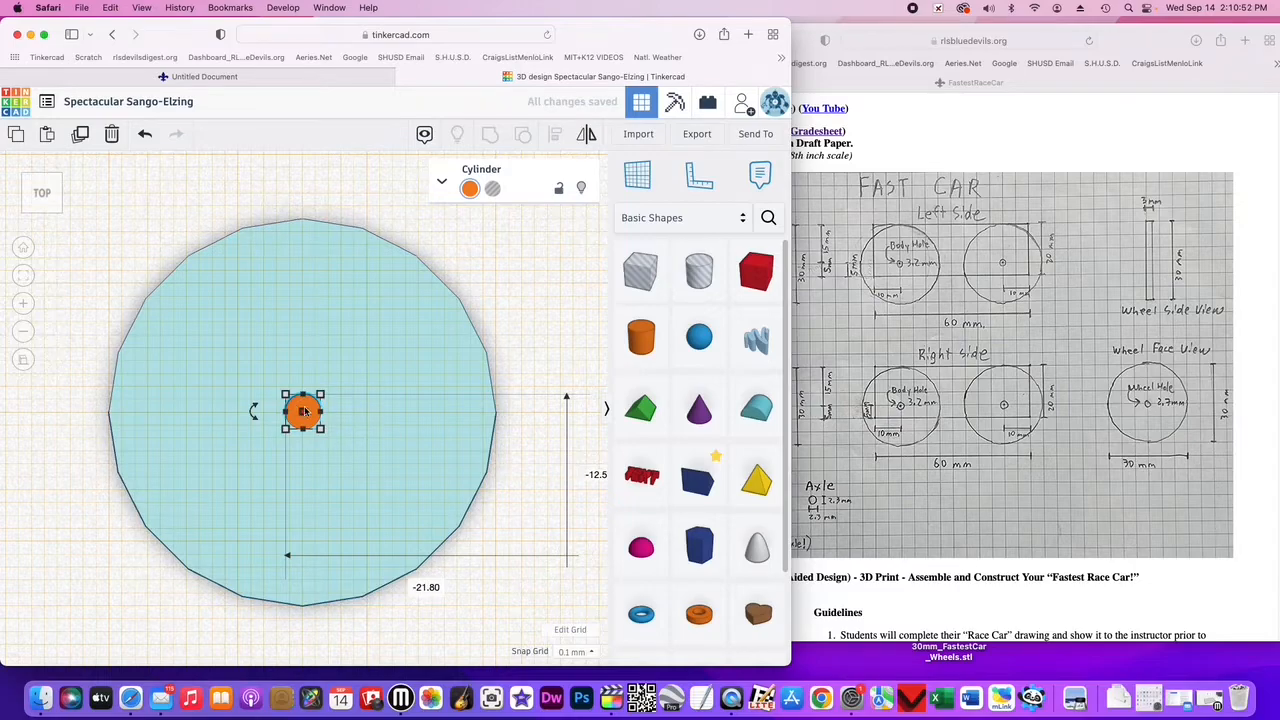
pyautogui.click(26, 277)
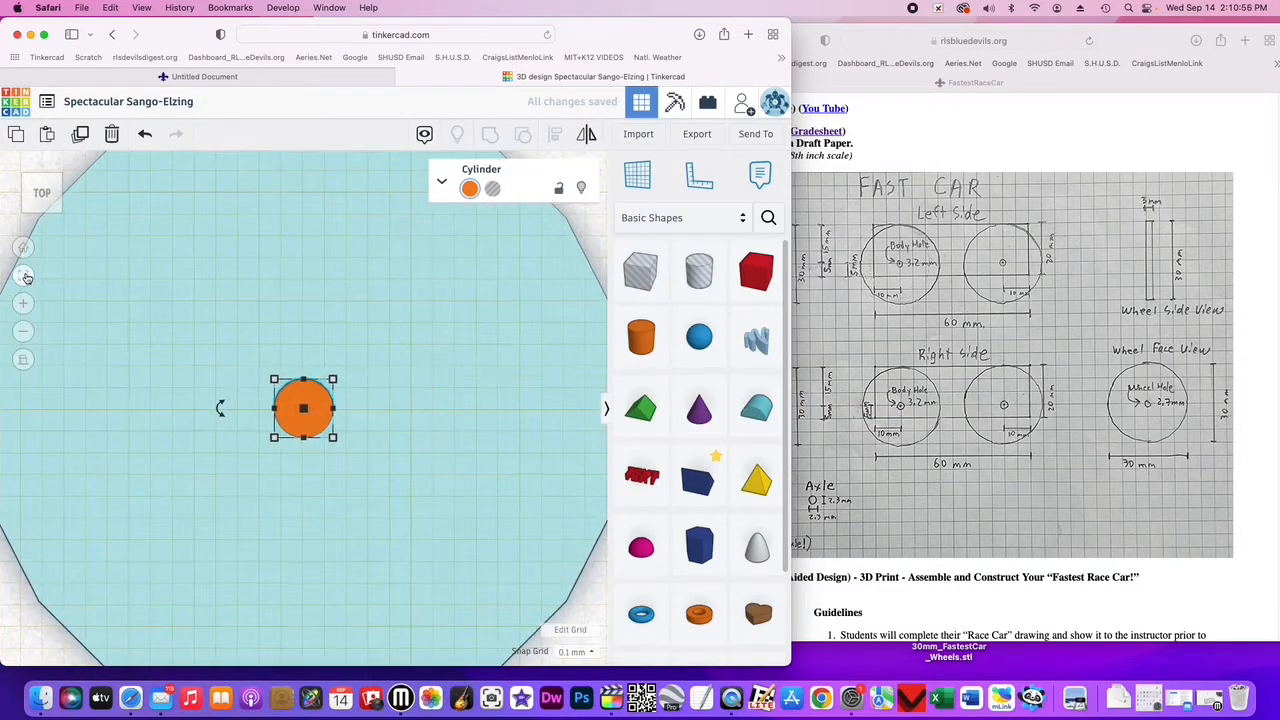
pyautogui.click(23, 303)
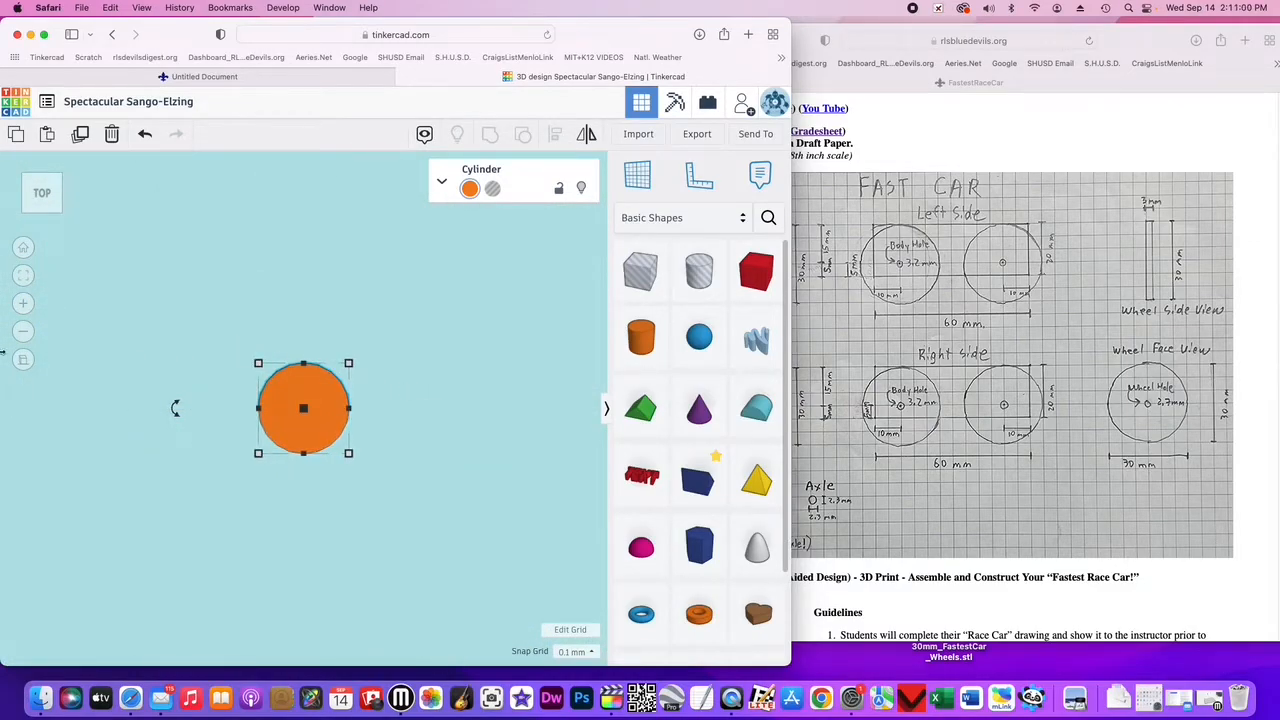
pyautogui.click(23, 332)
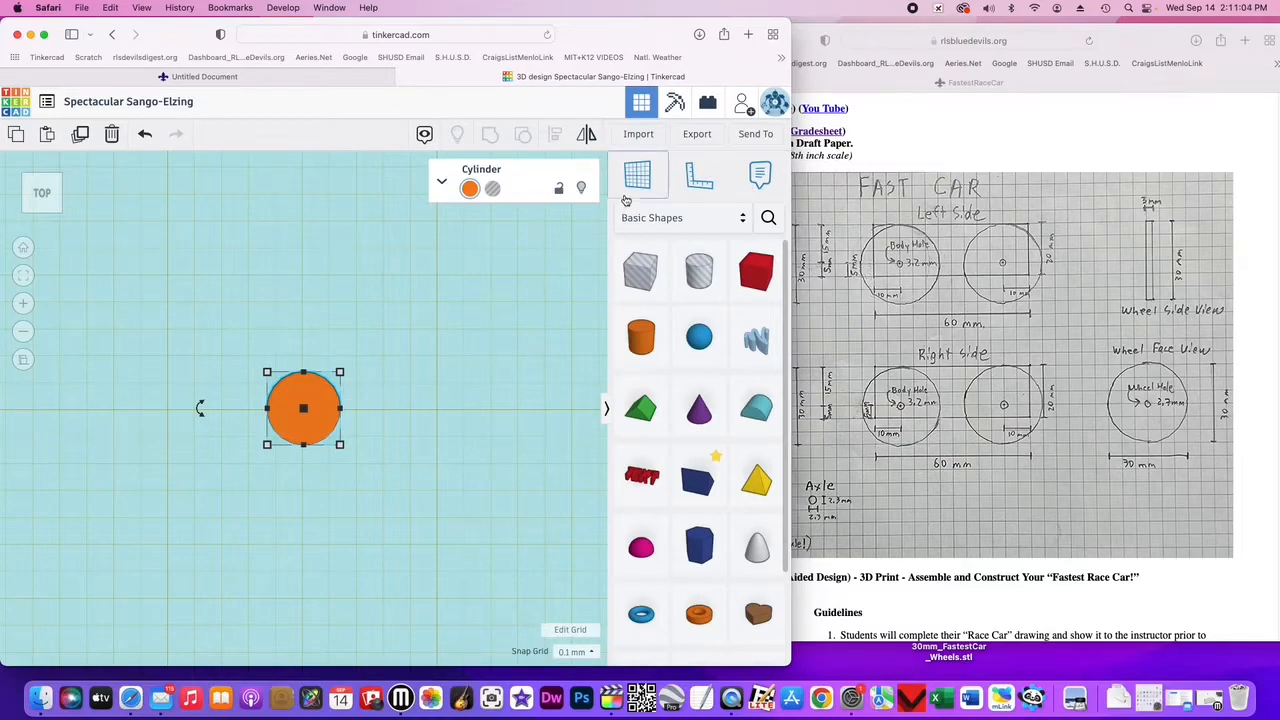
pyautogui.click(469, 189)
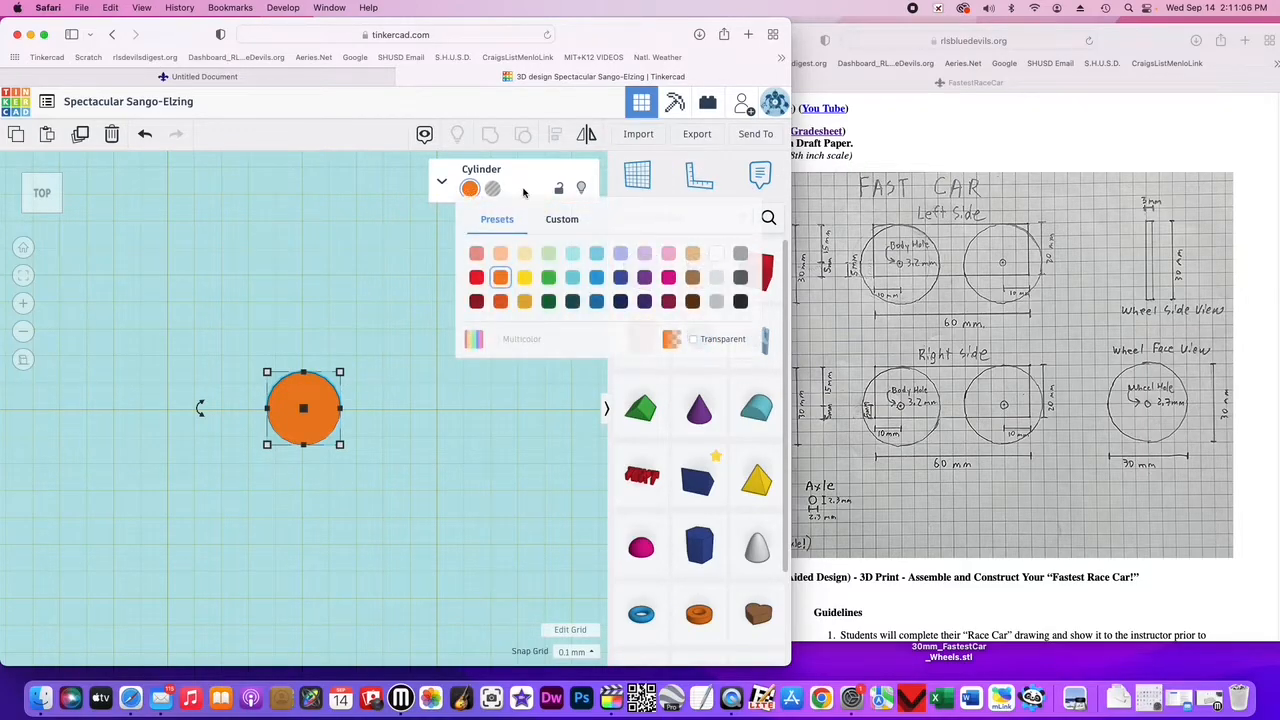
pyautogui.click(525, 255)
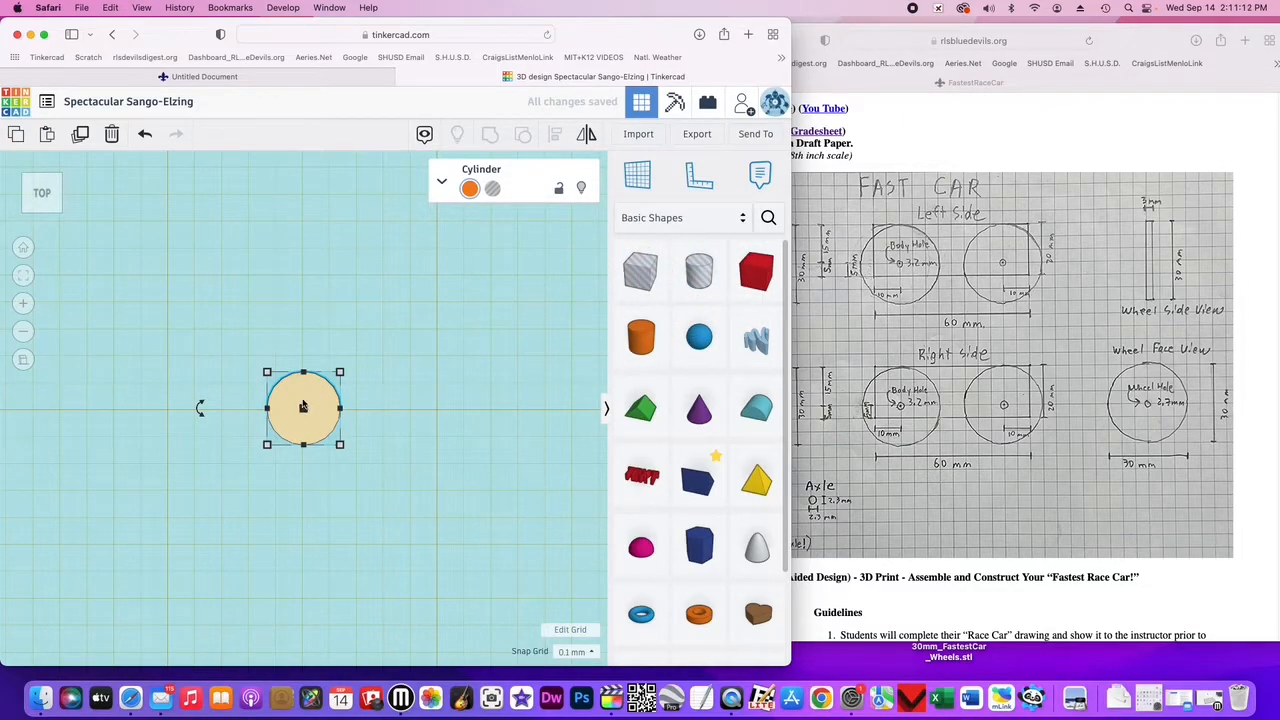
# - Switch to the front view, zoom out, and place a workplane on the front face of the red box
pyautogui.click(45, 210)
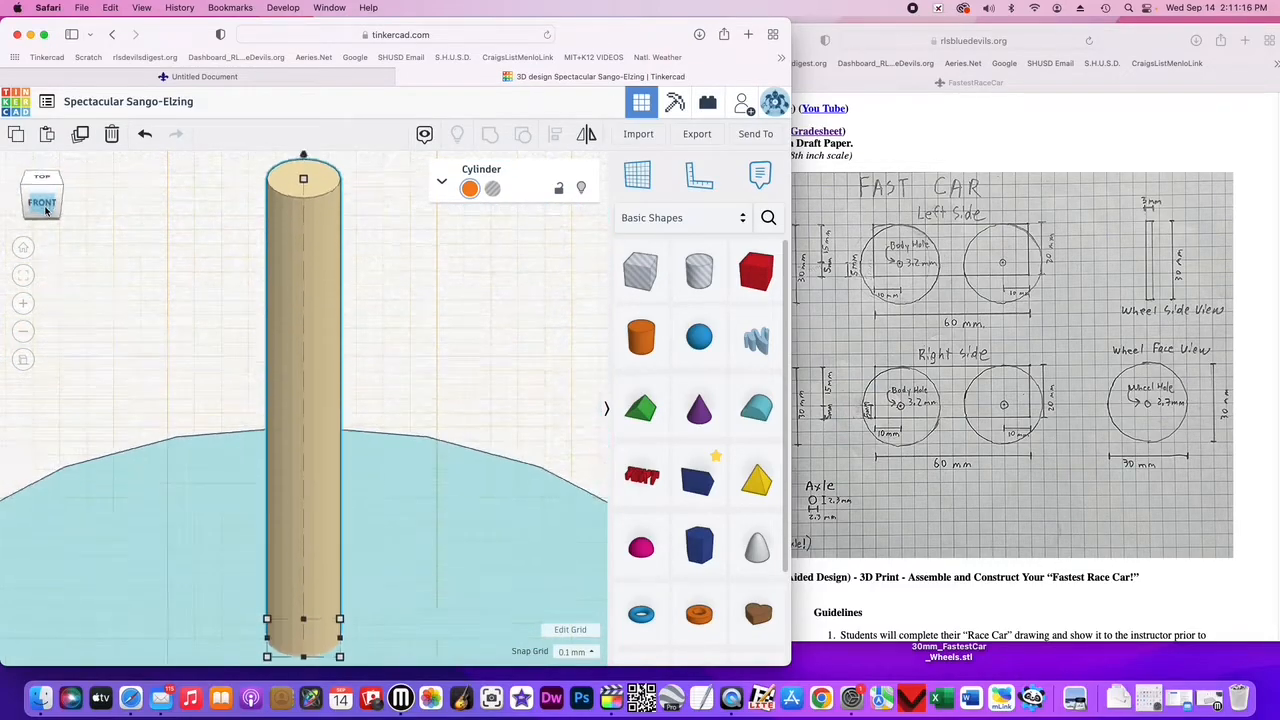
pyautogui.click(24, 331)
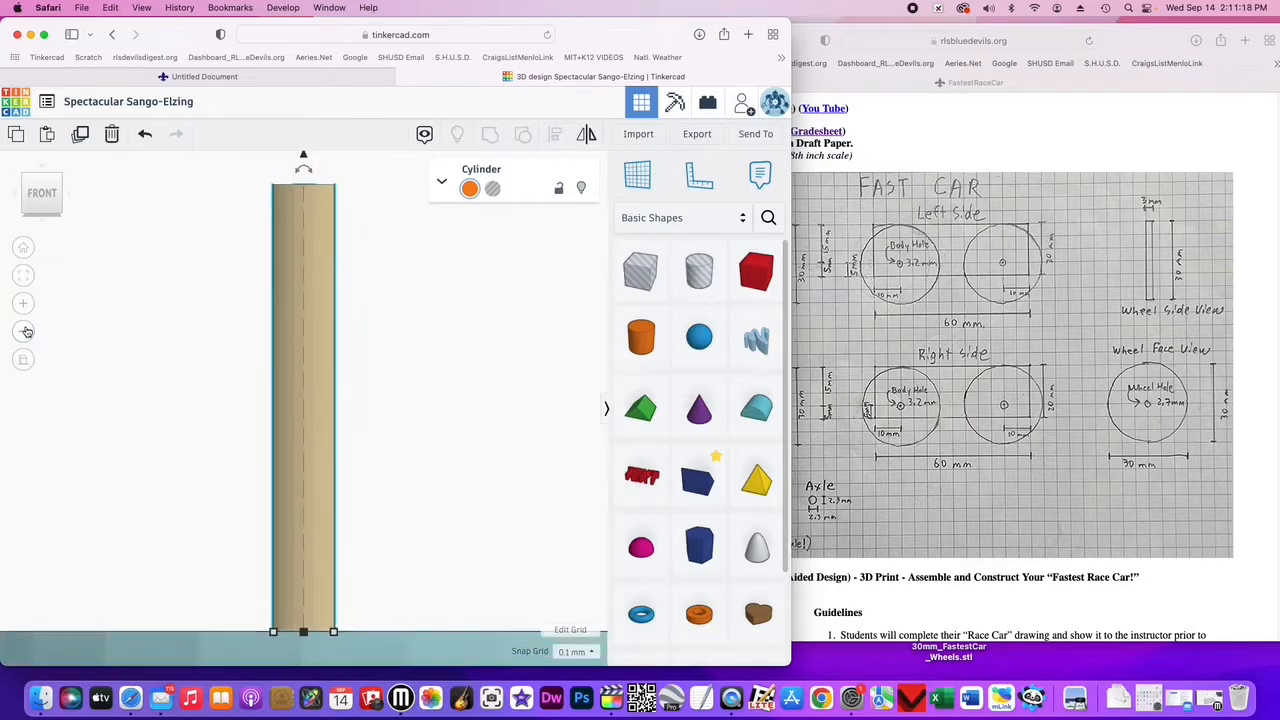
pyautogui.click(27, 331)
pyautogui.click(27, 331)
pyautogui.click(27, 331)
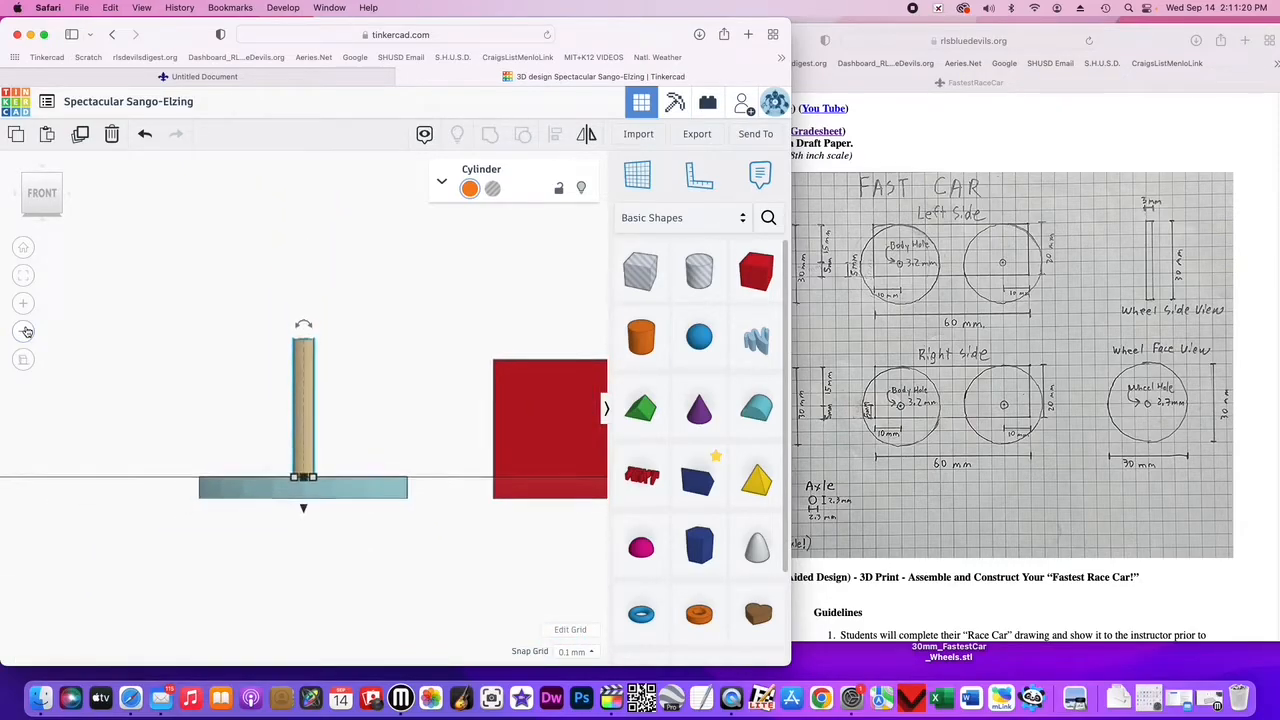
pyautogui.click(27, 331)
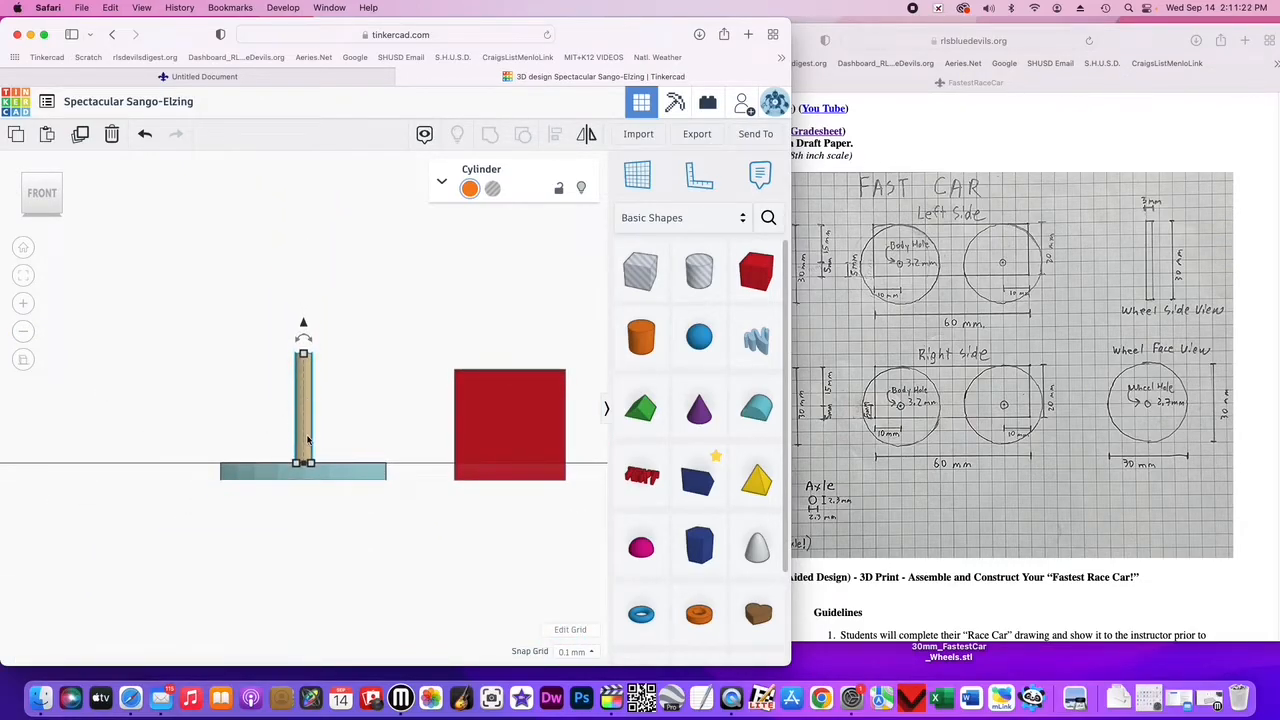
pyautogui.click(645, 172)
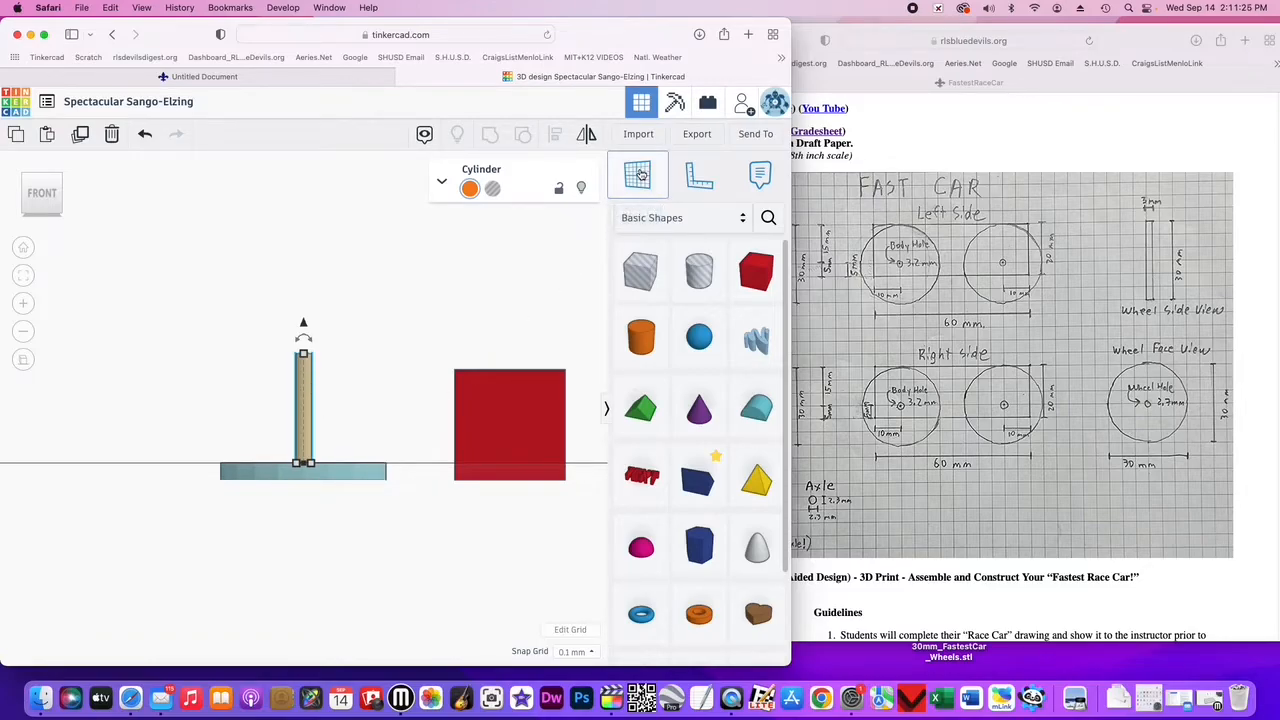
pyautogui.click(507, 416)
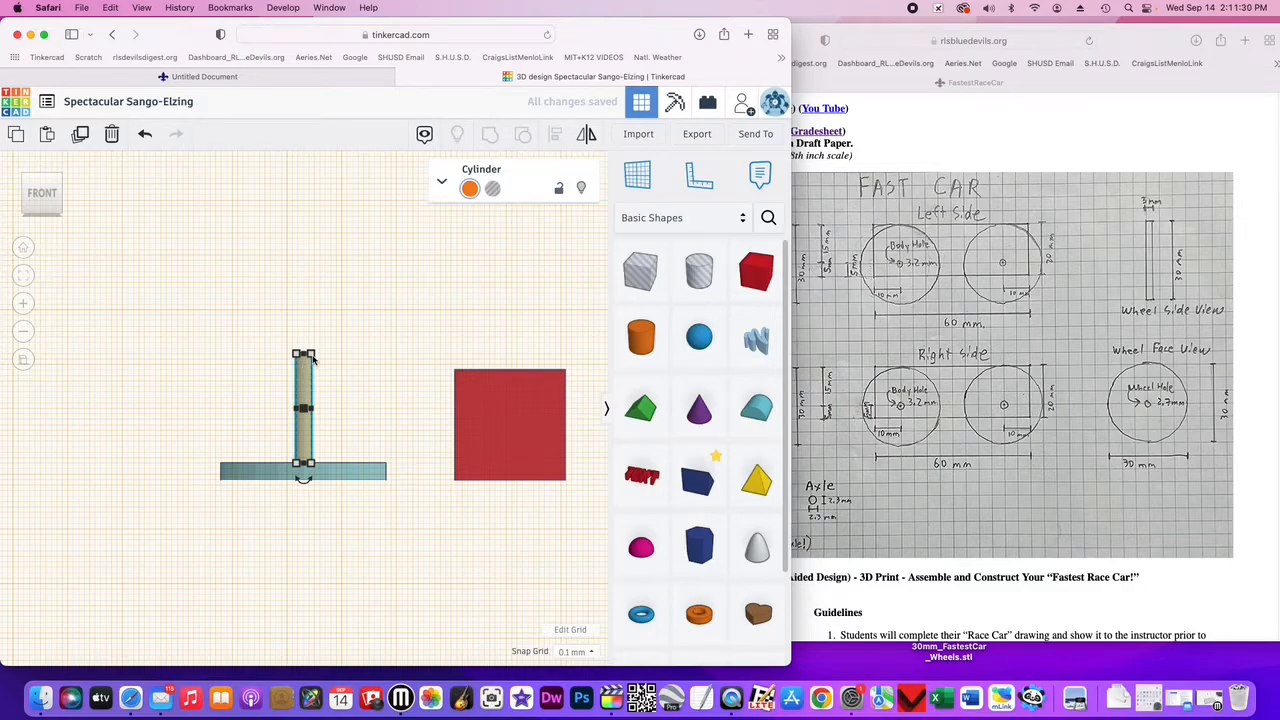
# - Set the small cylinder's height to 5 mm and lower it down into the wheel
pyautogui.moveTo(313, 357)
pyautogui.click(374, 407)
pyautogui.click(306, 385)
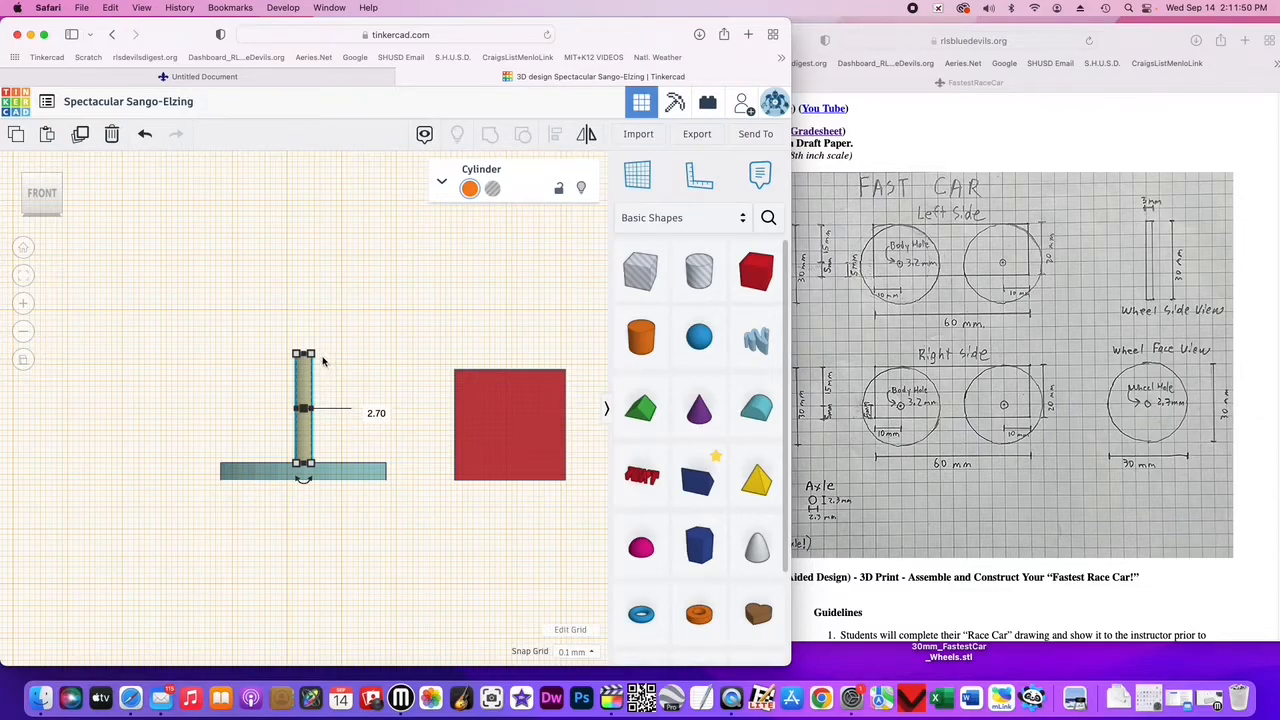
pyautogui.moveTo(311, 357)
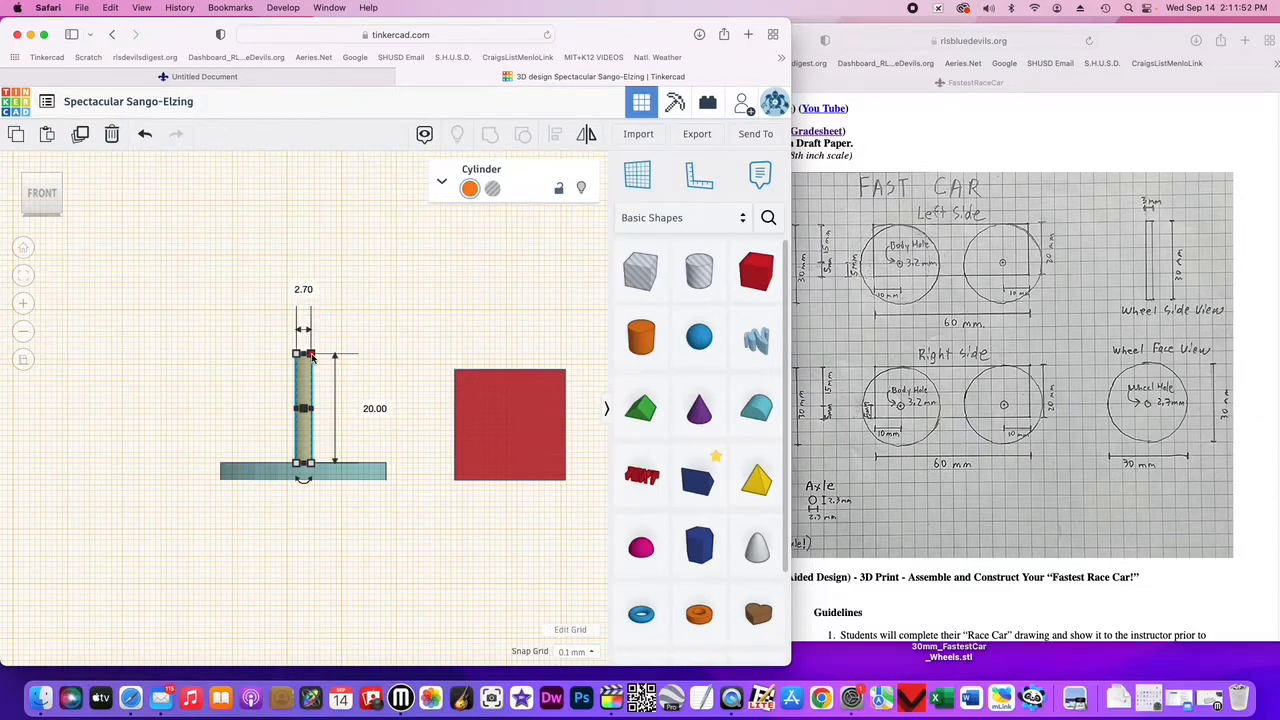
pyautogui.click(375, 409)
pyautogui.write('5')
pyautogui.press('Return')
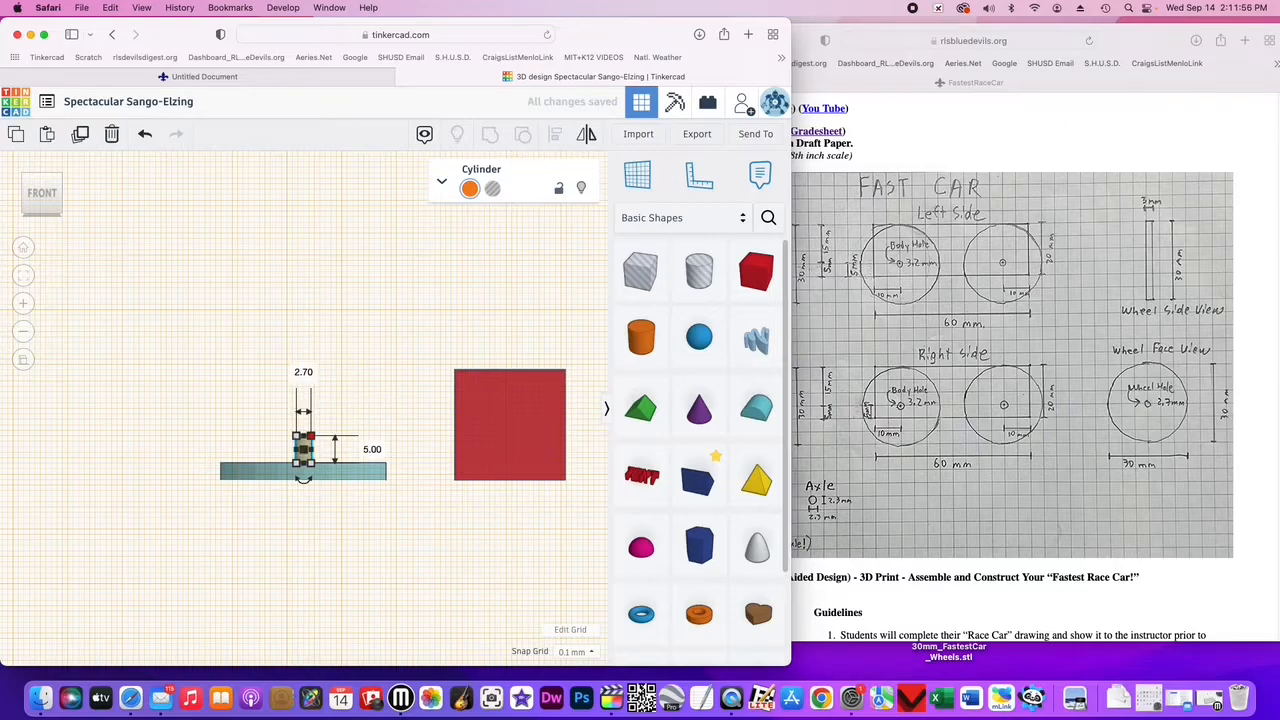
pyautogui.moveTo(303, 450); pyautogui.dragTo(303, 473)
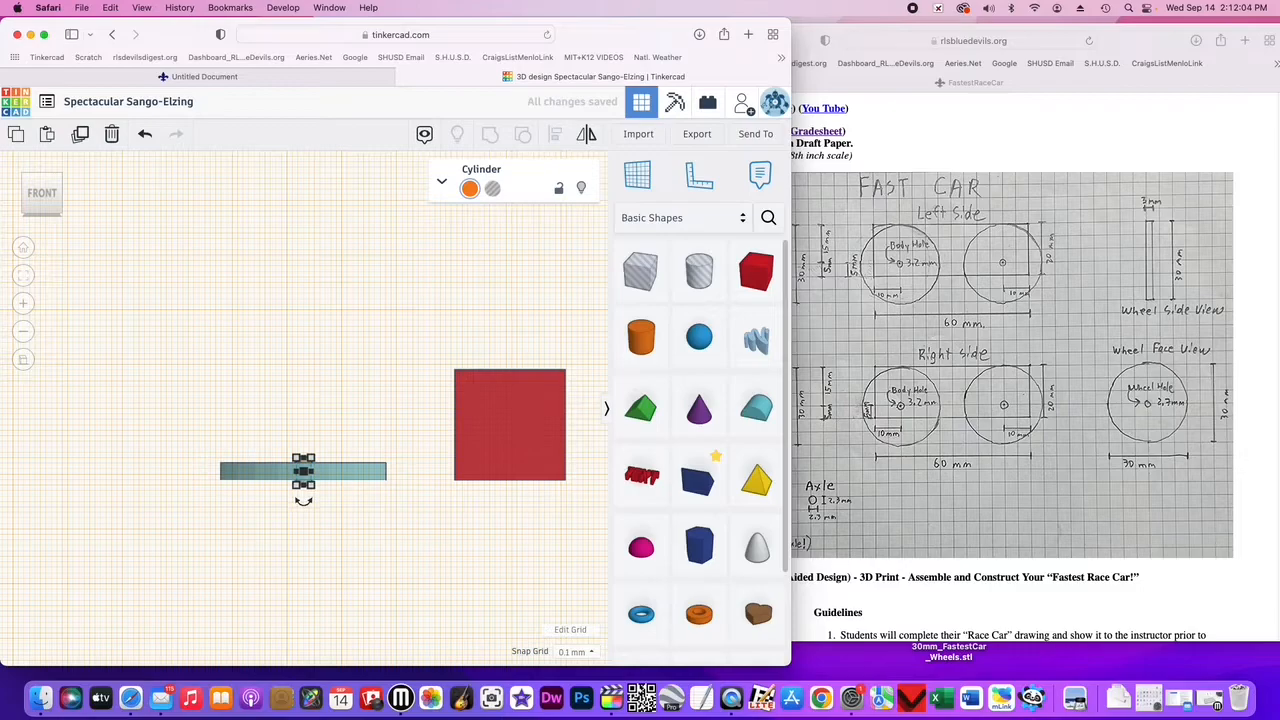
# - Return to the top view and place a workplane on the wheel
pyautogui.click(41, 181)
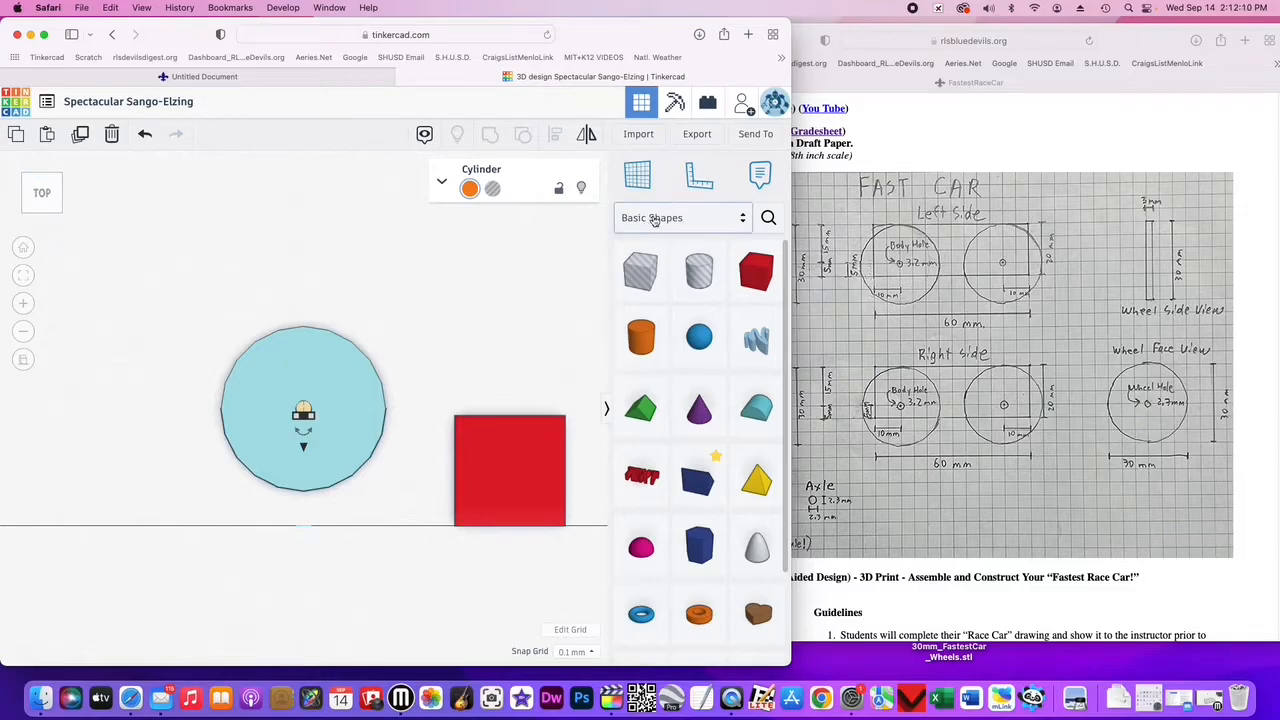
pyautogui.click(637, 177)
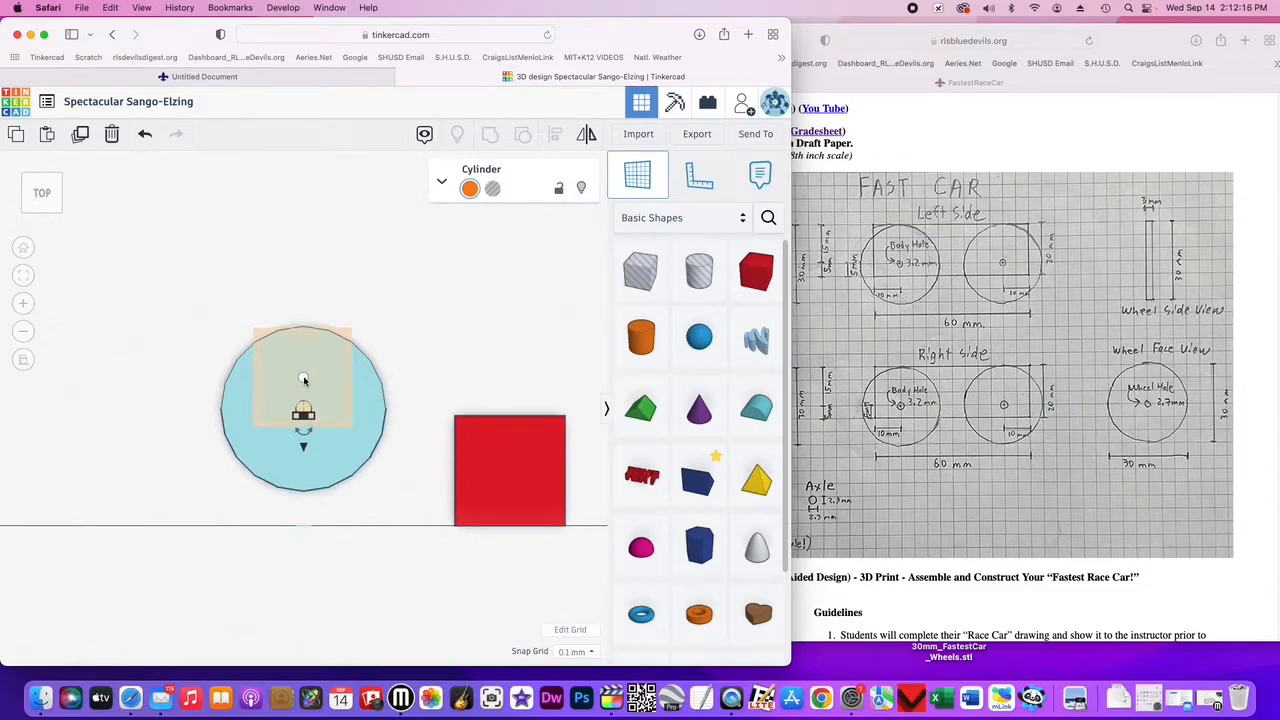
pyautogui.click(305, 378)
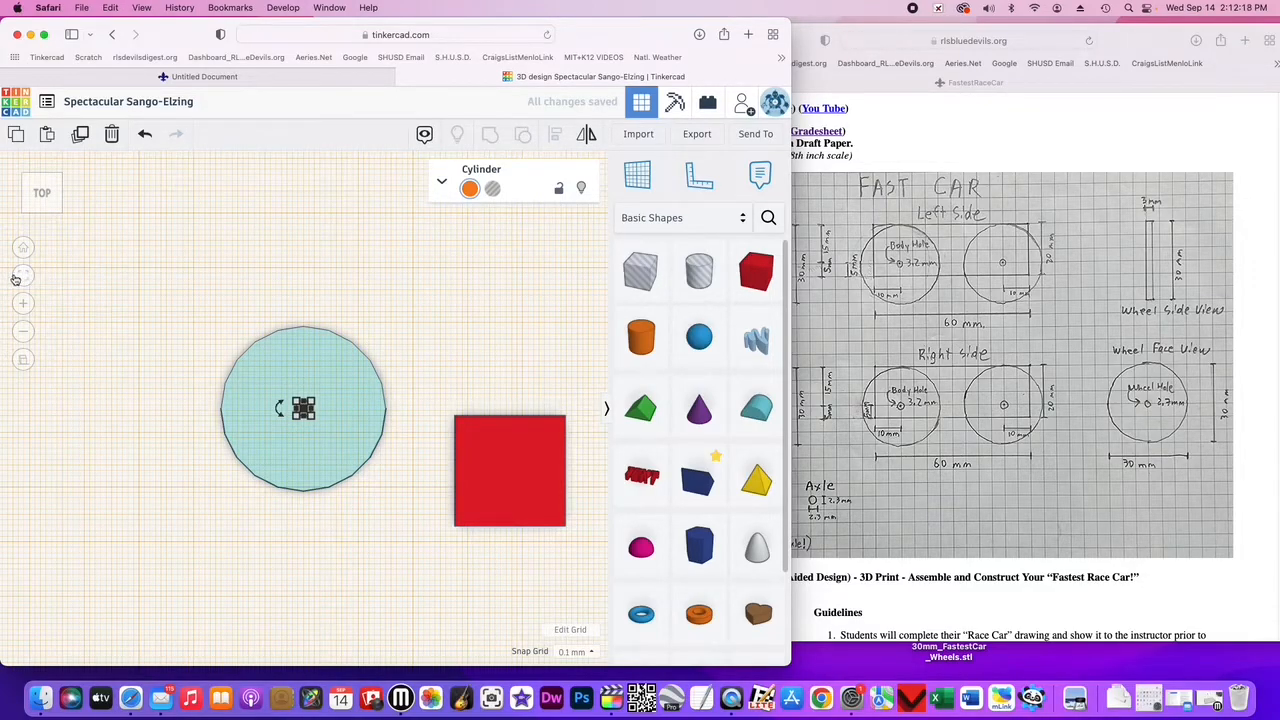
# - Select the 30 mm wheel cylinder and nudge it down slightly to line it up with the axle cylinder
pyautogui.click(23, 306)
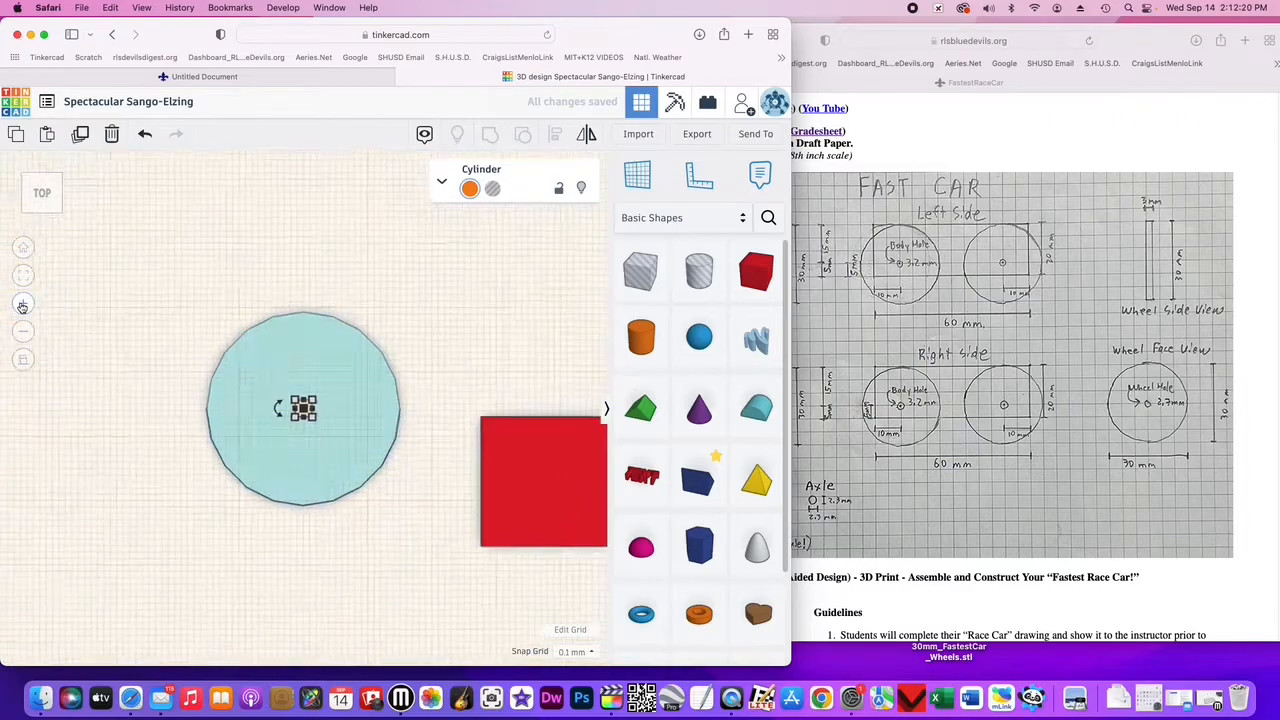
pyautogui.click(23, 306)
pyautogui.click(23, 306)
pyautogui.click(23, 306)
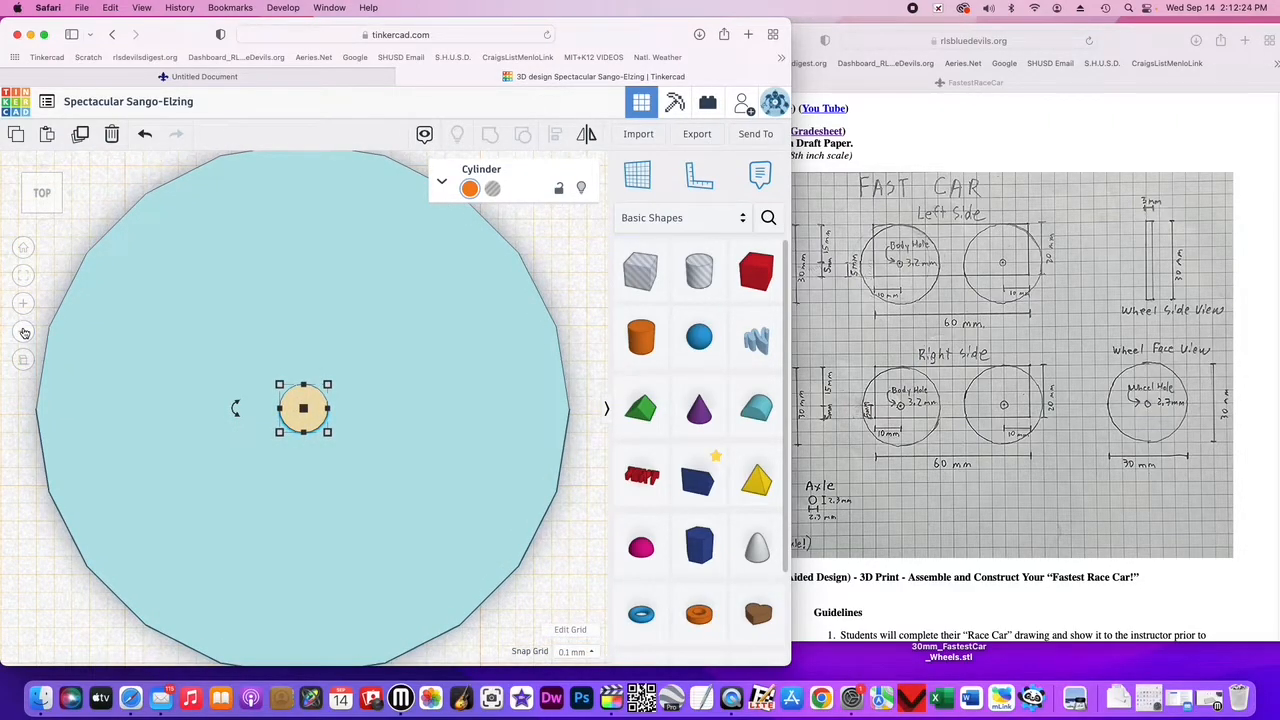
pyautogui.click(23, 331)
pyautogui.click(345, 459)
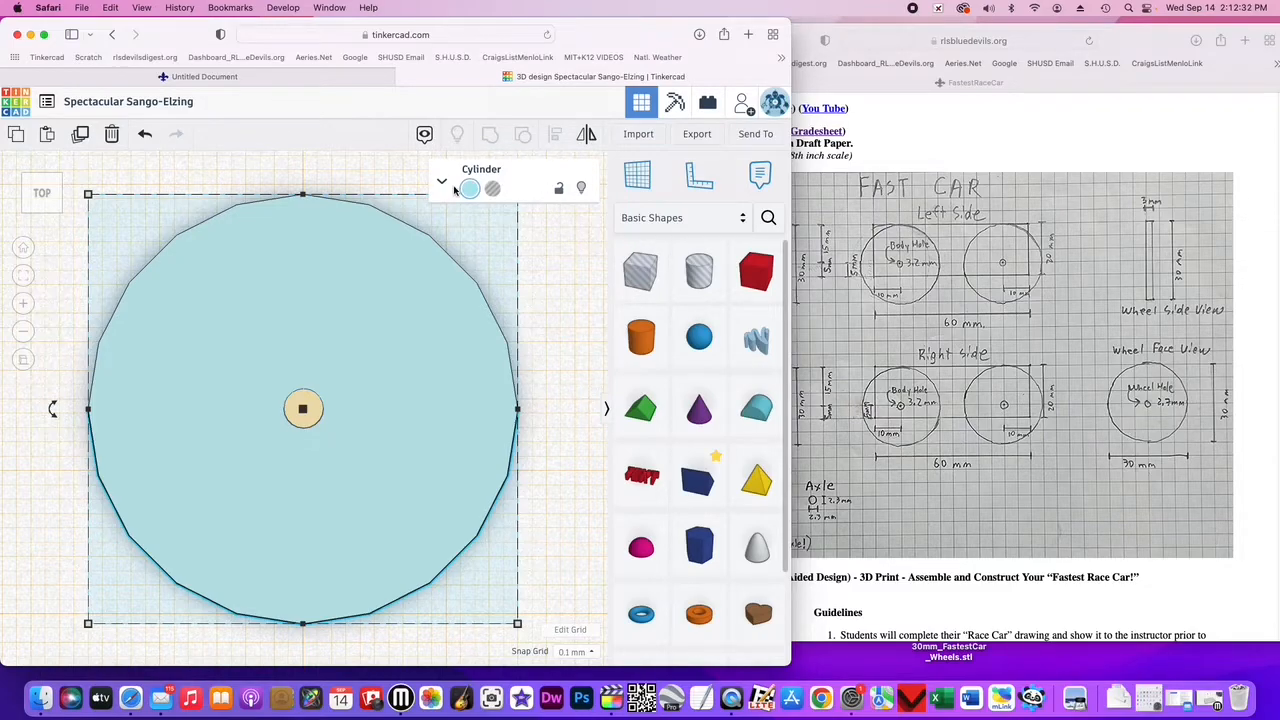
pyautogui.click(23, 334)
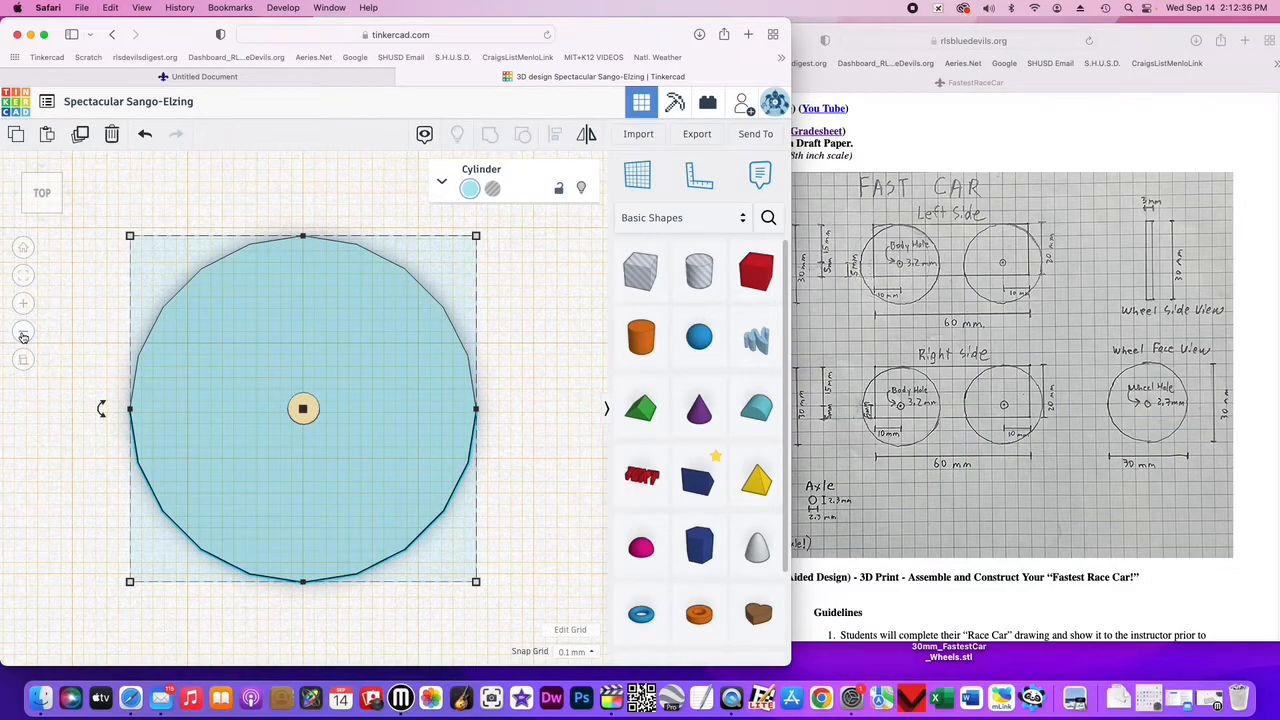
pyautogui.click(147, 275)
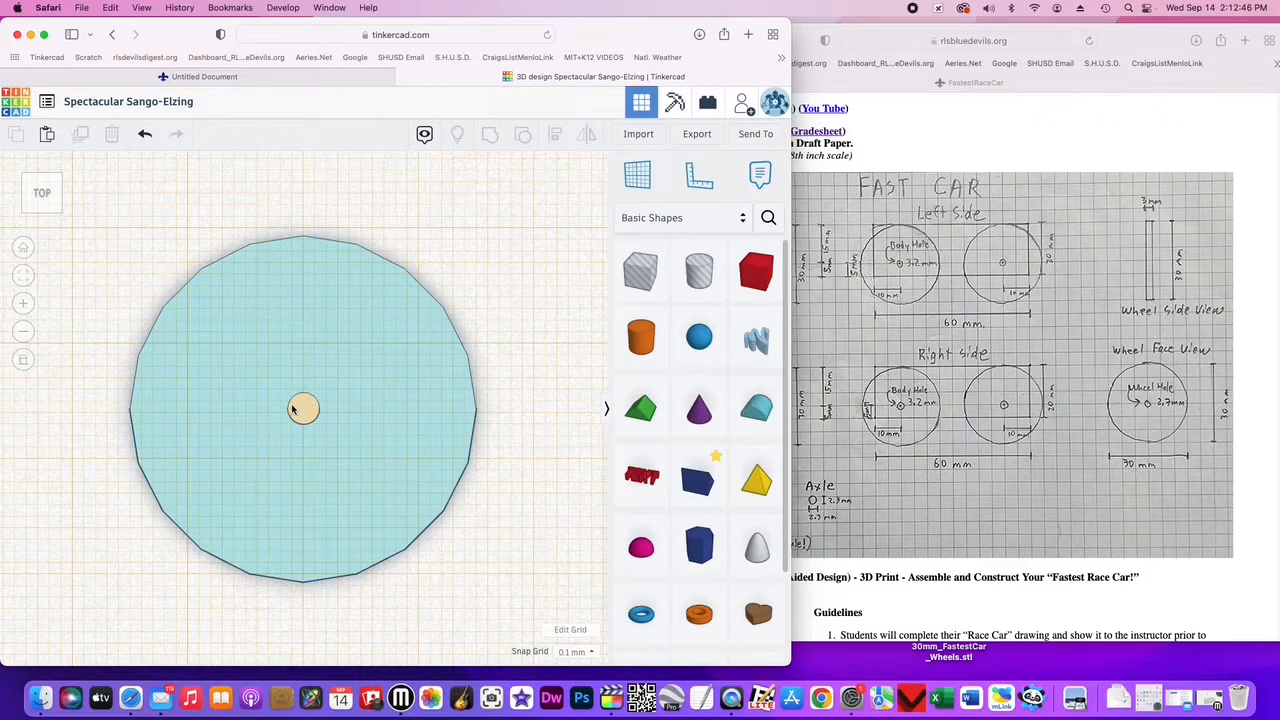
pyautogui.click(296, 302)
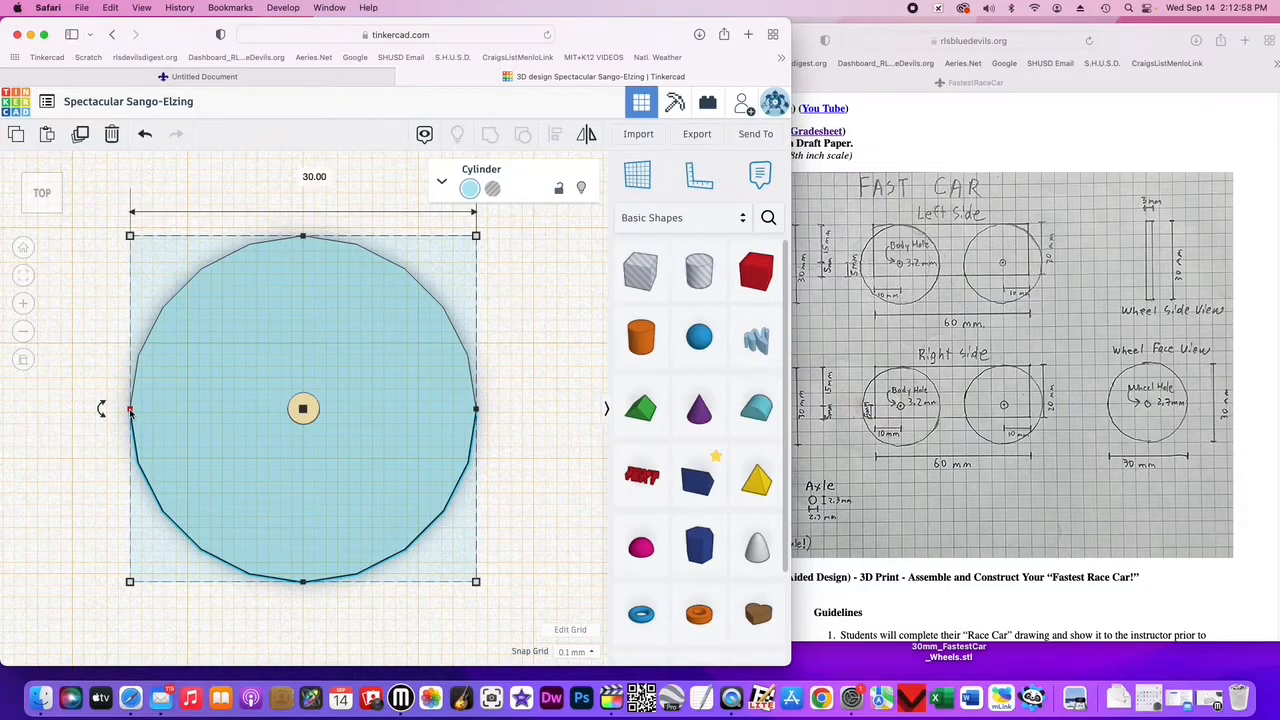
pyautogui.press('Down')
pyautogui.press('Down')
pyautogui.press('Down')
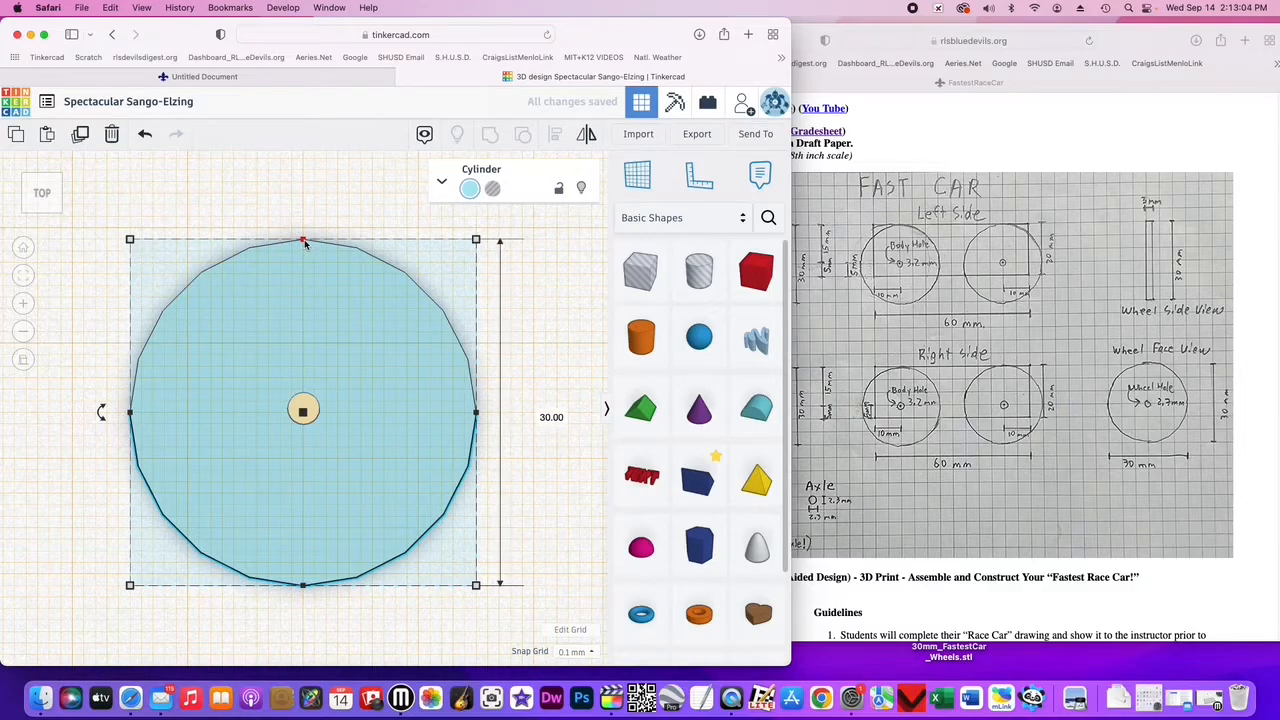
# - Select the small axle cylinder and nudge it down to centre it in the wheel
pyautogui.click(305, 407)
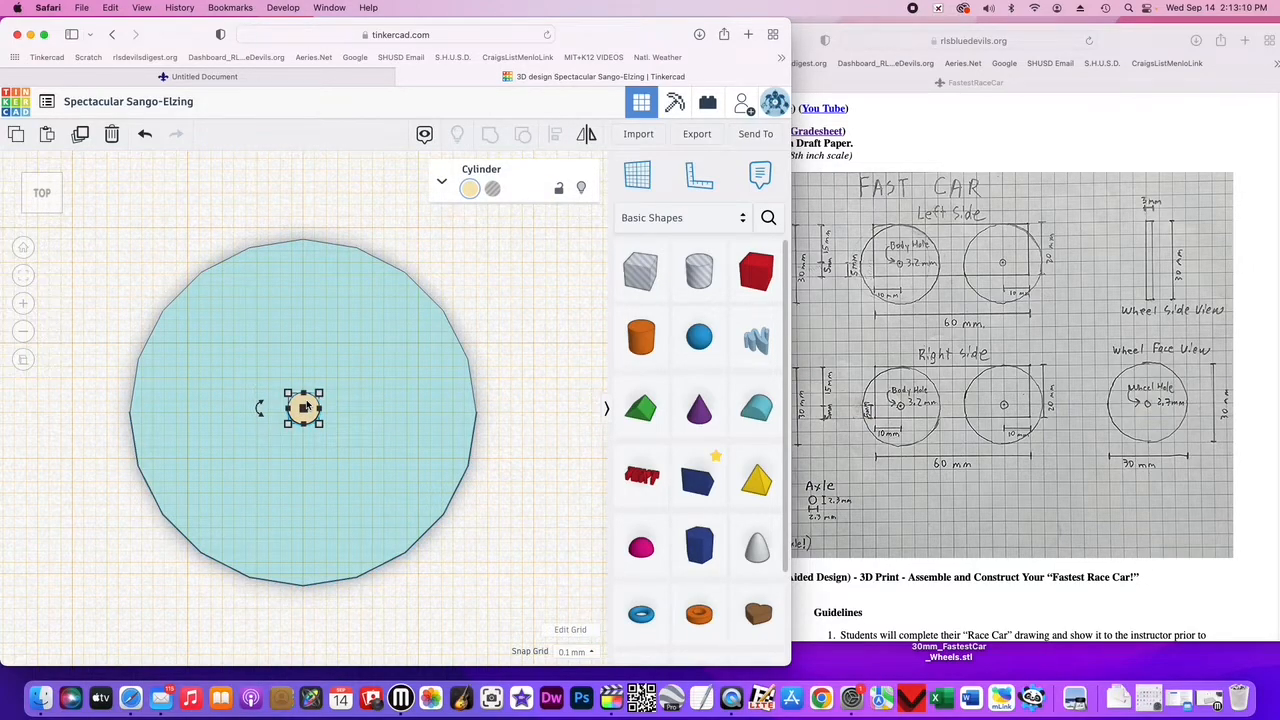
pyautogui.press('Down')
pyautogui.press('Down')
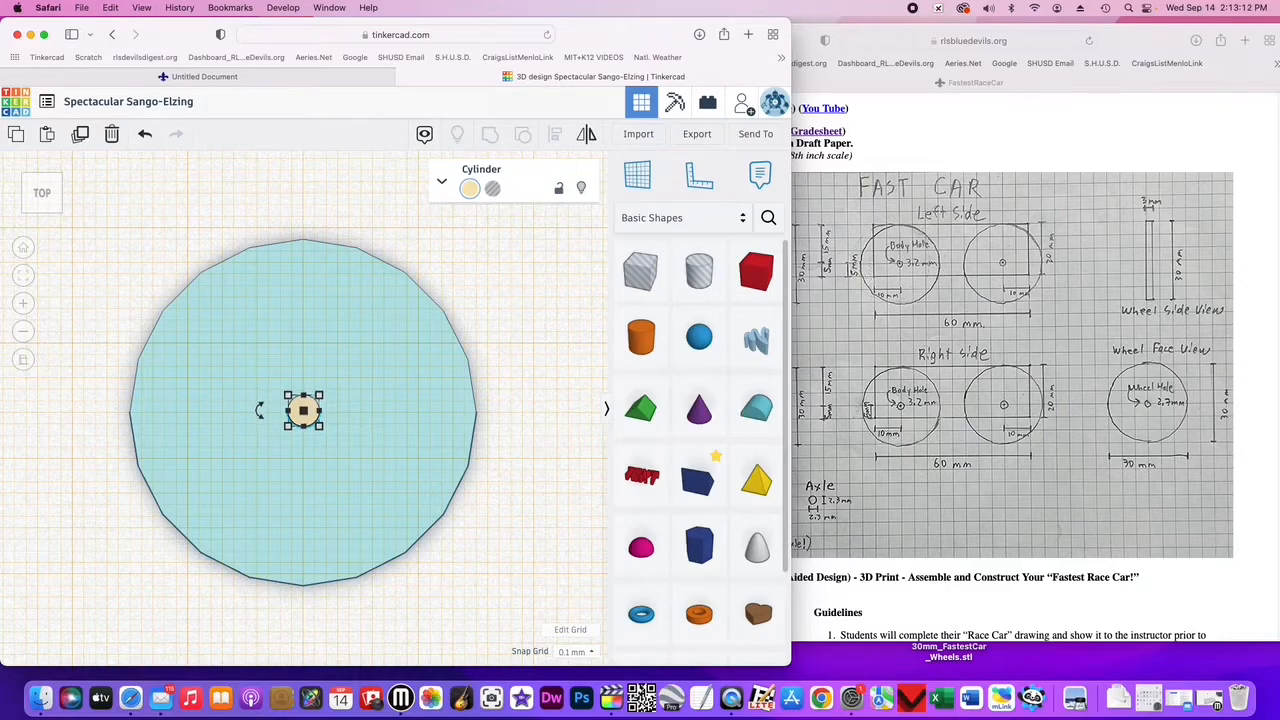
pyautogui.press('Down')
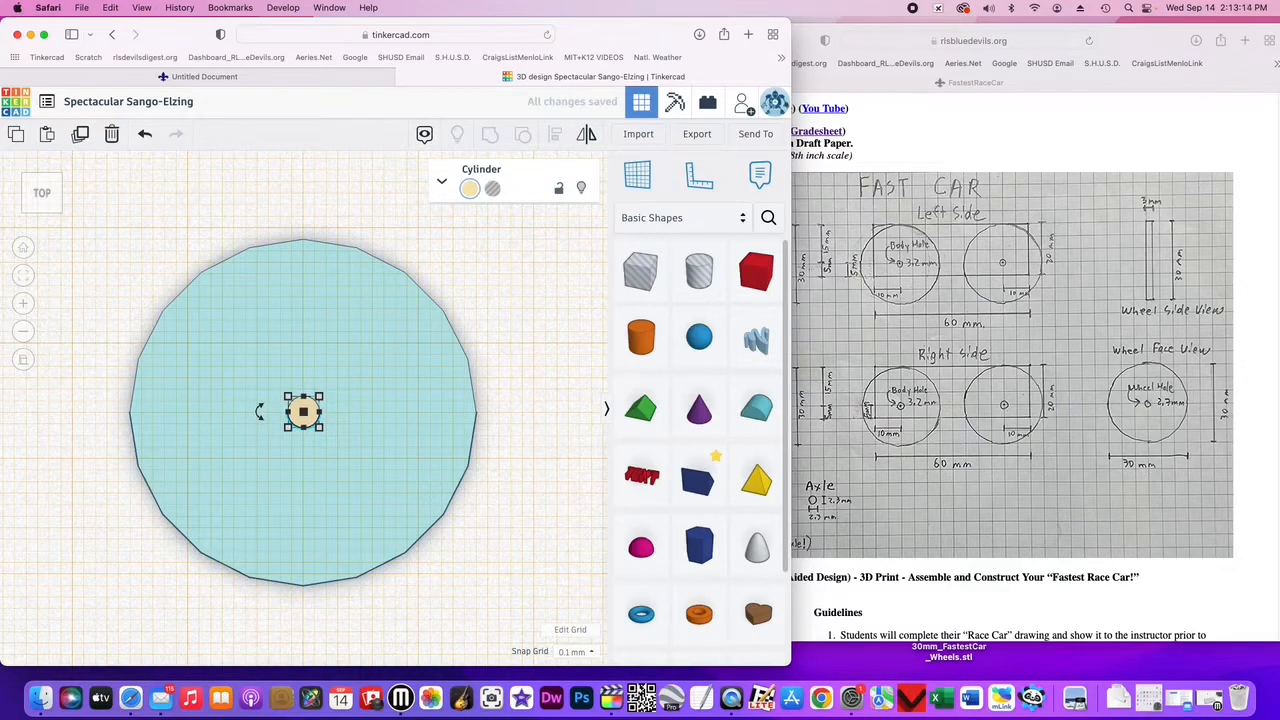
# - Nudge the small cylinder to the right and undo the nudge
pyautogui.moveTo(306, 398)
pyautogui.click(24, 305)
pyautogui.click(24, 305)
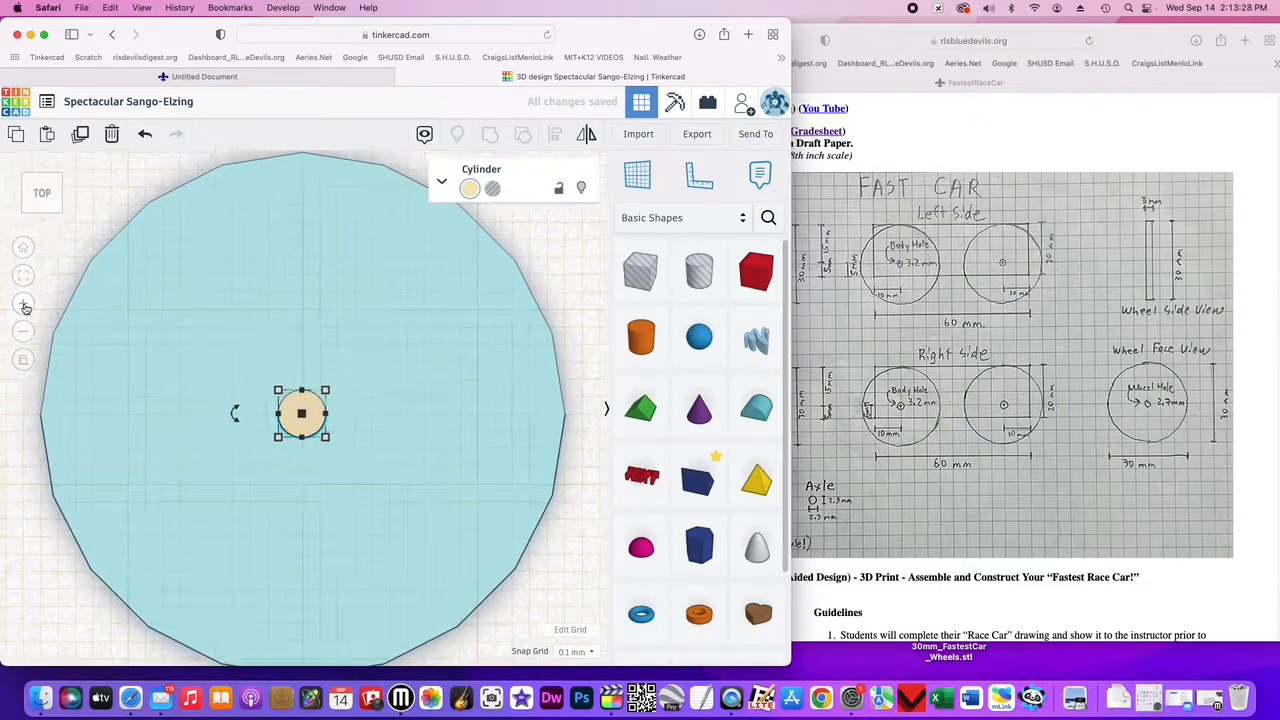
pyautogui.click(24, 305)
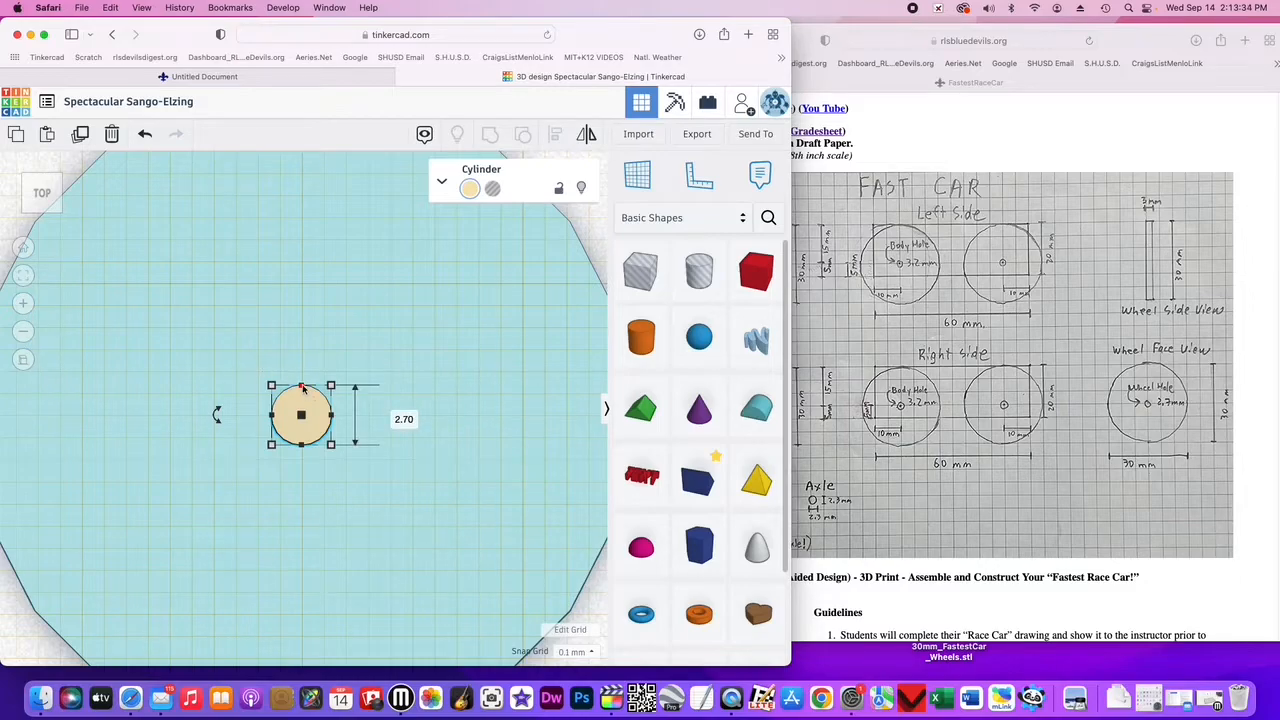
pyautogui.press('Right')
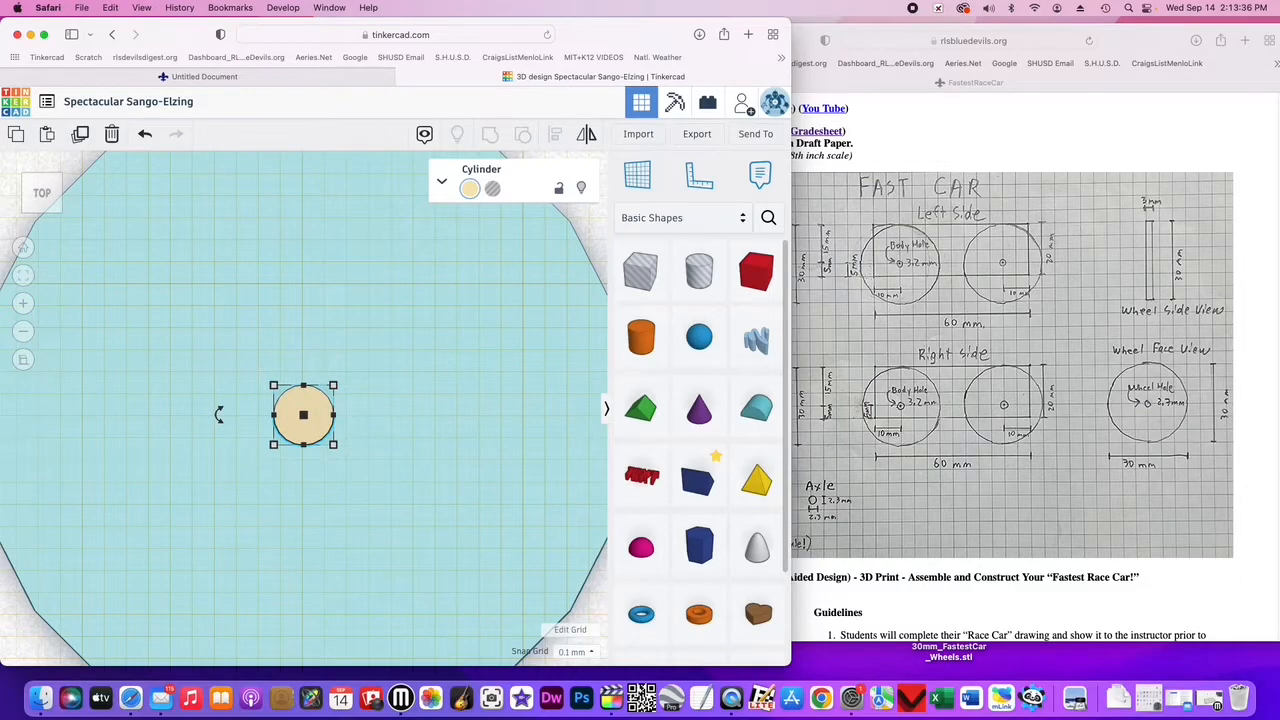
pyautogui.press('super+z')
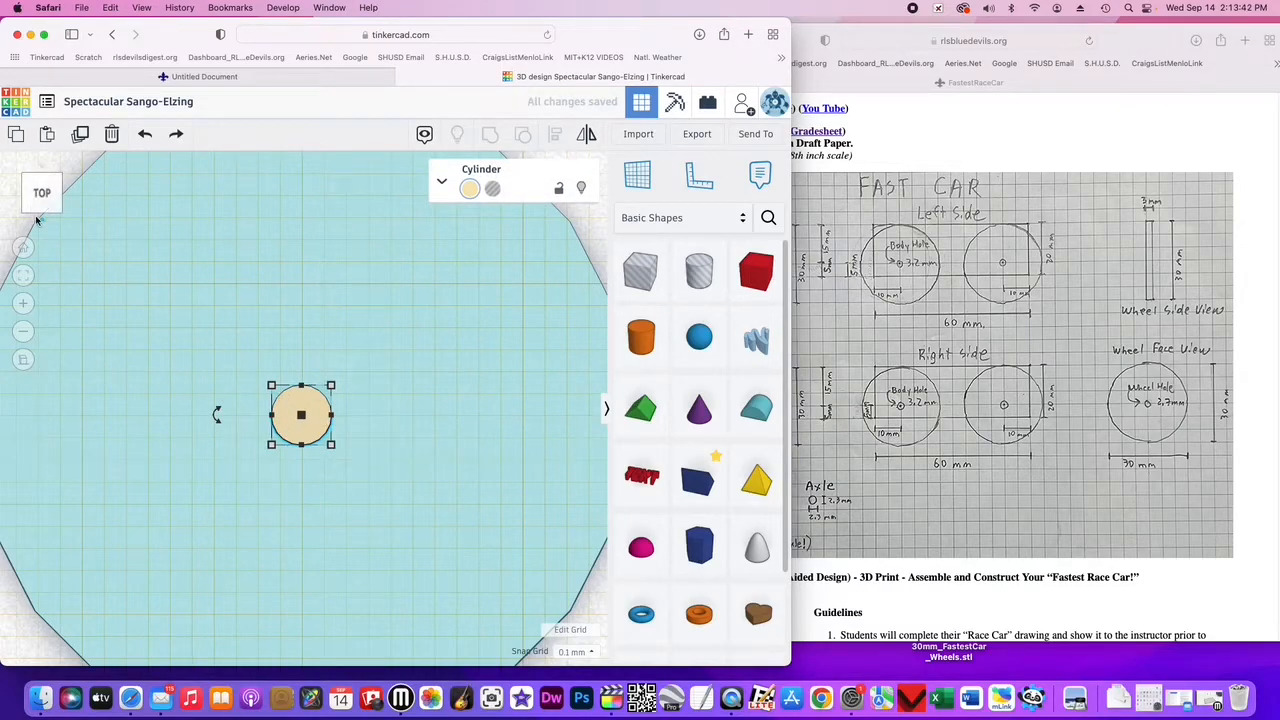
# - Convert the small 2.7 mm cylinder into a hole
pyautogui.click(25, 332)
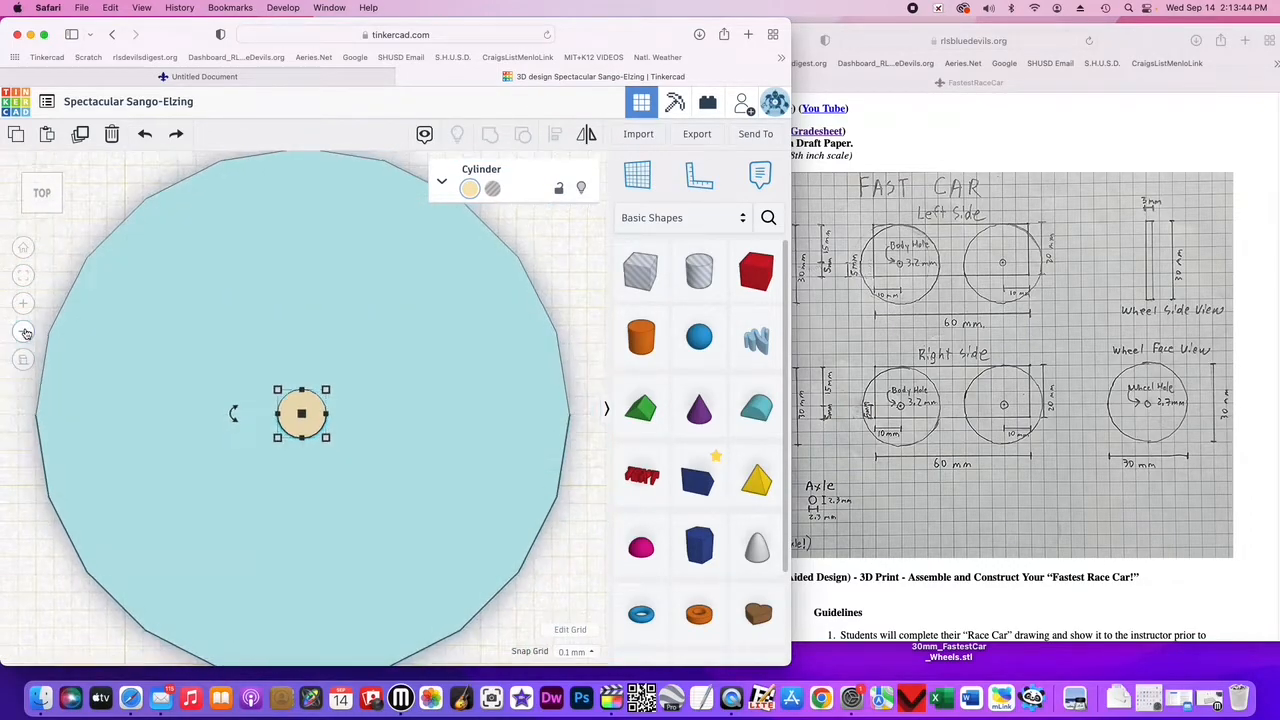
pyautogui.click(25, 332)
pyautogui.click(25, 332)
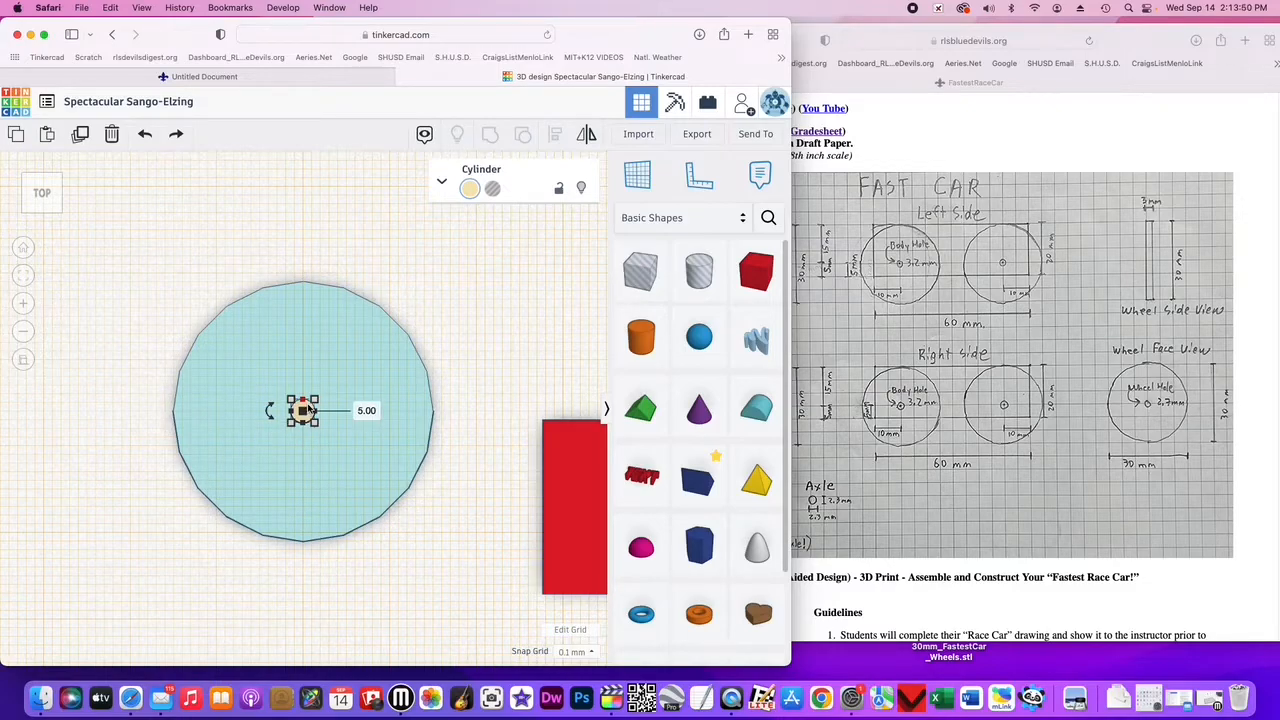
pyautogui.click(492, 190)
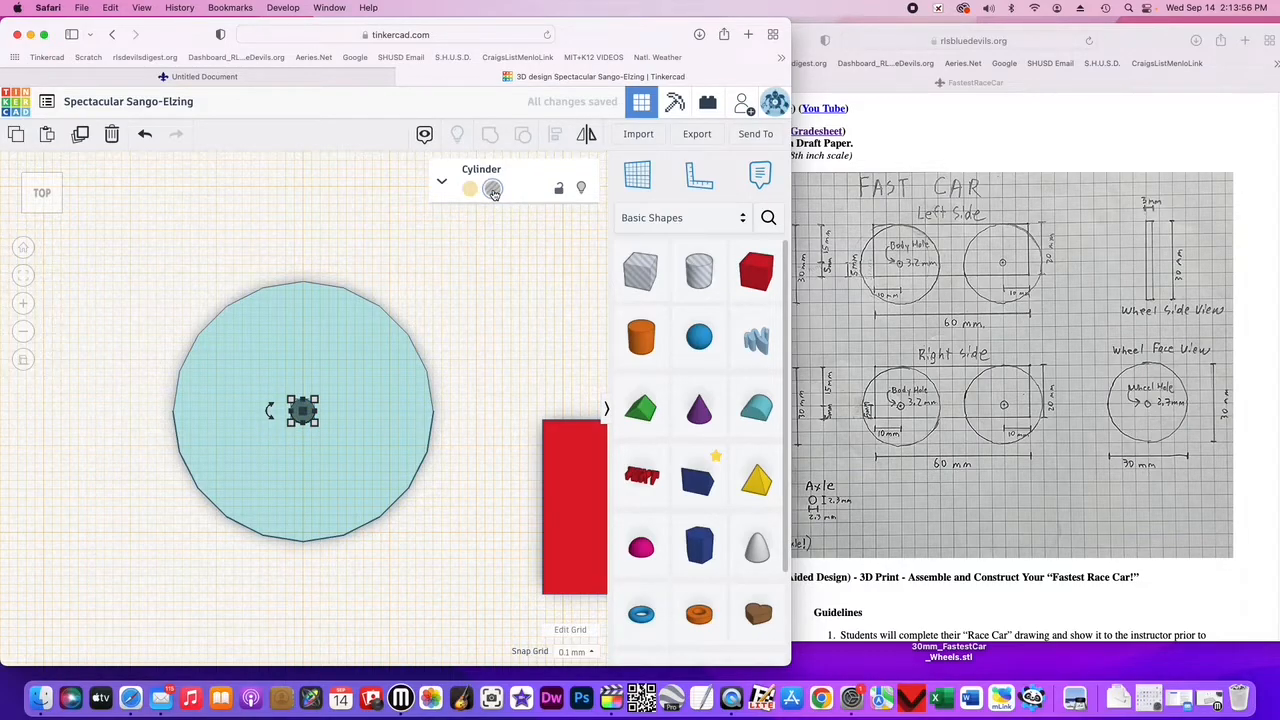
# - Examine the wheel and axle hole from the left view and back in the top view
pyautogui.click(26, 197)
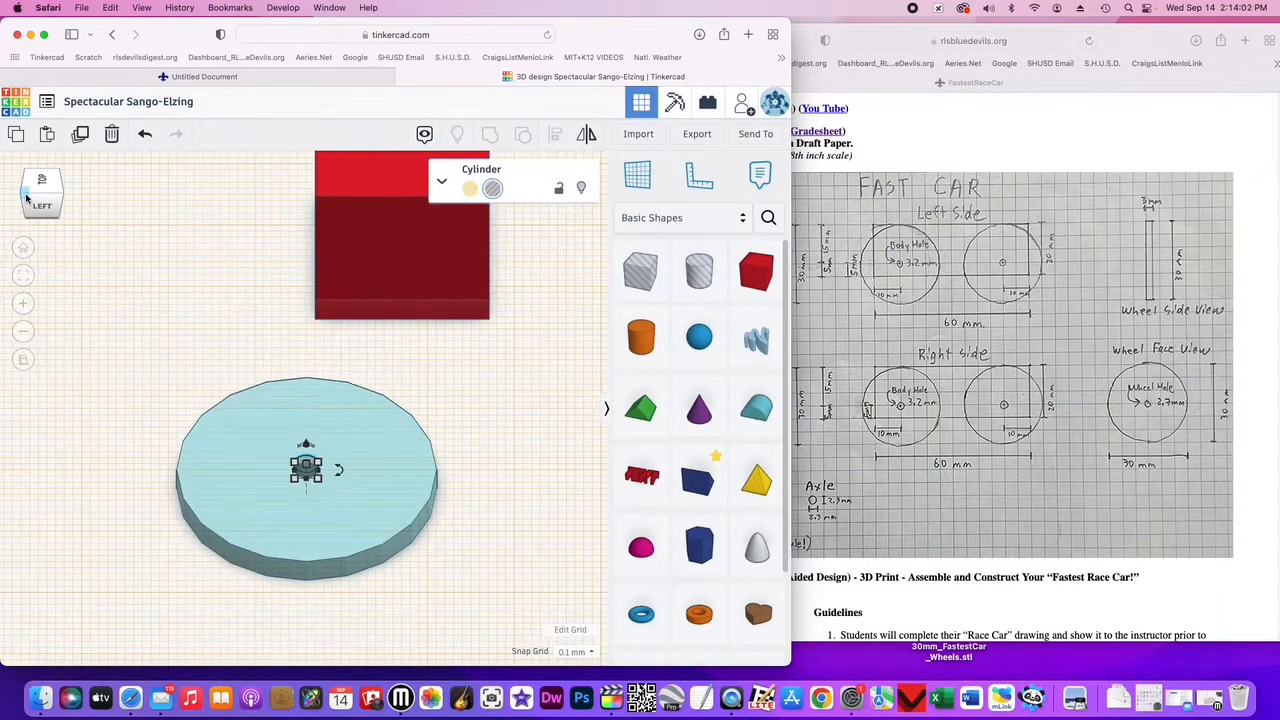
pyautogui.click(41, 211)
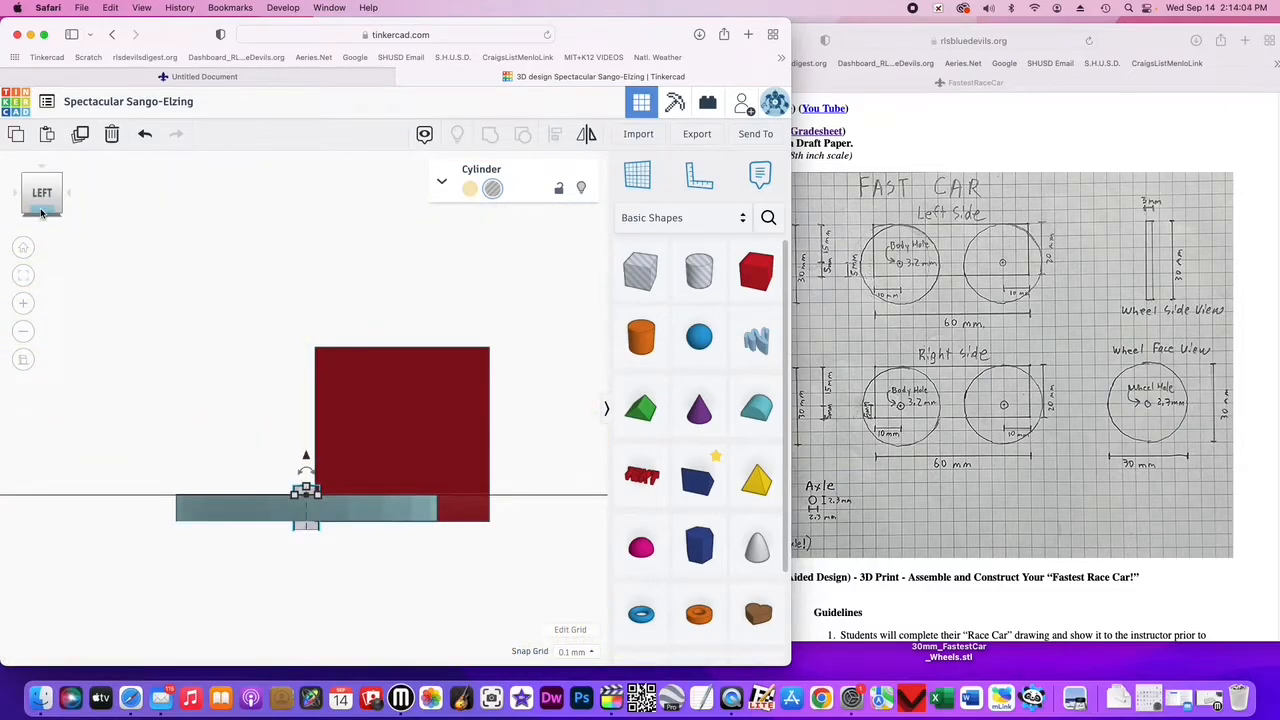
pyautogui.click(43, 180)
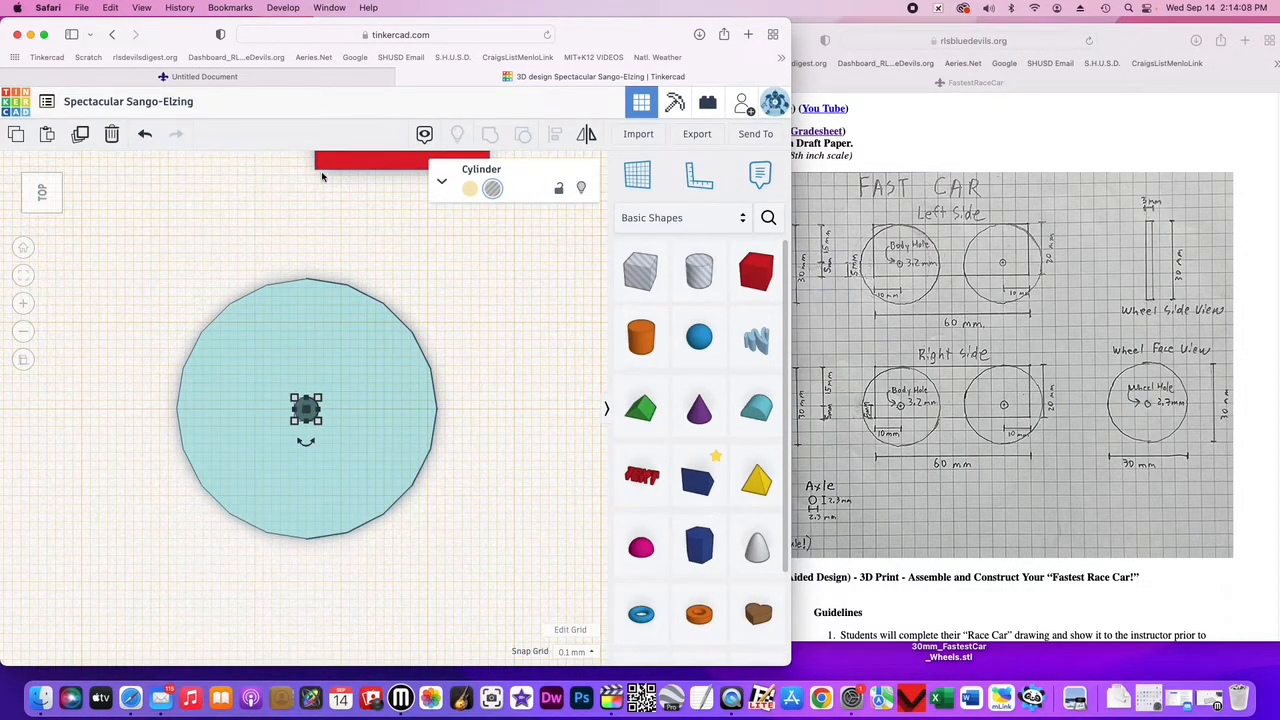
# - Delete the red box from the workplane
pyautogui.click(377, 163)
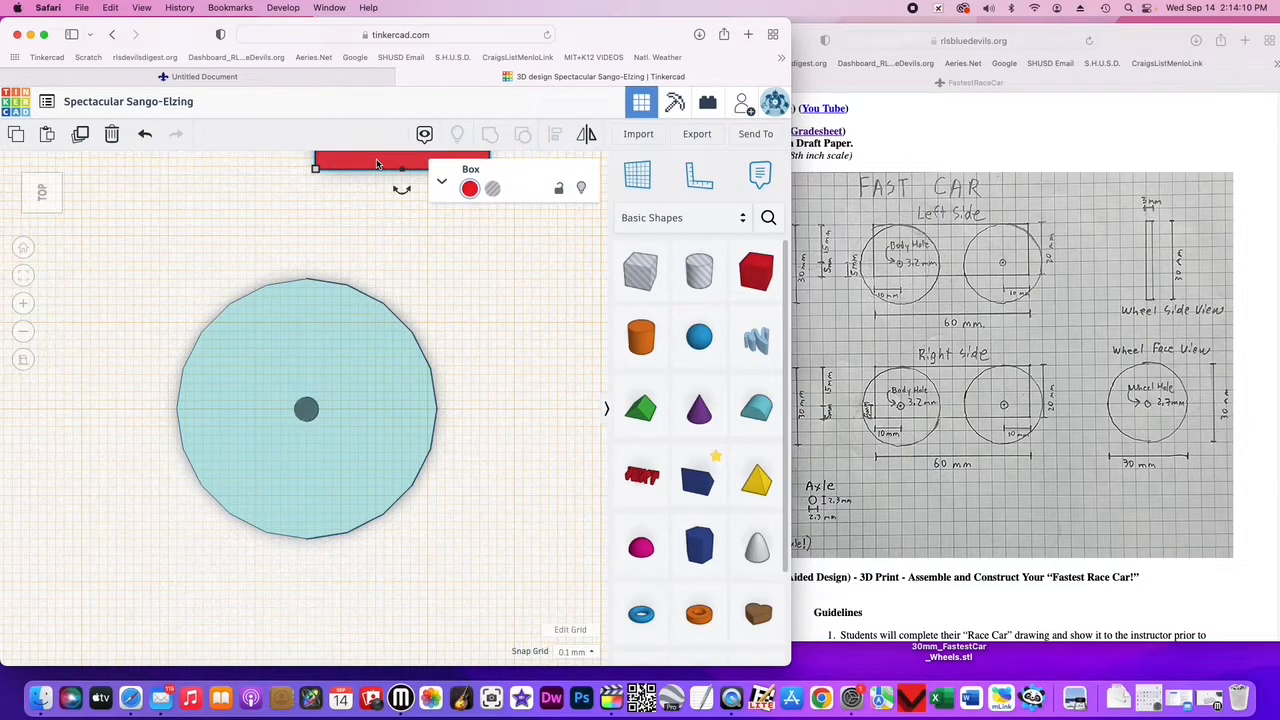
pyautogui.press('Delete')
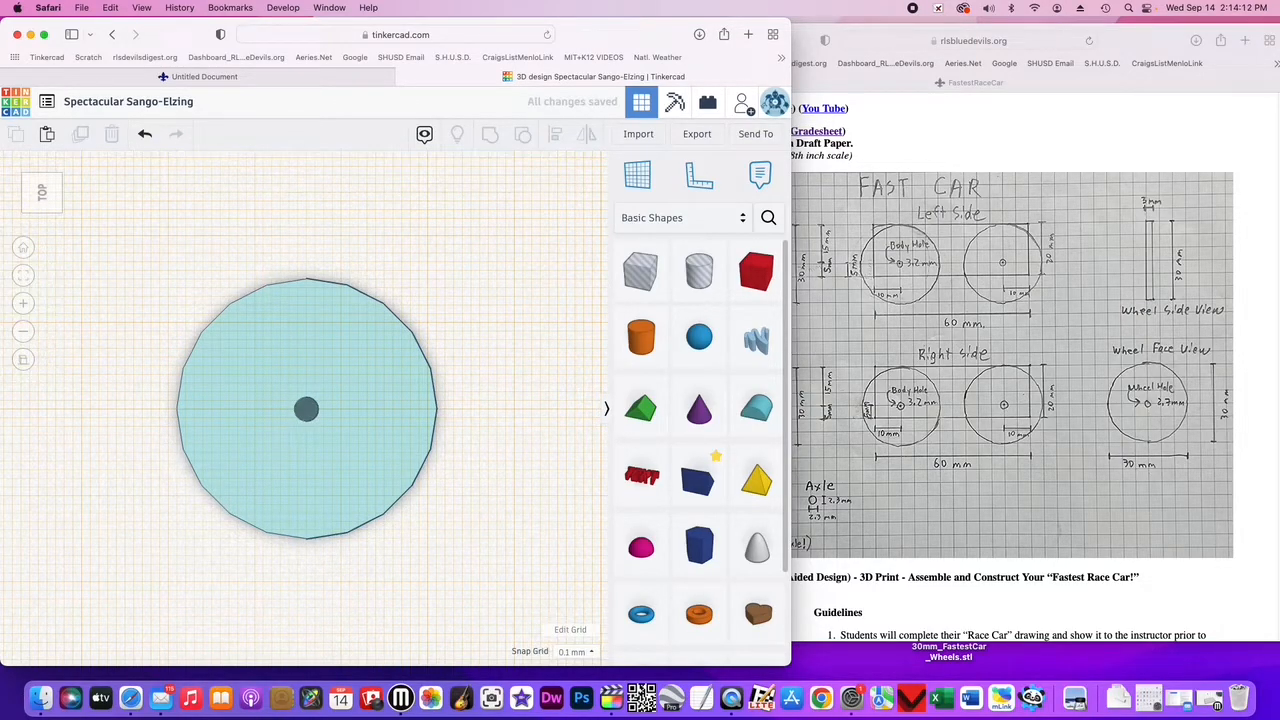
# - Select the wheel and the axle hole together and group them into one shape, then deselect
pyautogui.moveTo(139, 259); pyautogui.dragTo(456, 561)
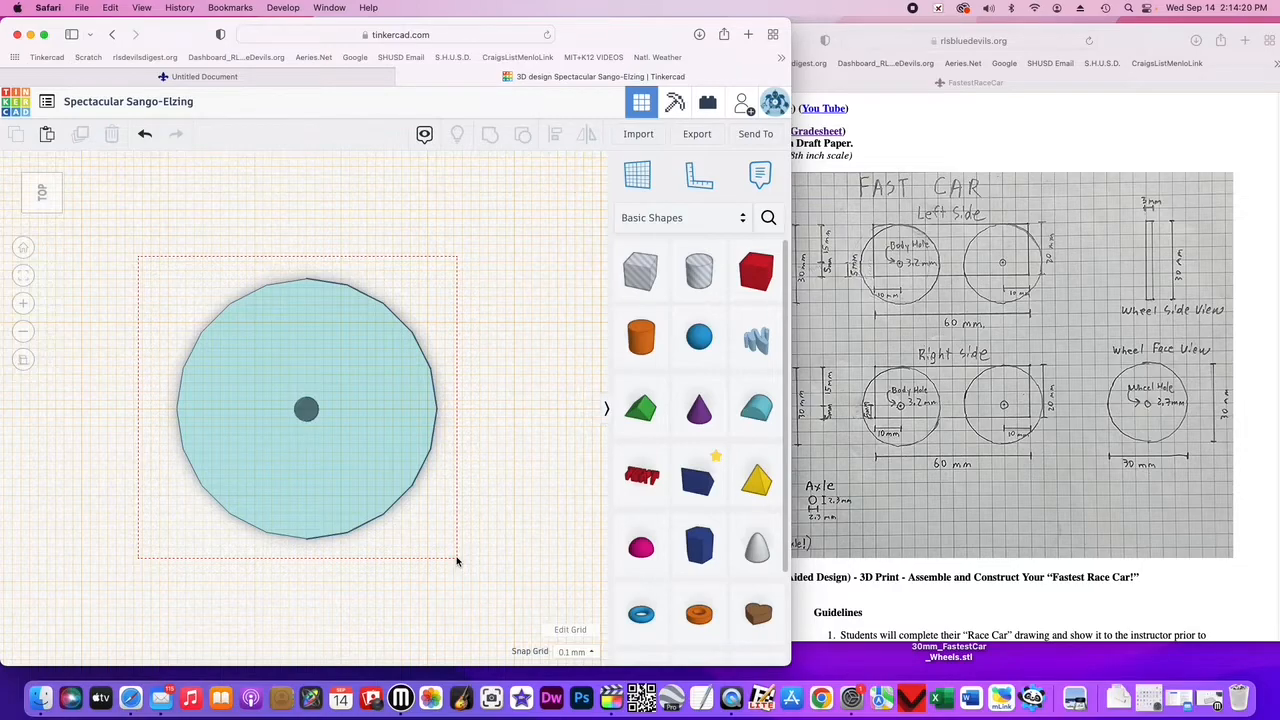
pyautogui.moveTo(456, 561); pyautogui.dragTo(456, 561)
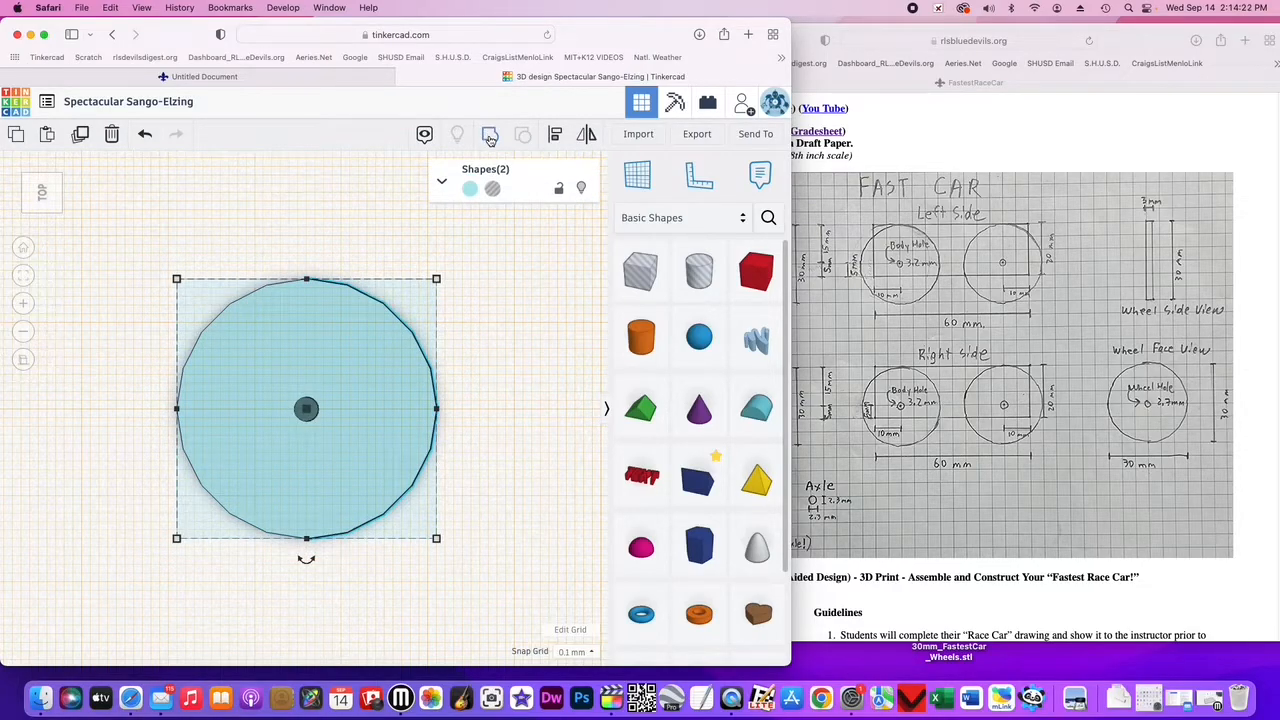
pyautogui.click(489, 139)
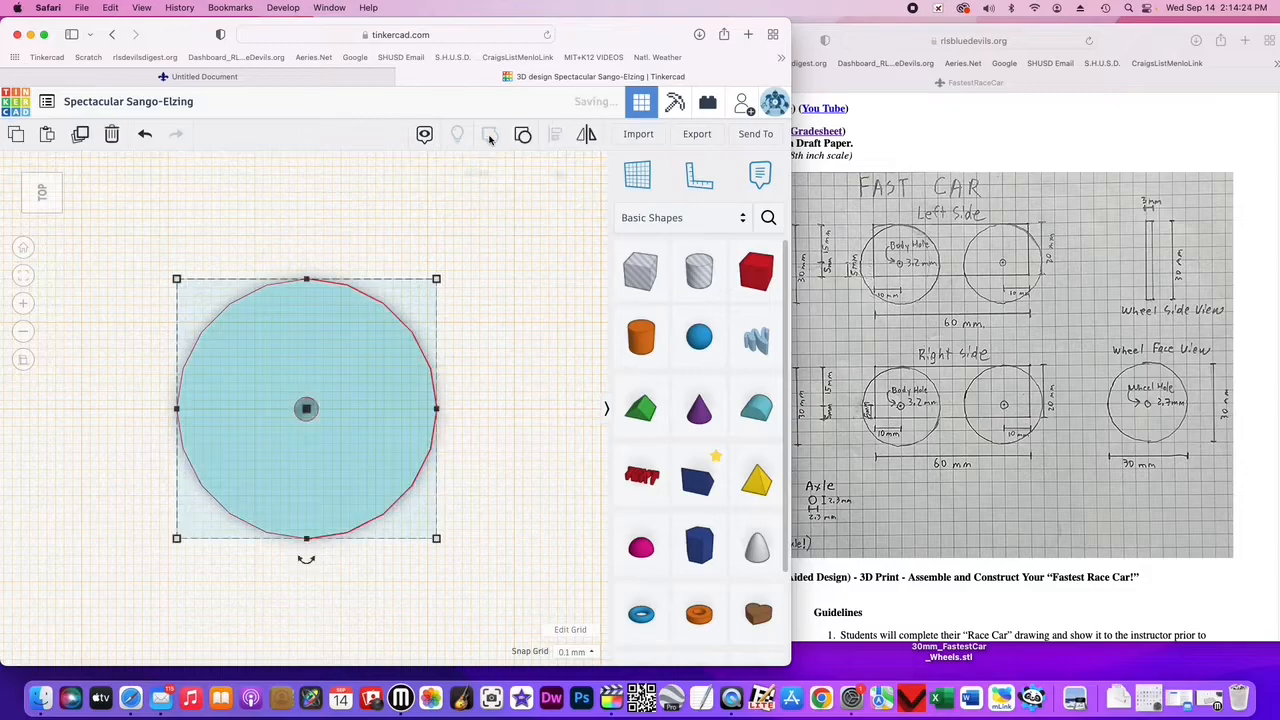
pyautogui.click(514, 466)
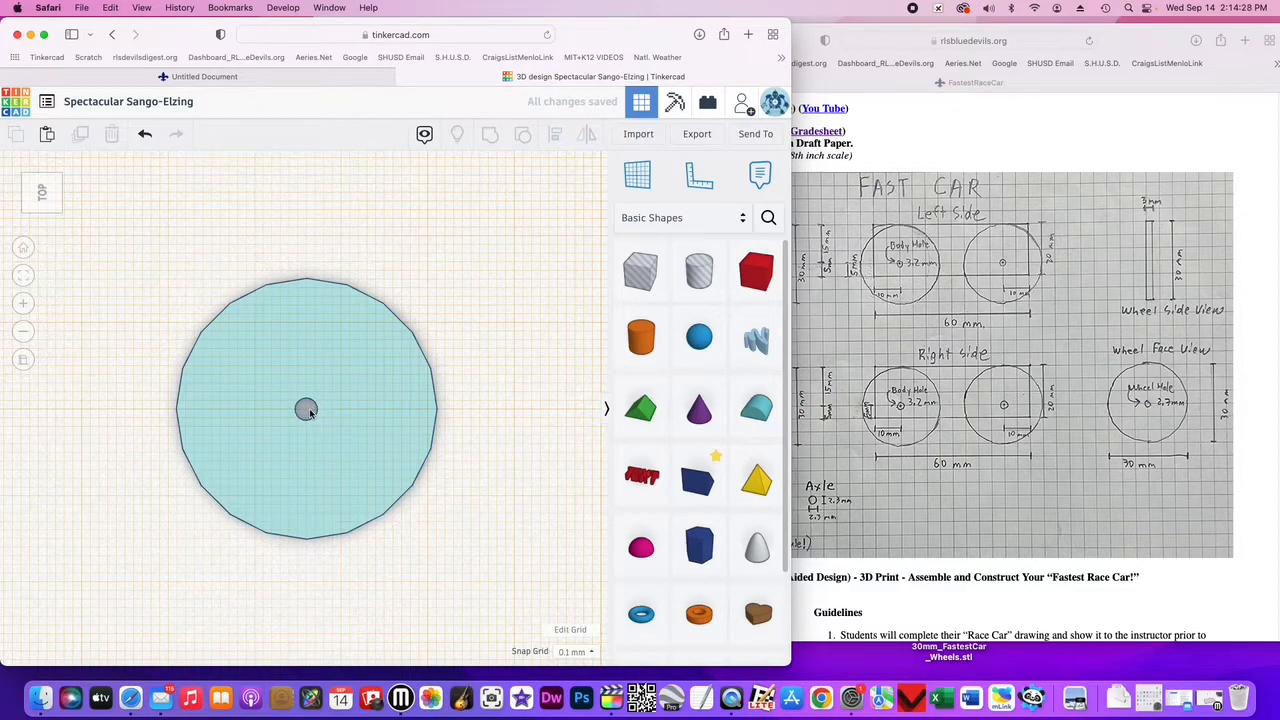
# - Inspect the grouped wheel from the front, bottom and top views to check the axle hole goes through
pyautogui.click(59, 201)
pyautogui.click(43, 209)
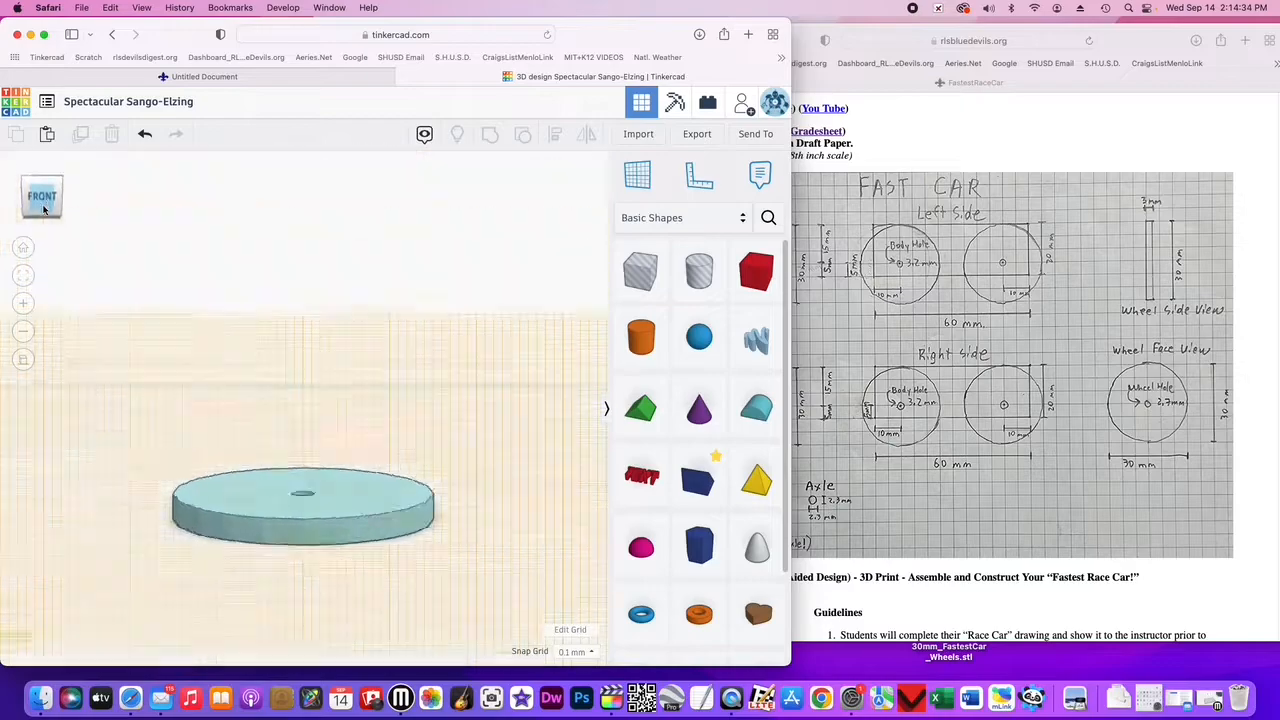
pyautogui.click(43, 209)
pyautogui.click(43, 209)
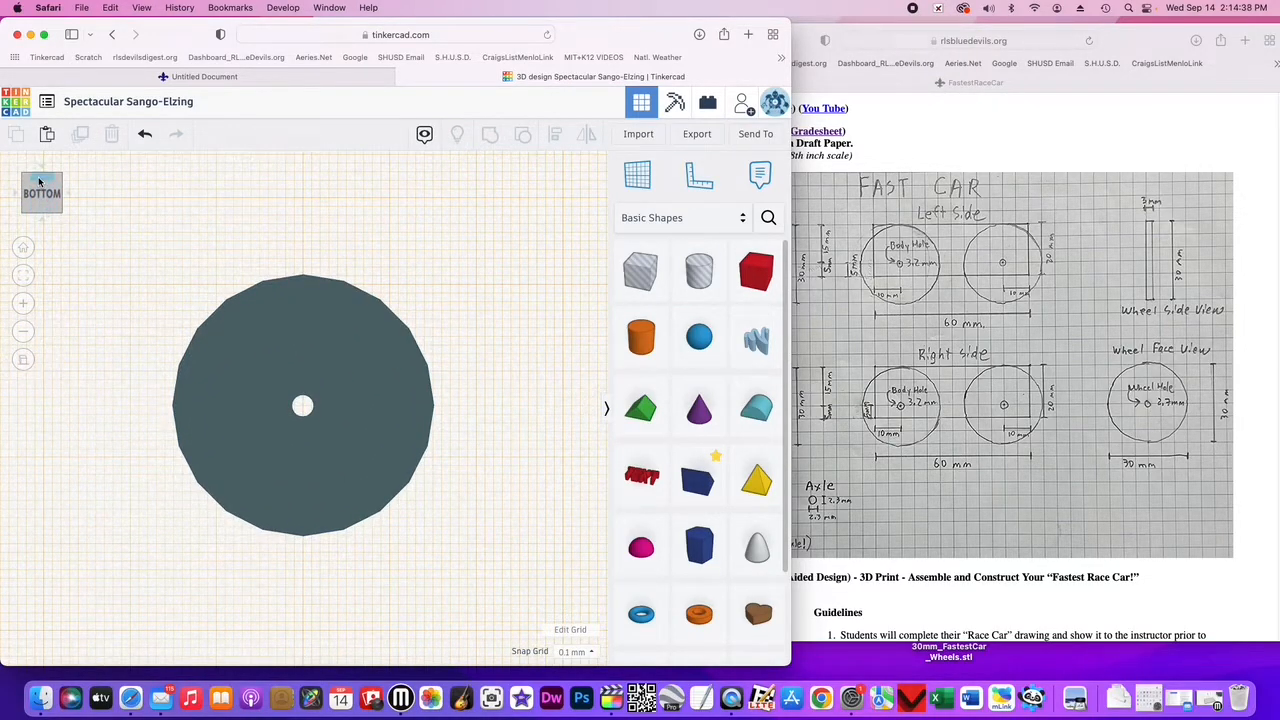
pyautogui.click(39, 181)
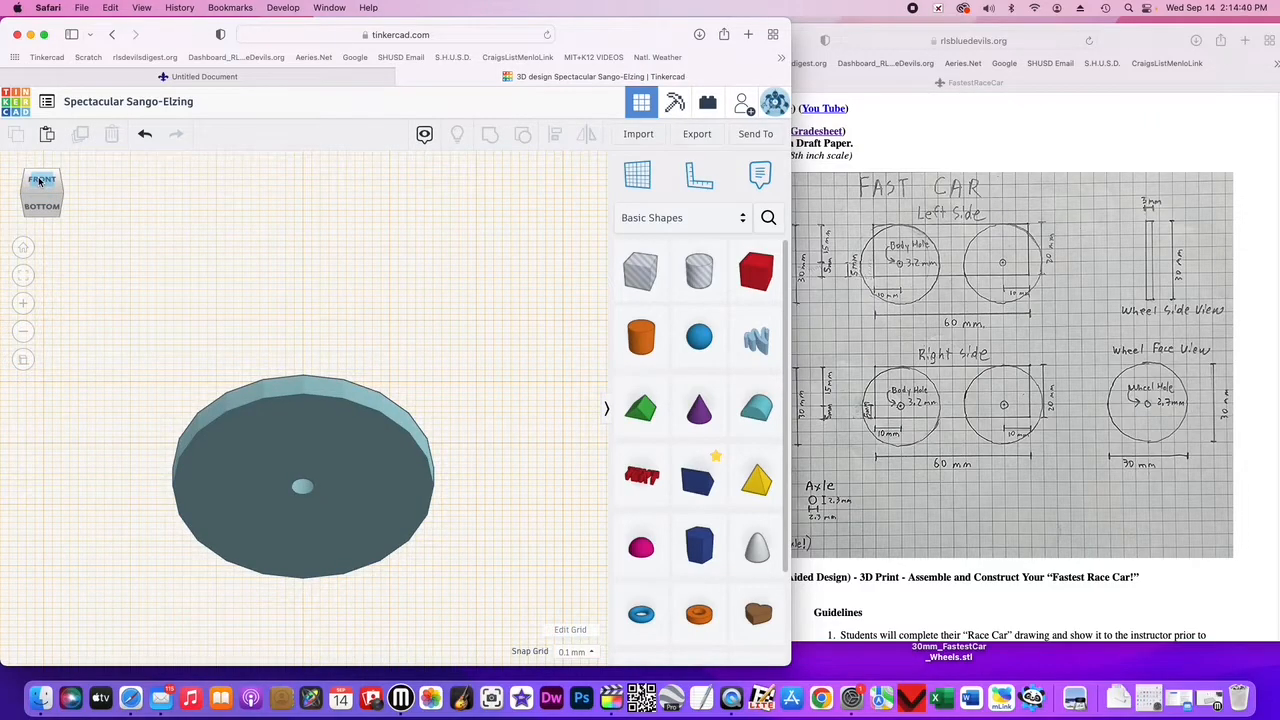
pyautogui.click(39, 181)
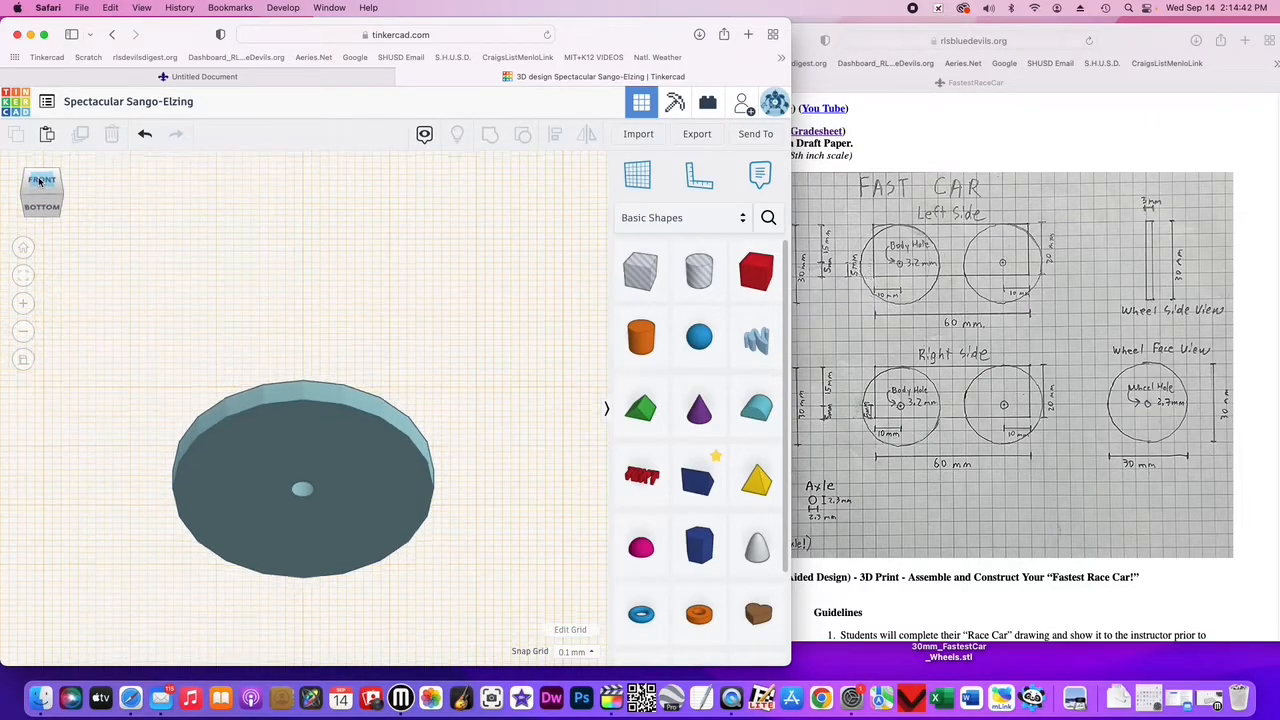
pyautogui.click(39, 181)
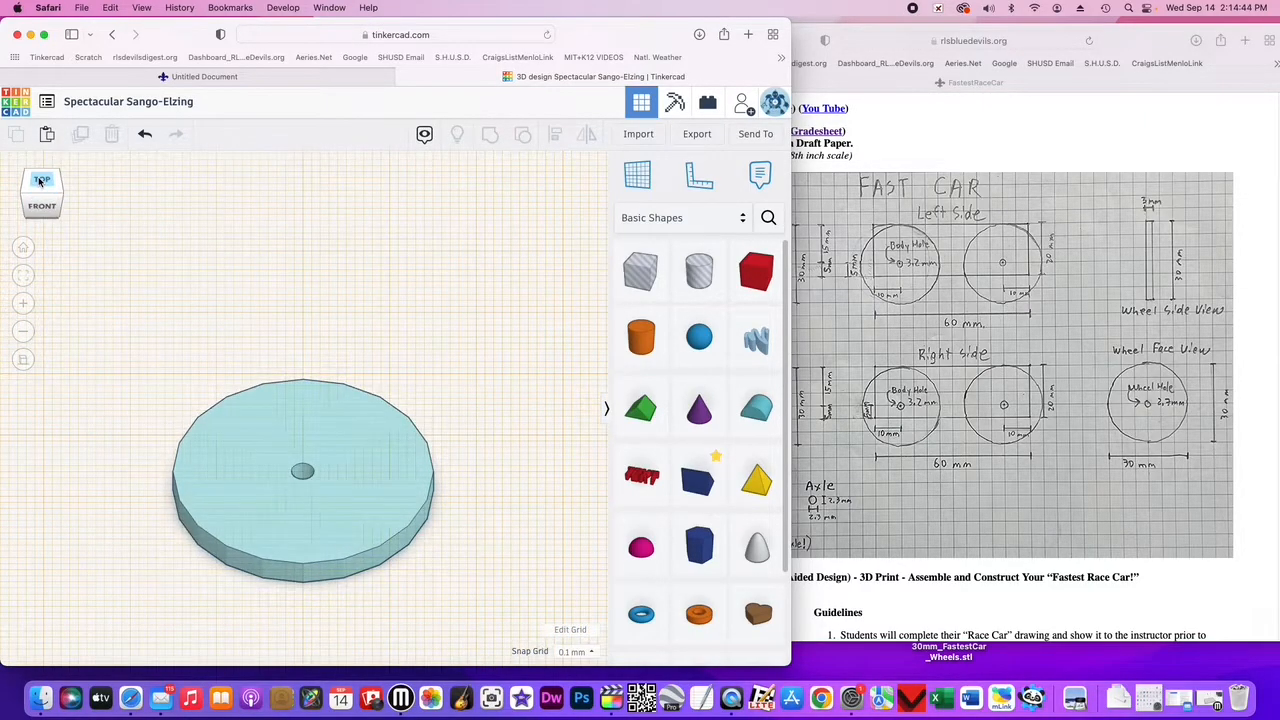